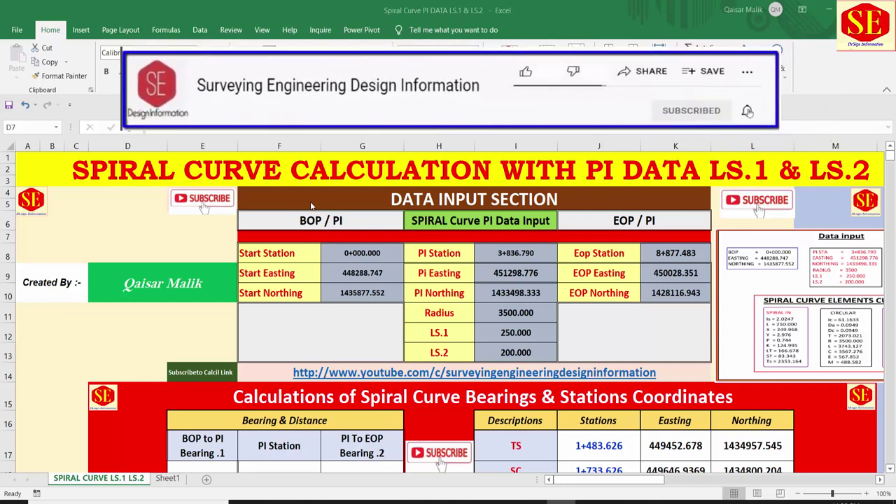
Point out the LS.1 and LS.2 inputs and pan across the A.pdf spiral curve drawing
left_click(438, 334)
left_click(436, 345)
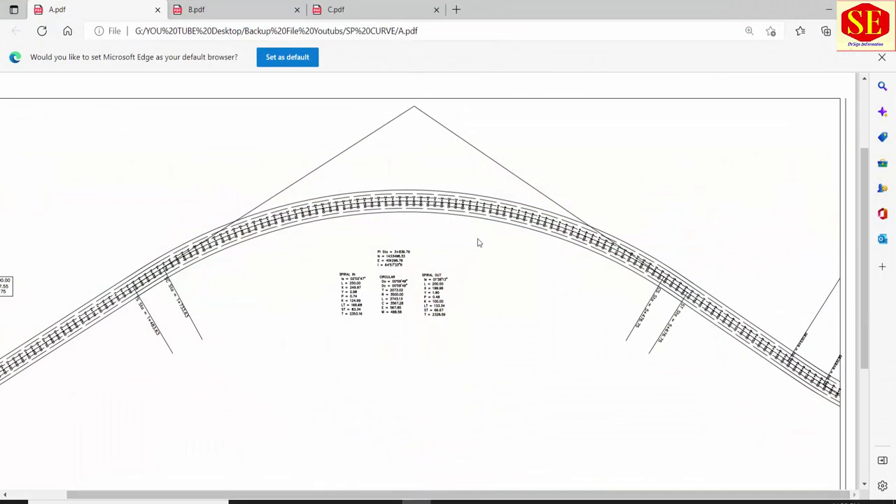
scroll(434, 315, "up", 2)
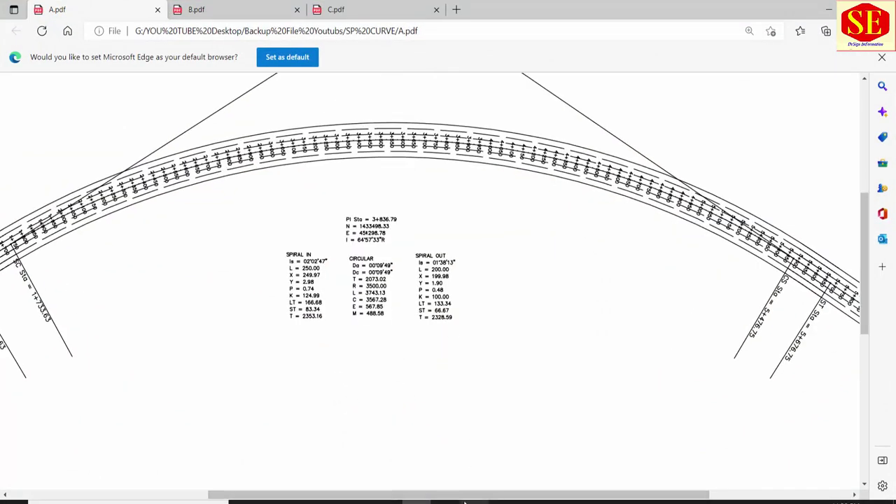
left_click_drag(472, 502, 418, 501)
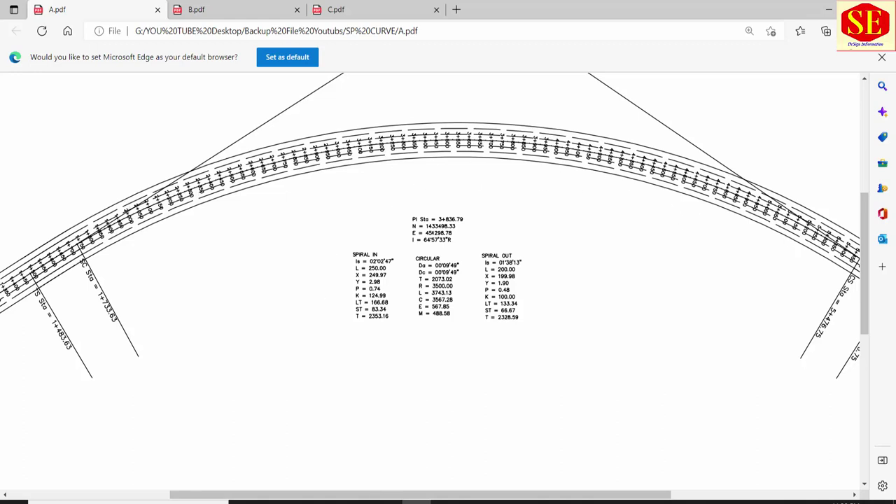
left_click_drag(420, 494, 519, 494)
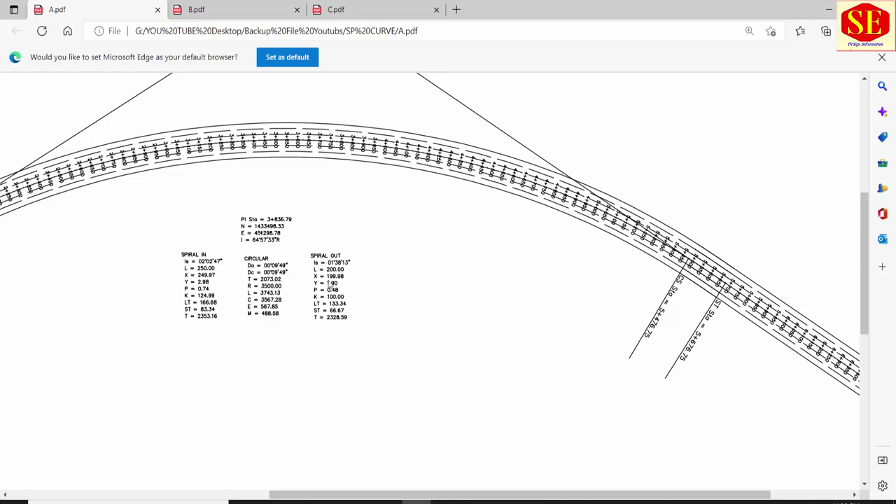
Review A.pdf's PI, spiral-in, circular and spiral-out element tables, then return to Excel
scroll(238, 300, "up", 3, "ctrl")
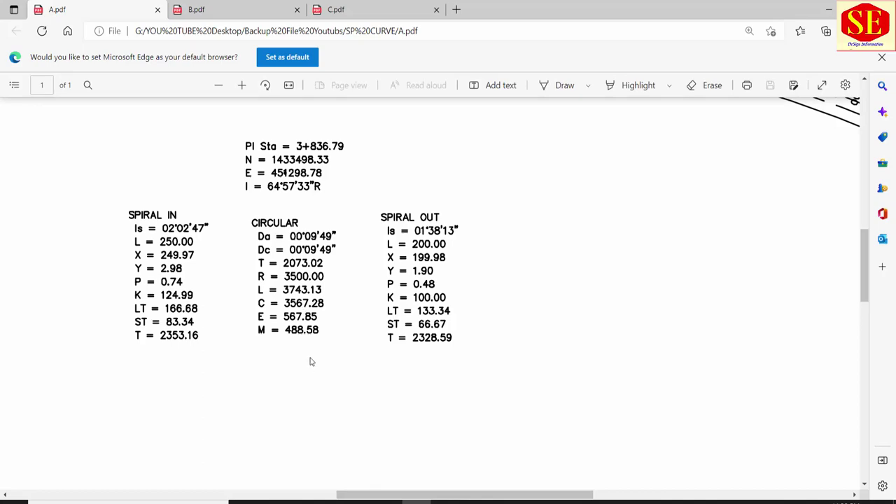
scroll(507, 367, "down", 5)
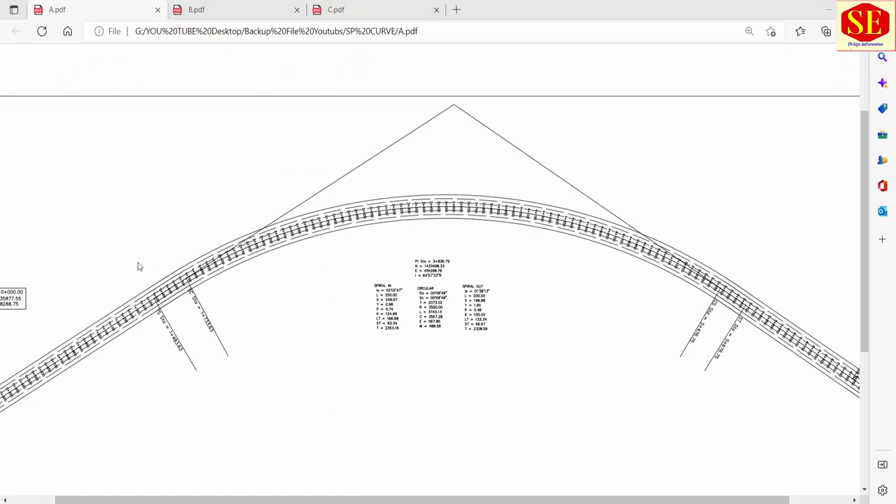
scroll(176, 356, "up", 2)
scroll(148, 330, "down", 3)
scroll(156, 313, "up", 3)
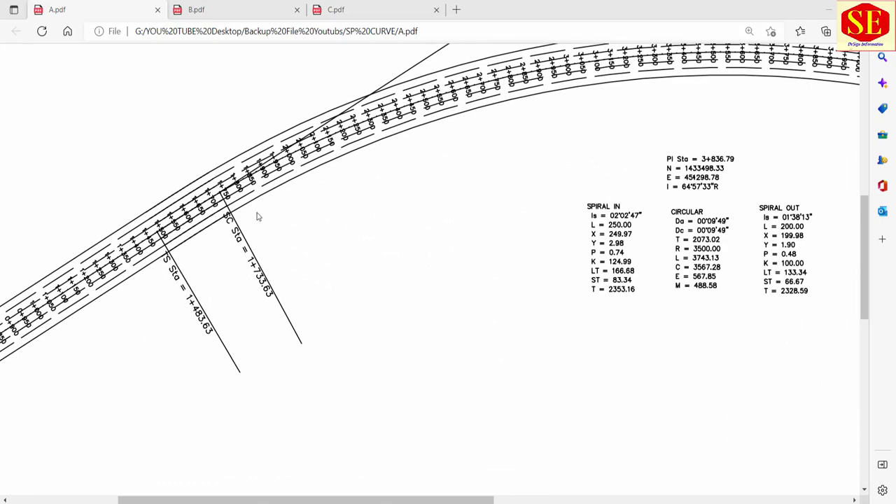
scroll(397, 284, "down", 3)
scroll(422, 282, "up", 1)
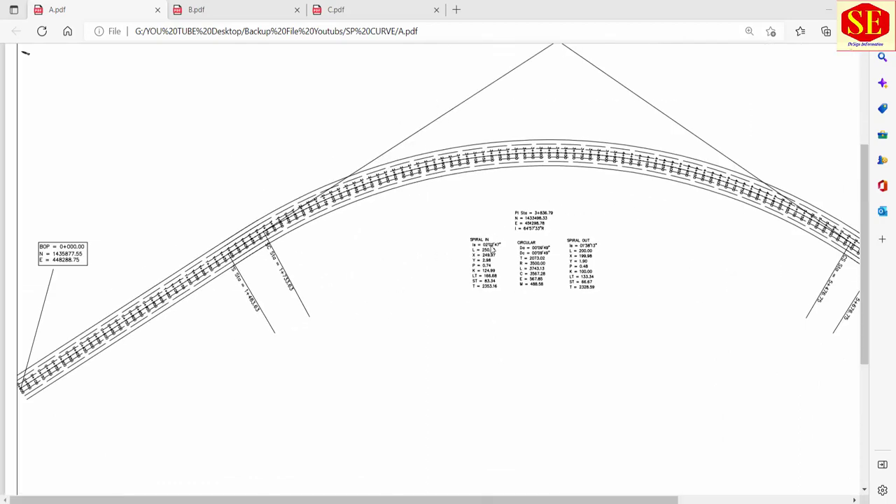
key("alt+Tab")
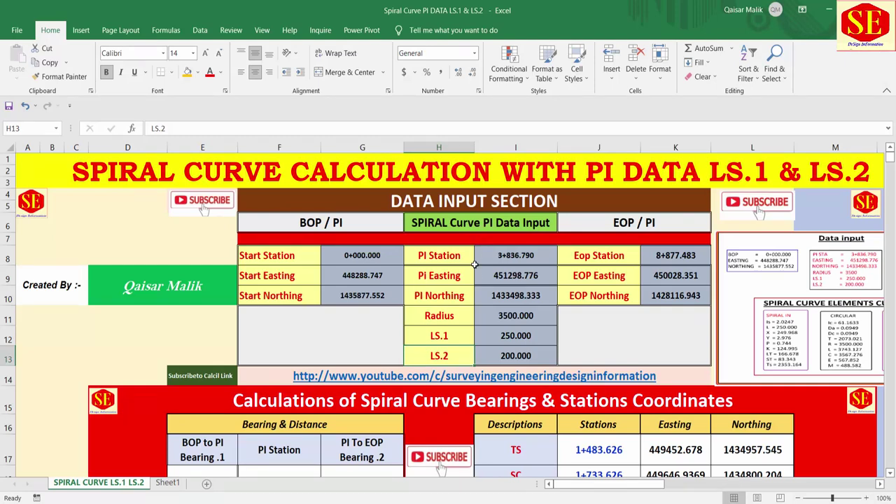
left_click_drag(360, 255, 362, 307)
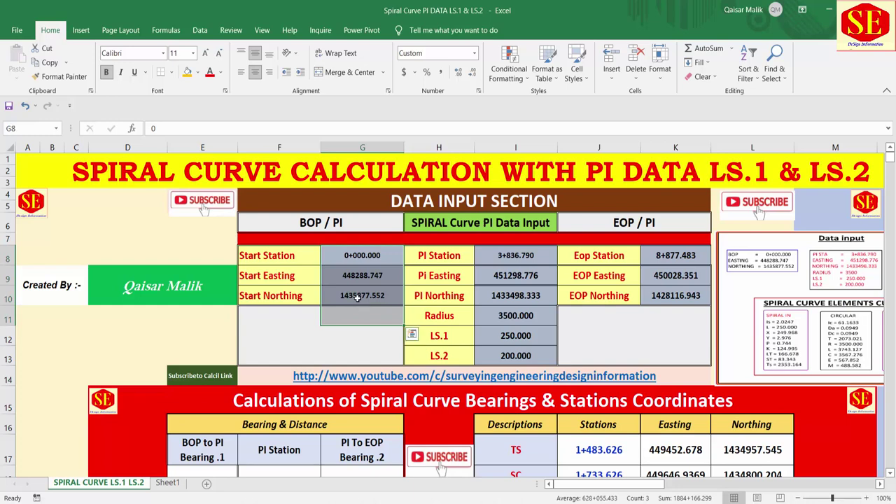
left_click(362, 275)
left_click(365, 298)
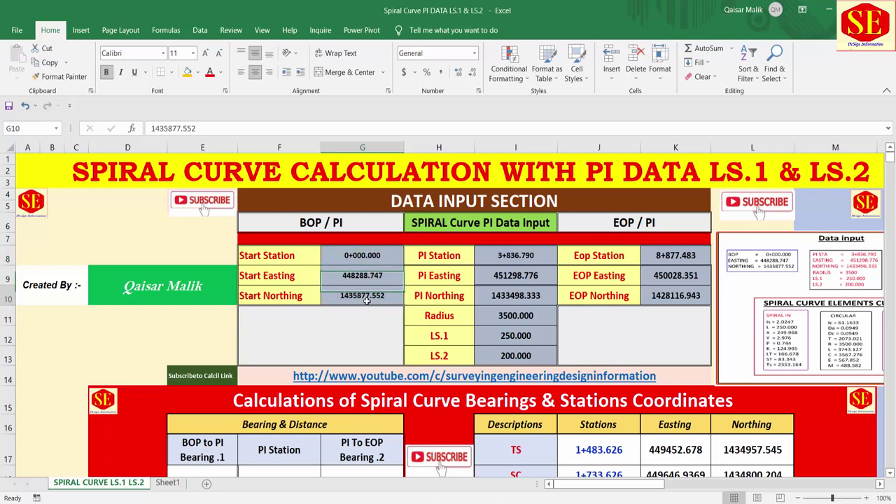
left_click(505, 225)
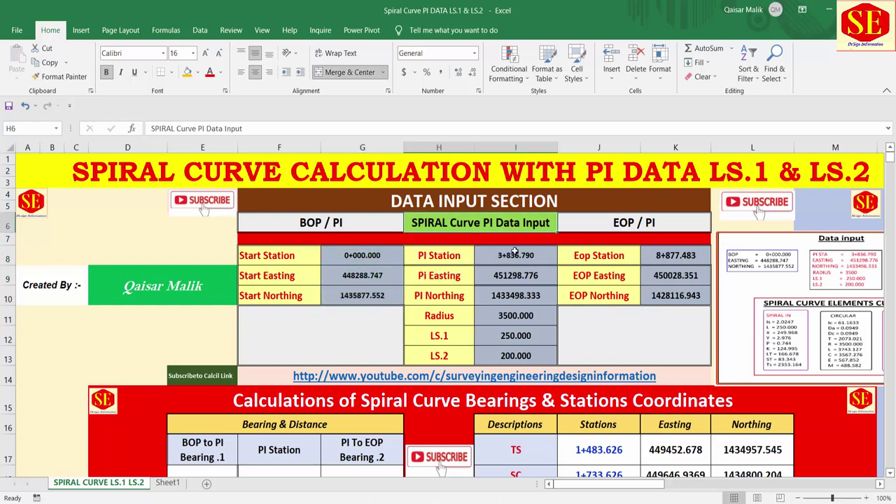
left_click_drag(514, 254, 516, 295)
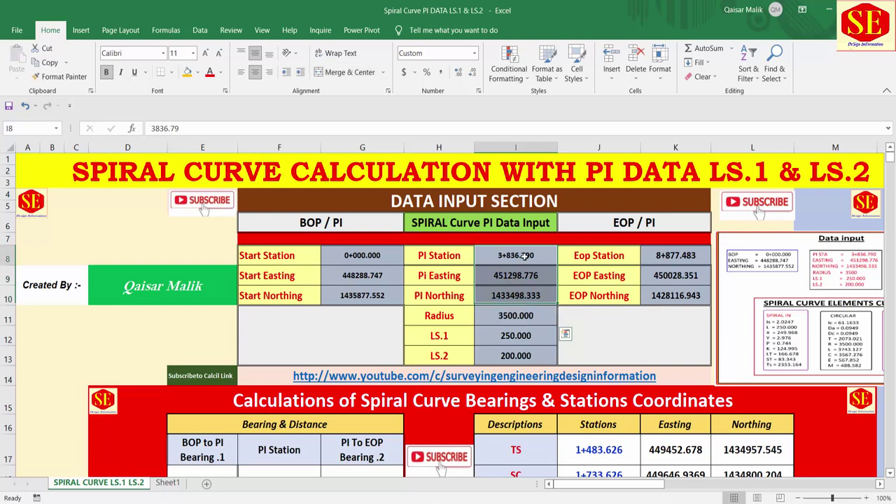
left_click(524, 256)
left_click(514, 280)
left_click(519, 299)
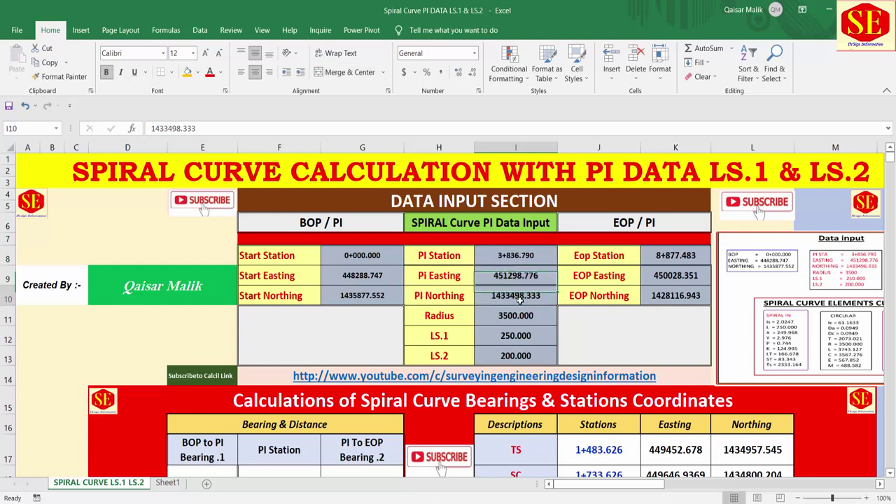
left_click(515, 316)
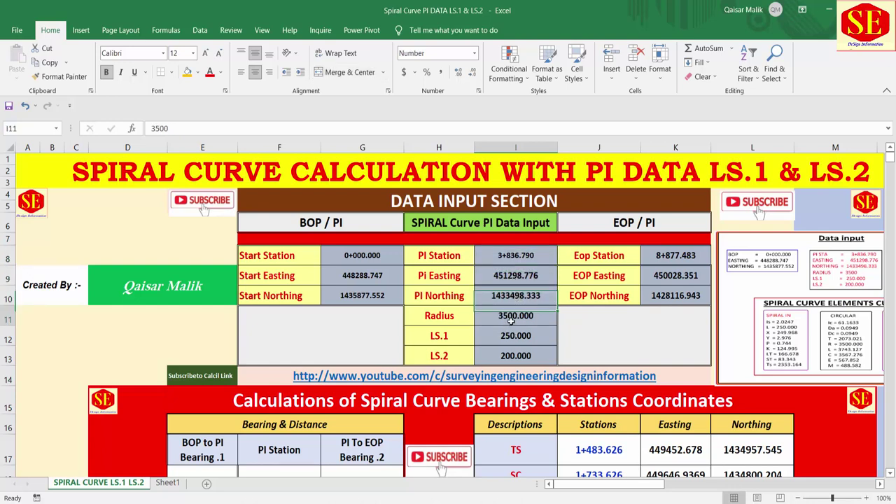
left_click(514, 337)
left_click(514, 356)
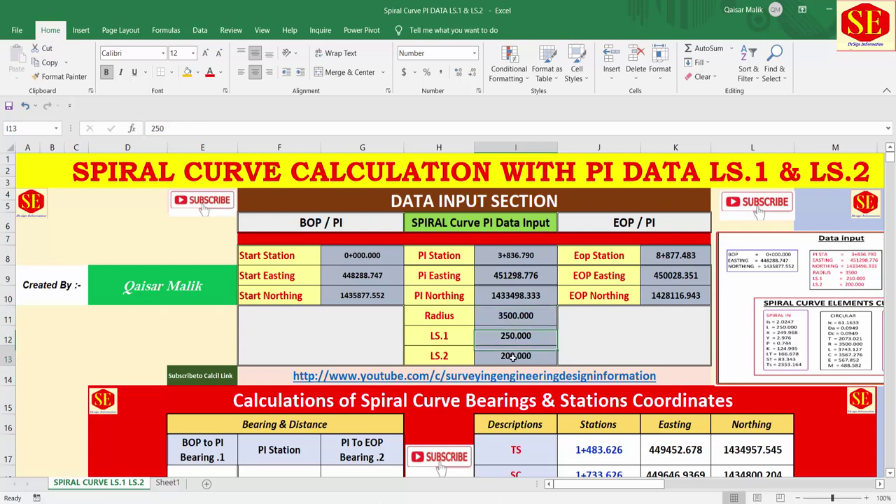
left_click(690, 258)
key("Return")
key("Return")
left_click(690, 257)
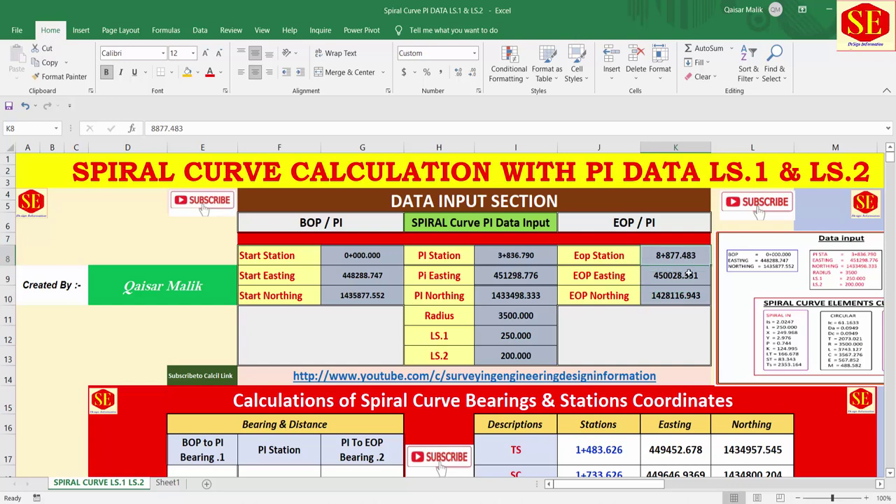
left_click(688, 297)
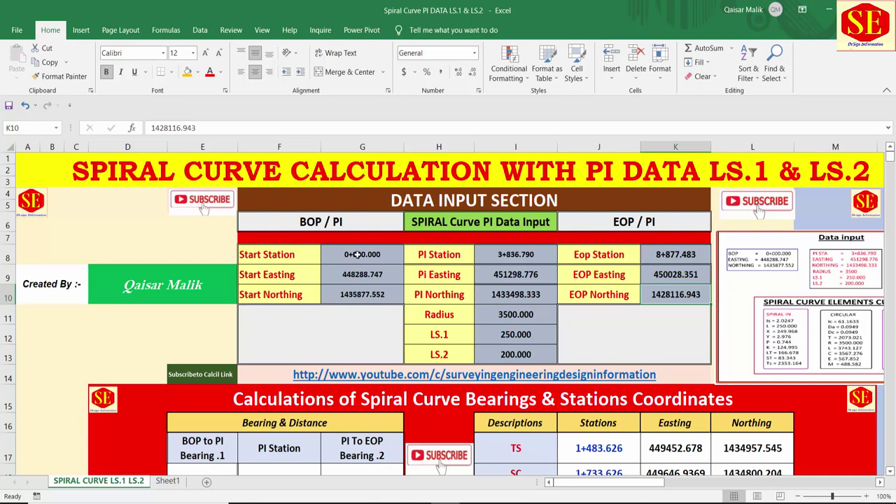
left_click_drag(358, 255, 358, 294)
left_click_drag(505, 254, 508, 357)
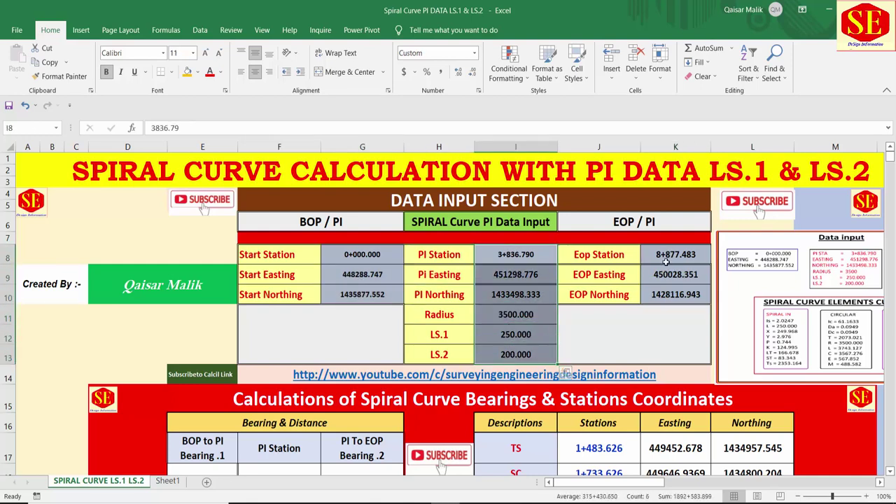
left_click_drag(667, 253, 667, 274)
scroll(668, 268, "down", 3)
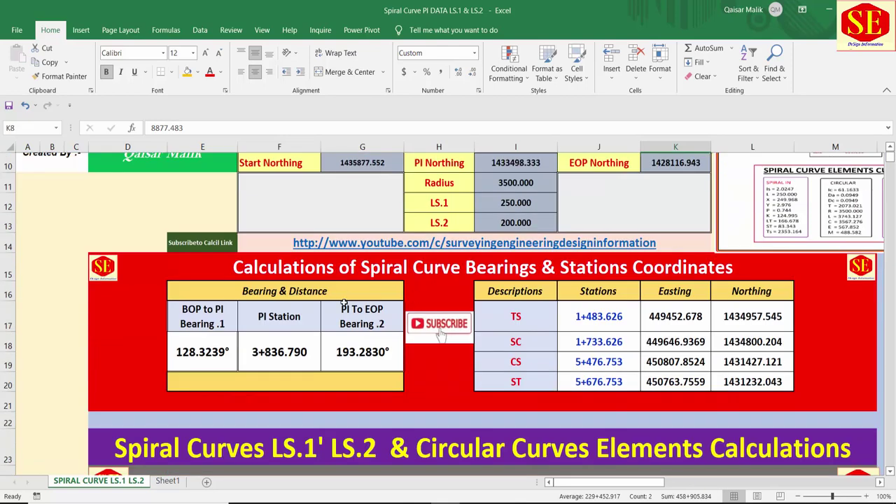
scroll(505, 226, "up", 1)
scroll(505, 226, "up", 3)
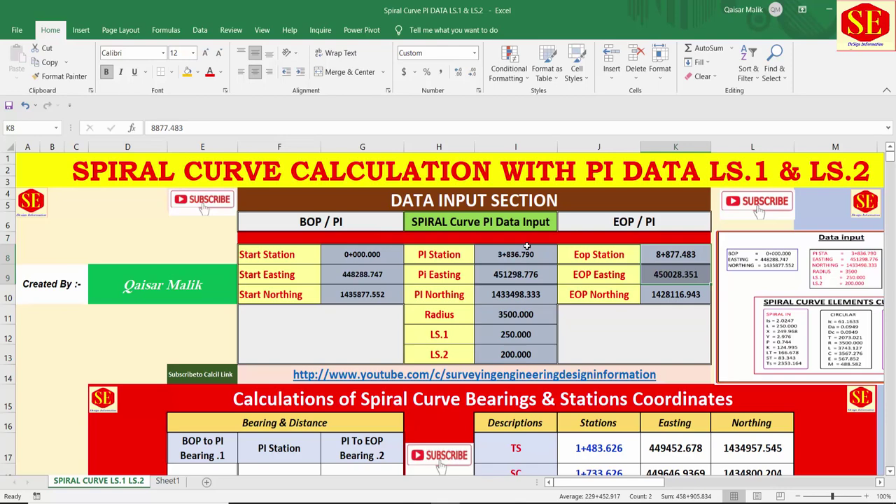
scroll(526, 245, "down", 2)
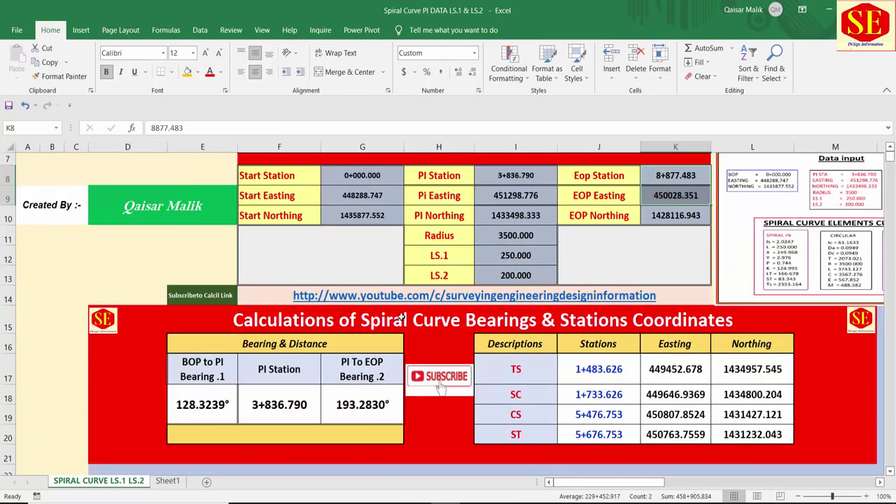
scroll(476, 329, "down", 1)
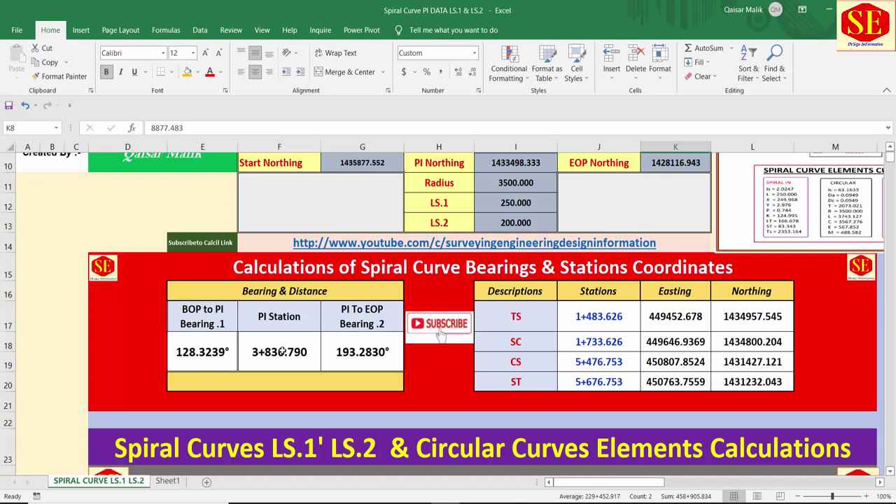
left_click(527, 308)
key("Right")
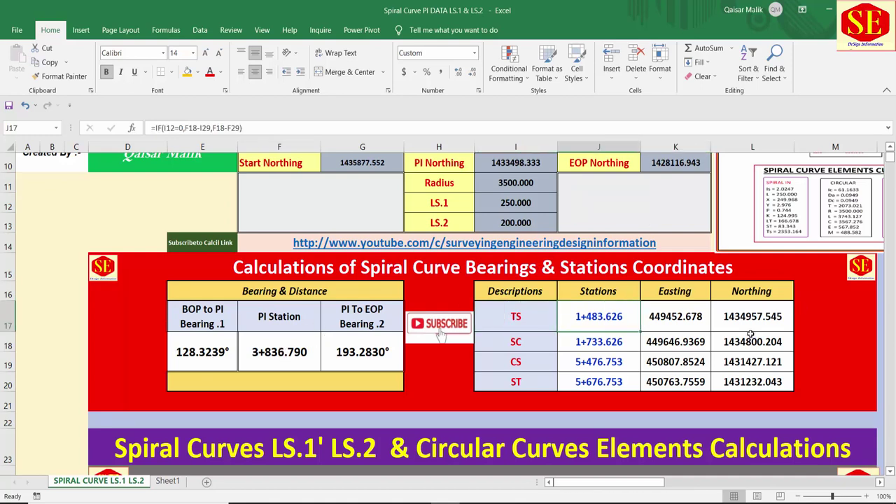
key("Right")
key("Right")
left_click(601, 338)
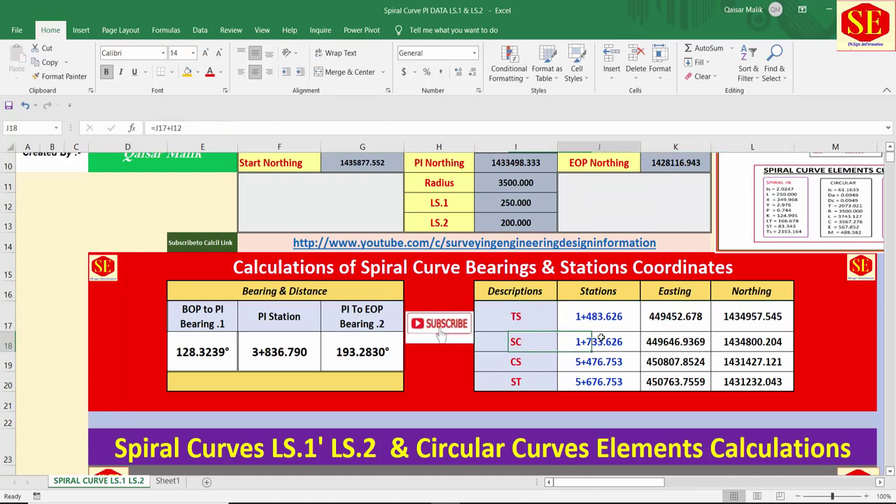
left_click(690, 345)
left_click(742, 341)
left_click(516, 361)
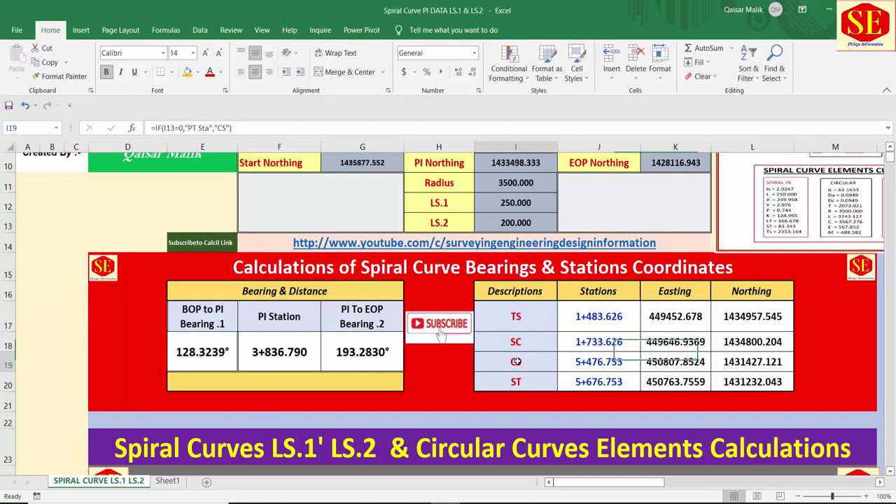
left_click(599, 362)
left_click(707, 366)
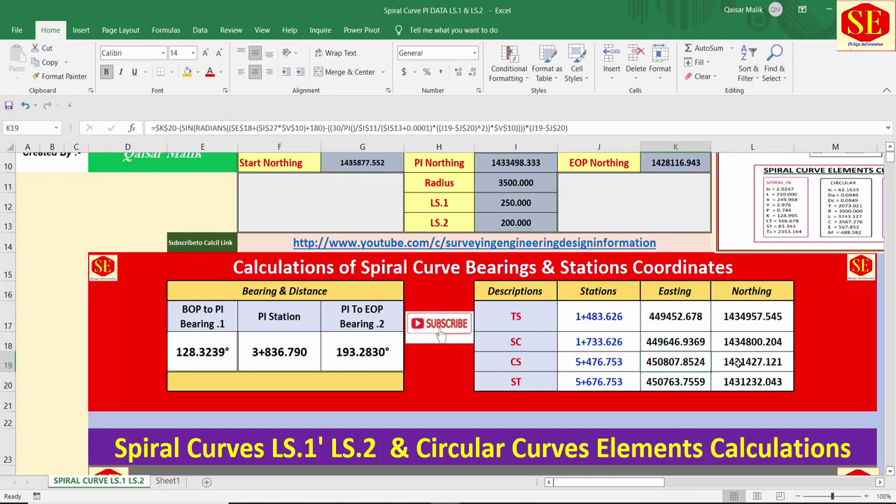
left_click(522, 383)
left_click(620, 381)
left_click(708, 380)
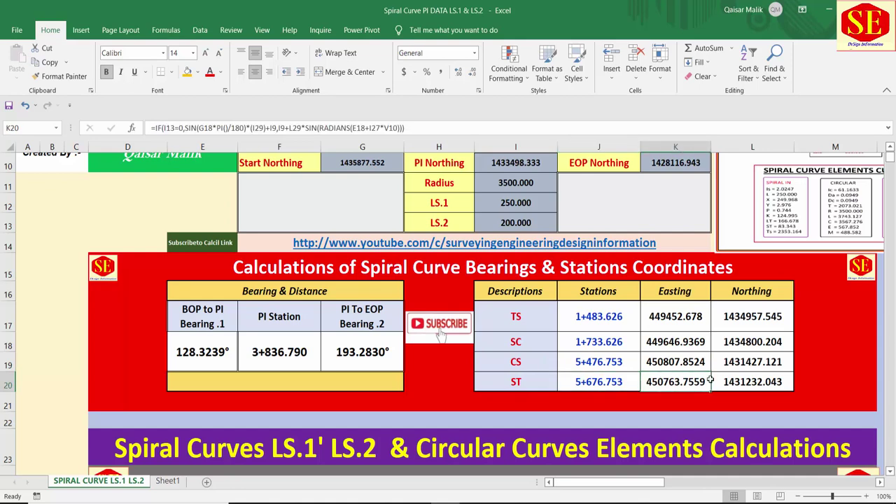
left_click(768, 382)
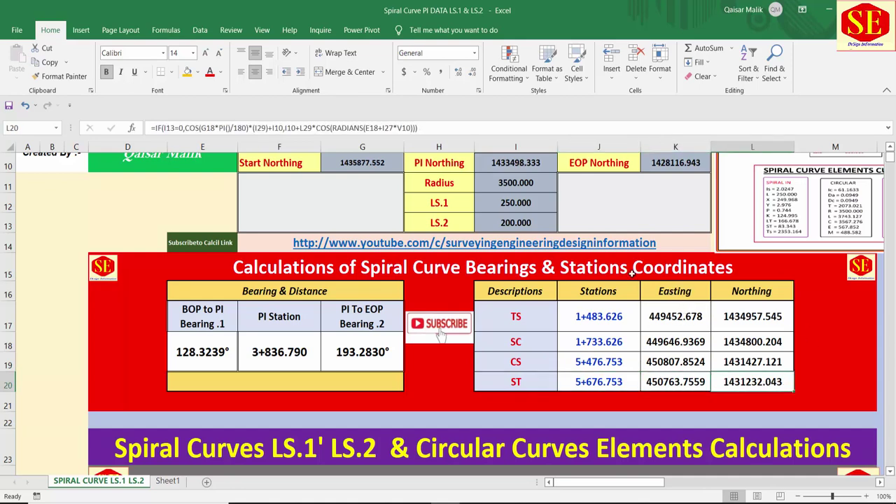
scroll(486, 309, "down", 3)
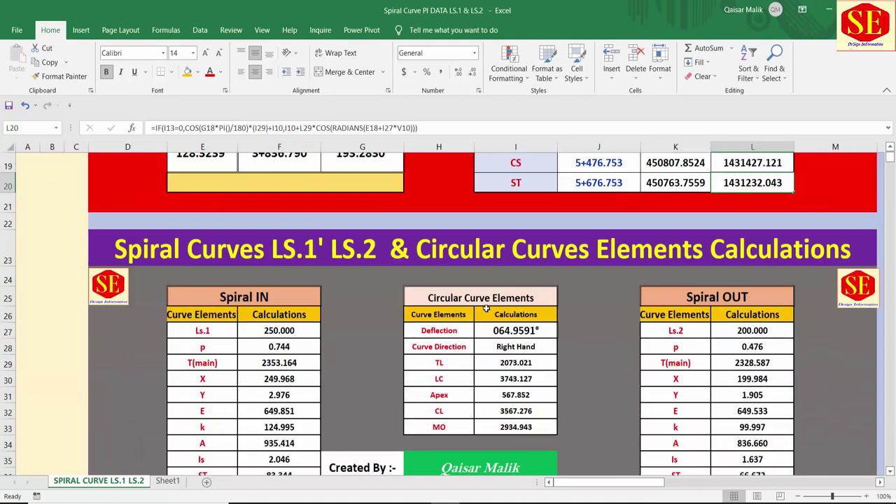
scroll(150, 205, "down", 1)
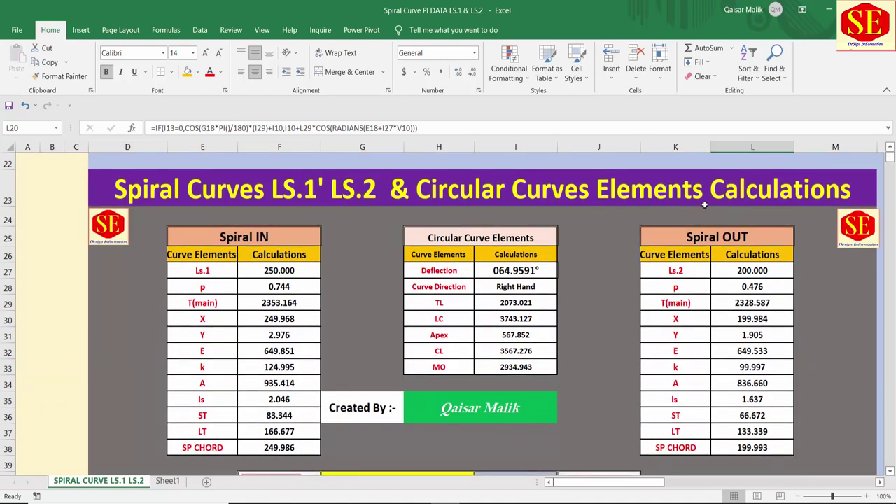
left_click(248, 236)
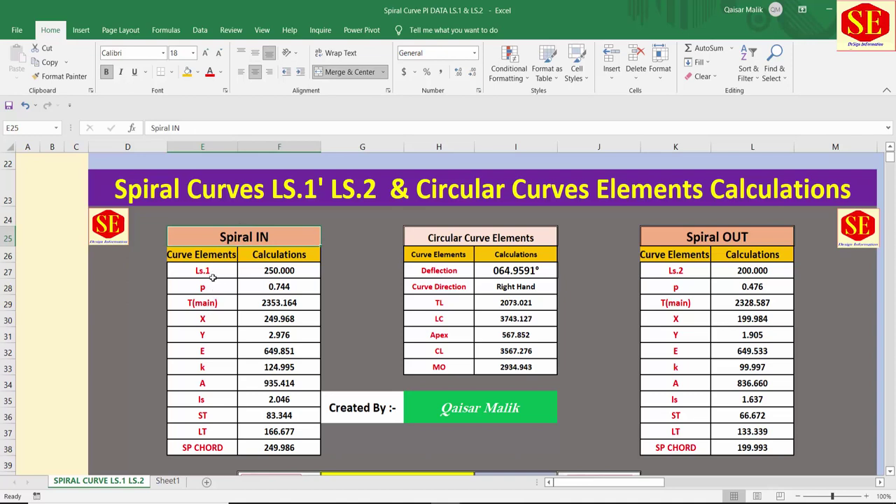
left_click(212, 271)
left_click_drag(212, 270, 280, 447)
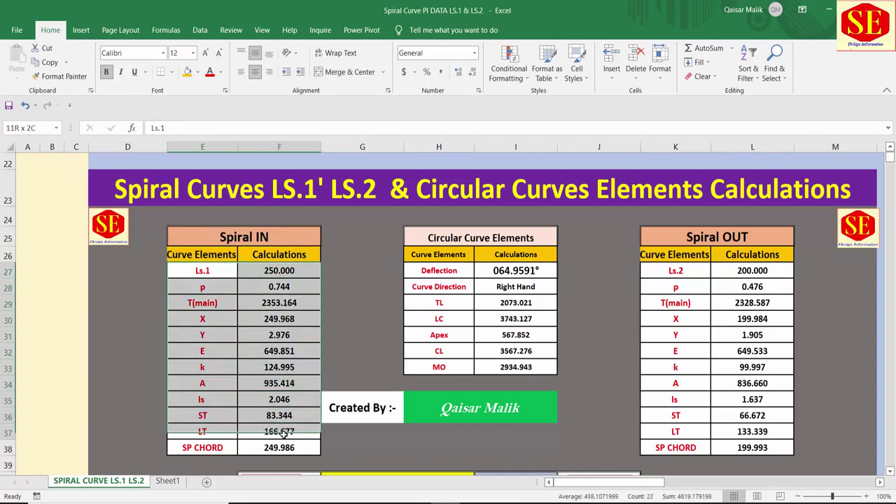
left_click_drag(279, 270, 278, 447)
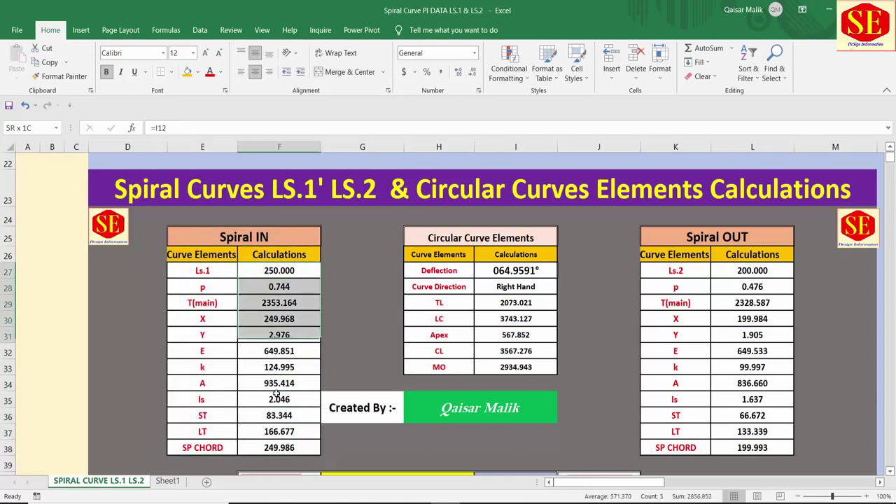
double_click(281, 272)
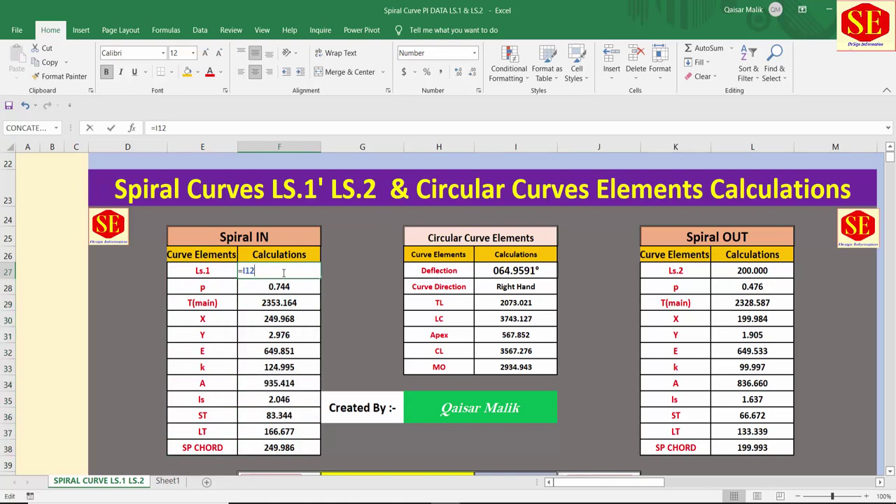
double_click(277, 299)
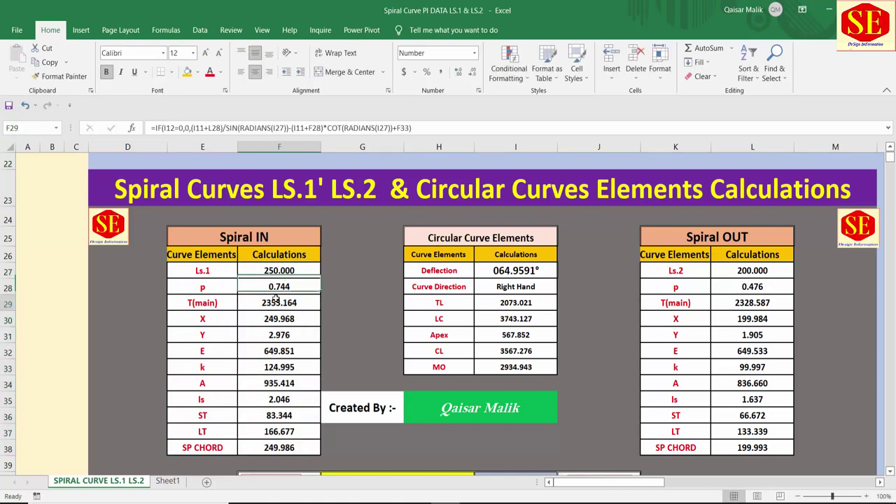
key("Escape")
left_click(471, 242)
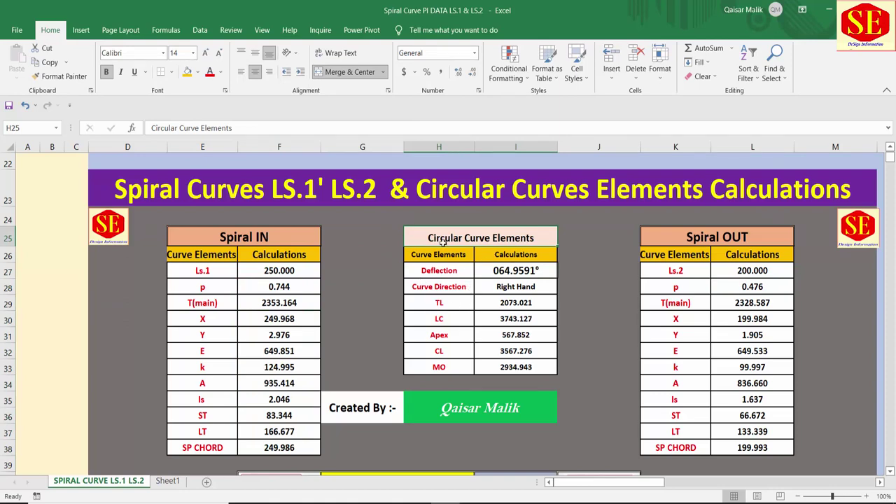
left_click(449, 275)
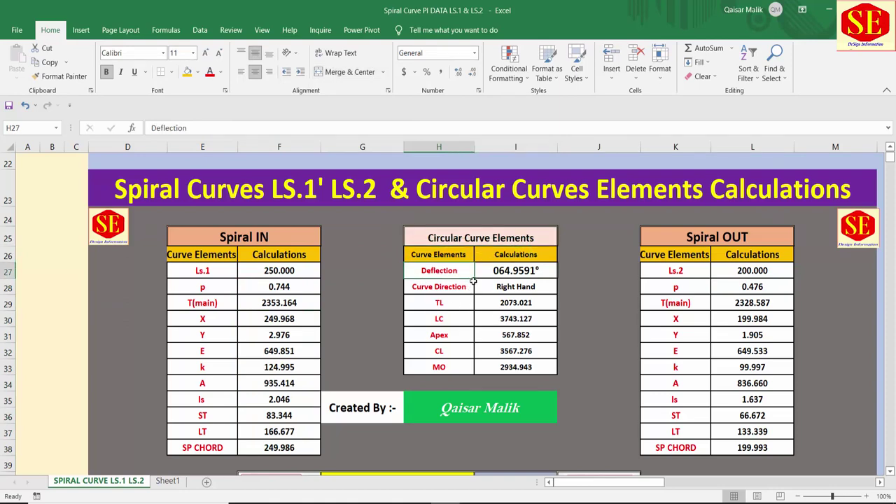
left_click(435, 289)
left_click(447, 305)
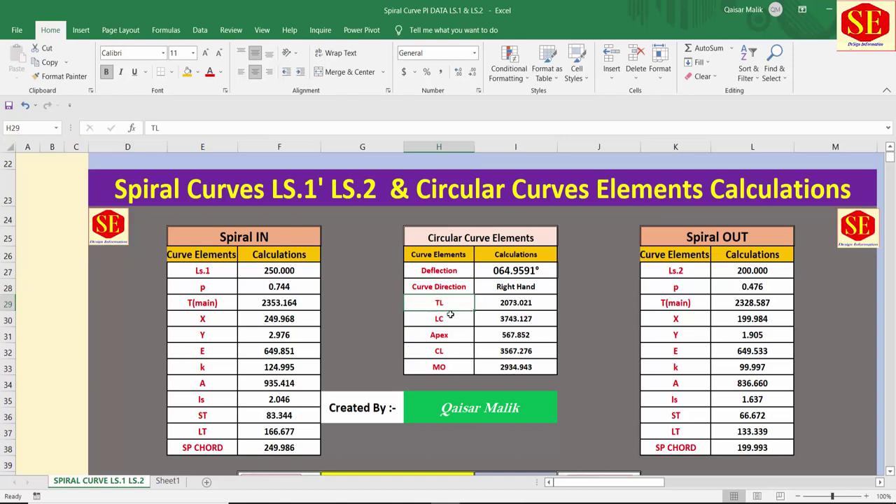
left_click(448, 321)
left_click(449, 337)
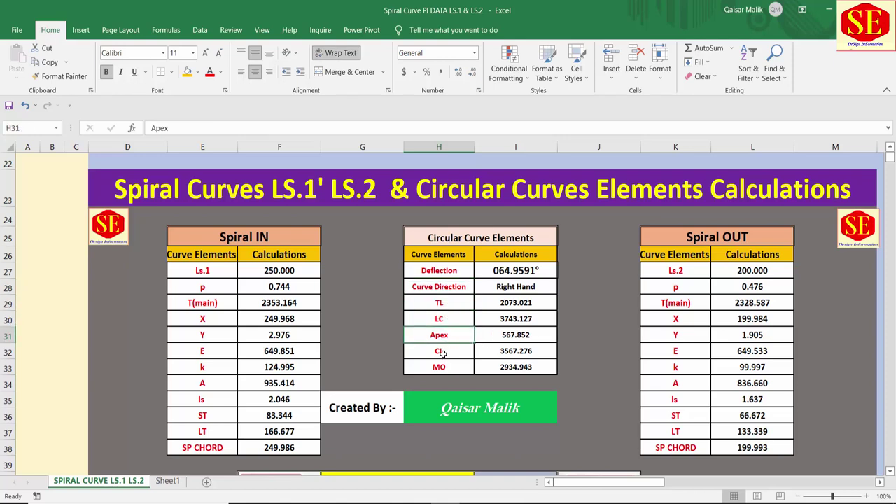
left_click(443, 353)
left_click(444, 365)
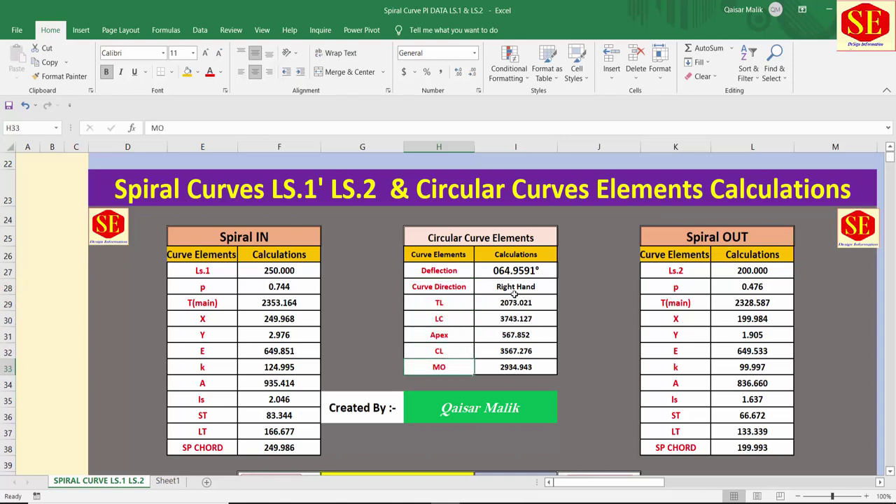
left_click(728, 238)
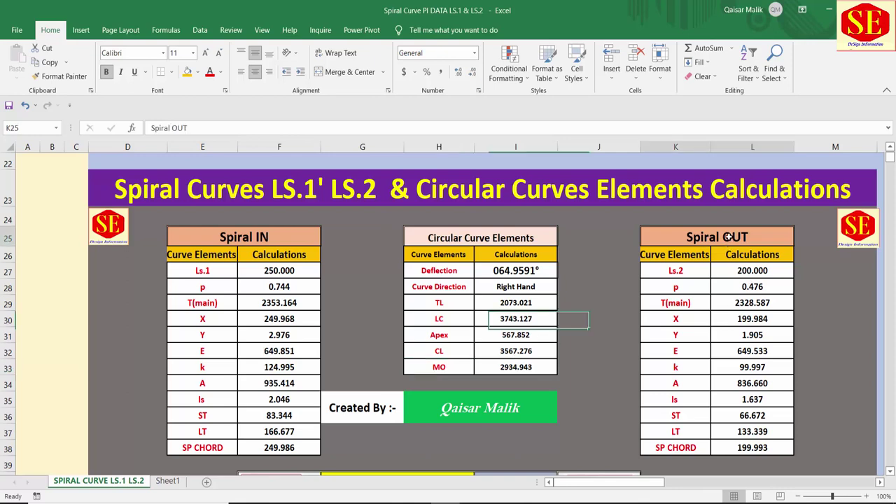
left_click_drag(678, 278, 724, 447)
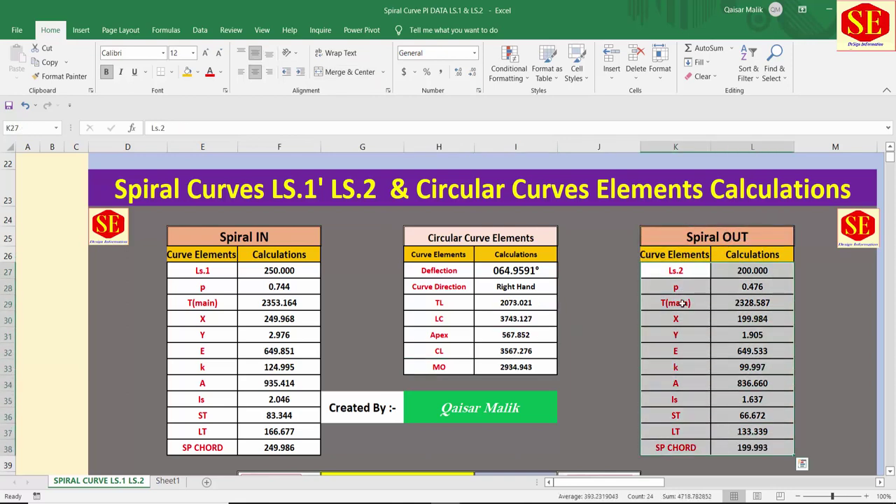
left_click(620, 274)
scroll(692, 323, "up", 5)
scroll(692, 322, "up", 2)
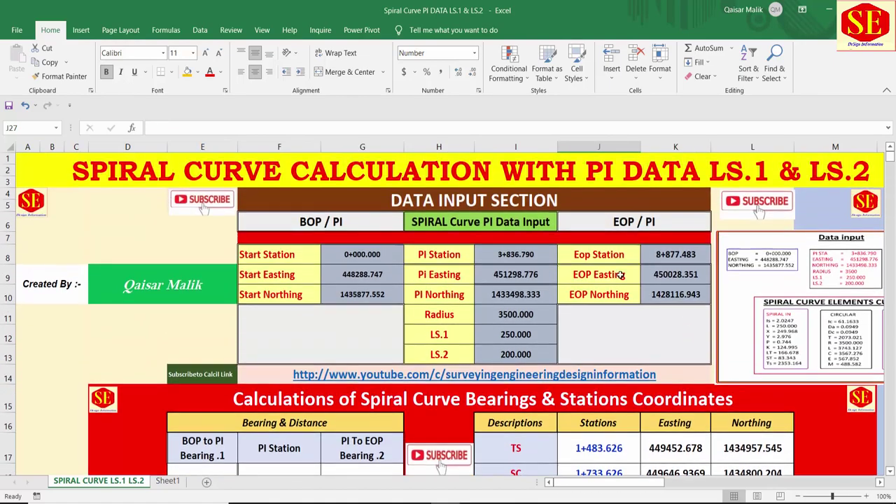
scroll(667, 295, "down", 5)
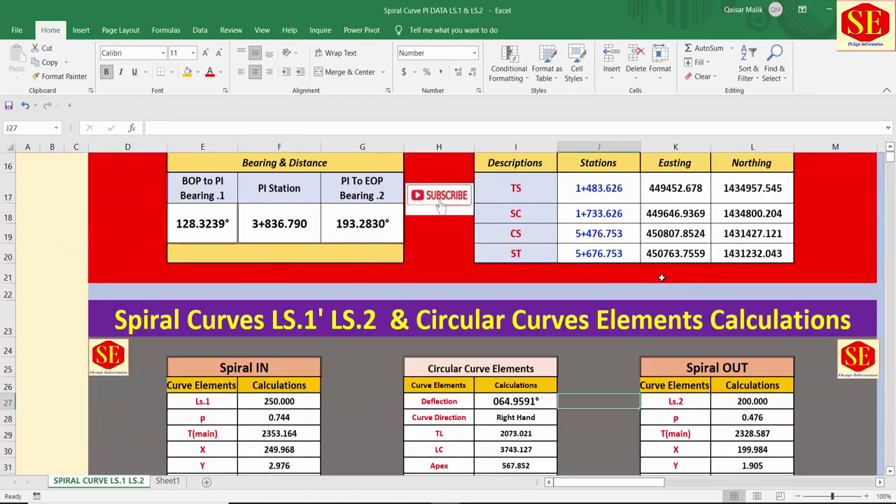
scroll(651, 301, "down", 3)
scroll(647, 302, "down", 1)
scroll(544, 328, "down", 1)
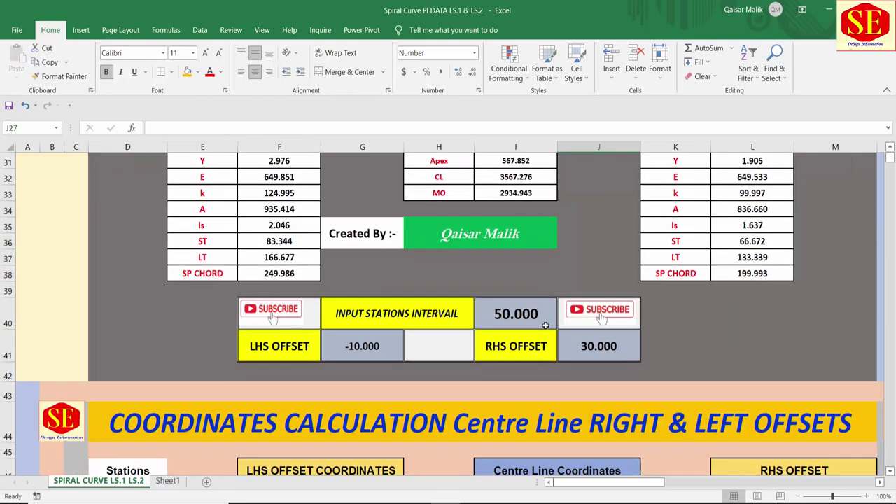
scroll(539, 324, "down", 2)
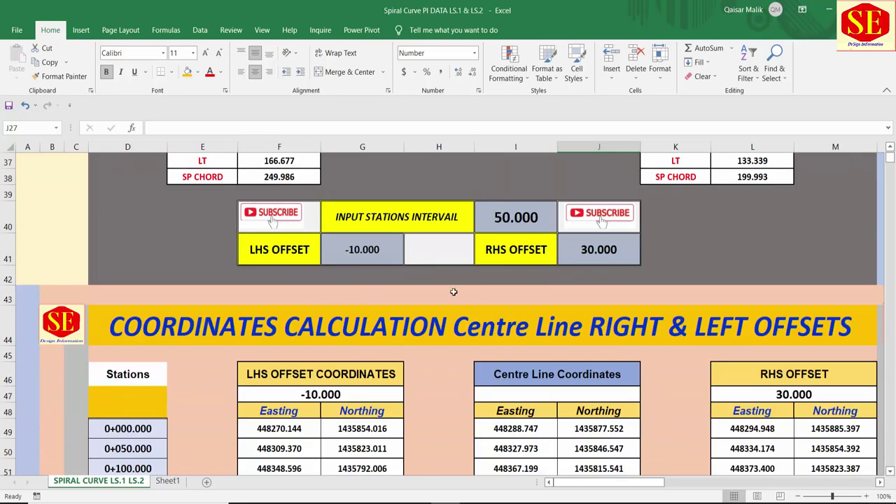
left_click(418, 213)
left_click(523, 215)
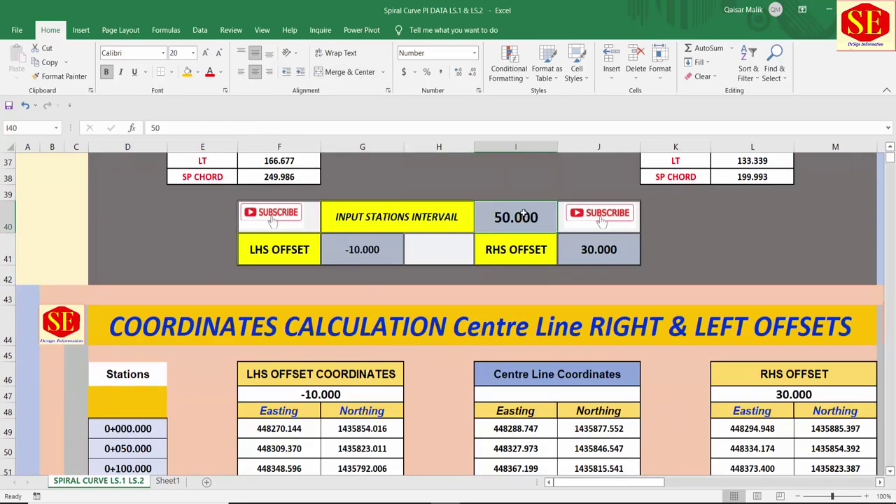
scroll(251, 388, "down", 2)
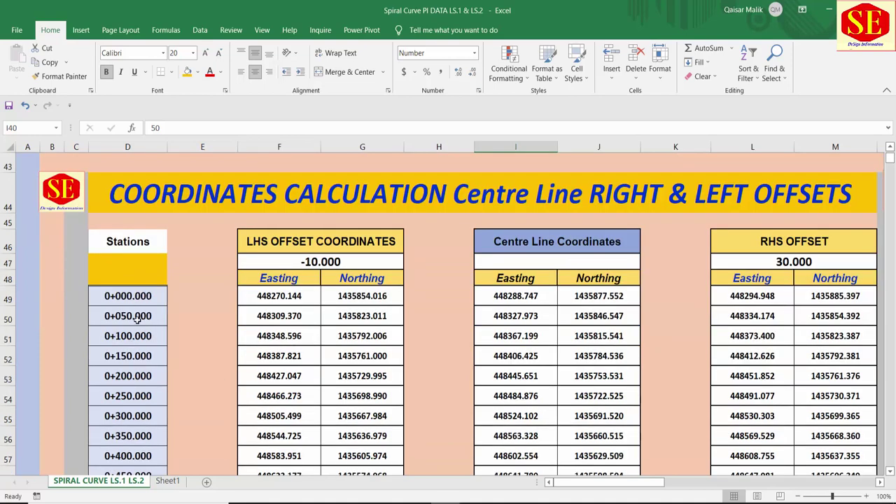
scroll(482, 321, "up", 2)
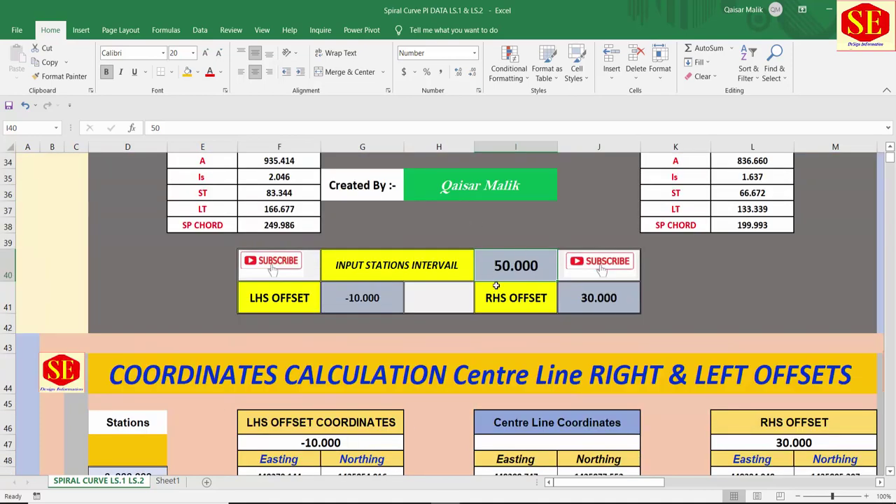
scroll(497, 286, "up", 1)
left_click(363, 303)
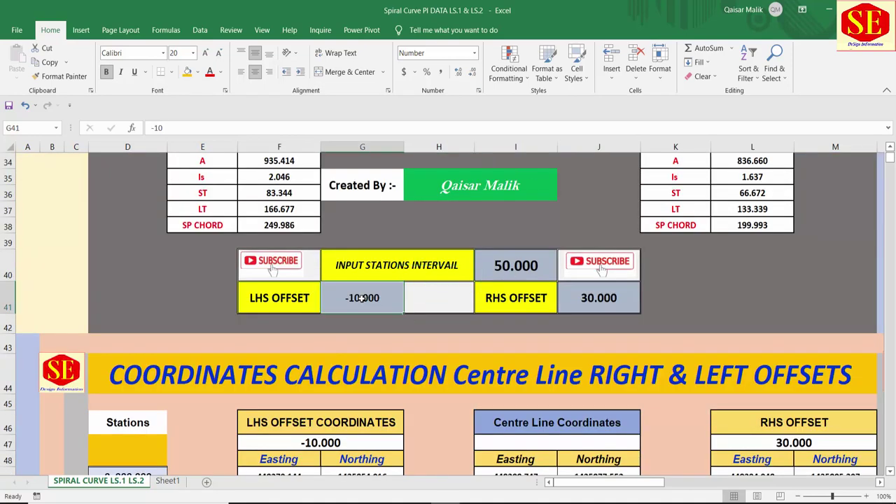
left_click(589, 299)
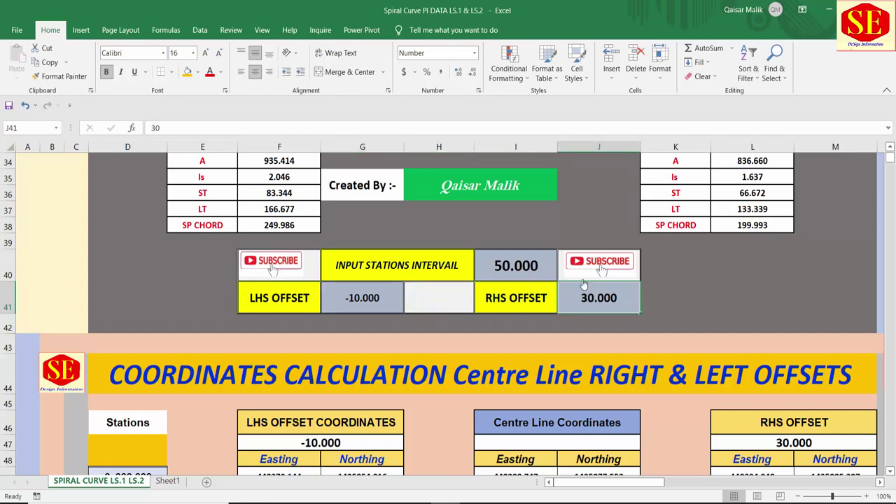
scroll(582, 278, "down", 2)
scroll(638, 255, "down", 1)
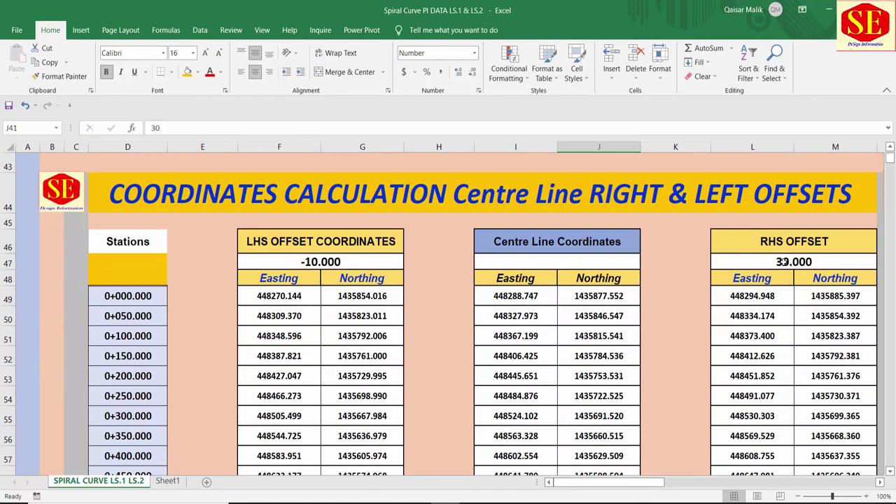
scroll(773, 393, "down", 5)
scroll(767, 381, "down", 6)
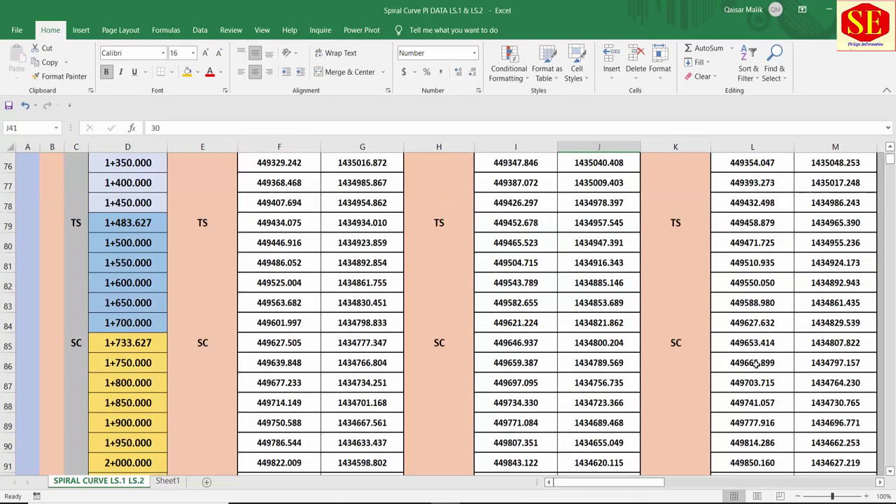
scroll(759, 371, "down", 6)
scroll(756, 364, "up", 6)
scroll(140, 263, "up", 2)
scroll(199, 337, "down", 2)
scroll(218, 346, "down", 1)
scroll(217, 346, "down", 5)
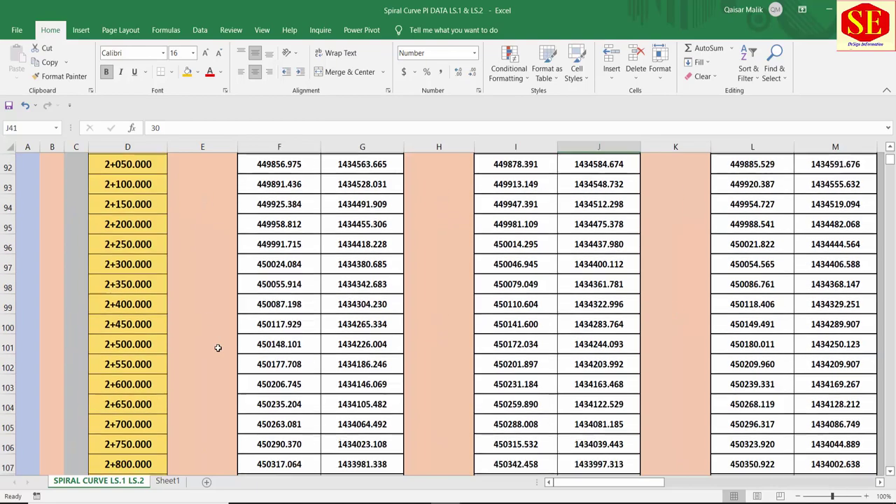
scroll(218, 346, "down", 5)
scroll(218, 348, "down", 13)
scroll(217, 348, "down", 5)
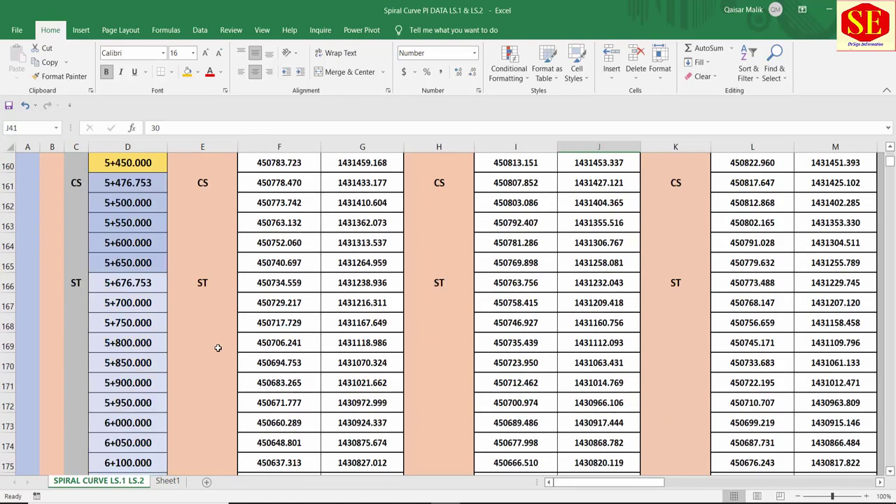
scroll(218, 348, "up", 1)
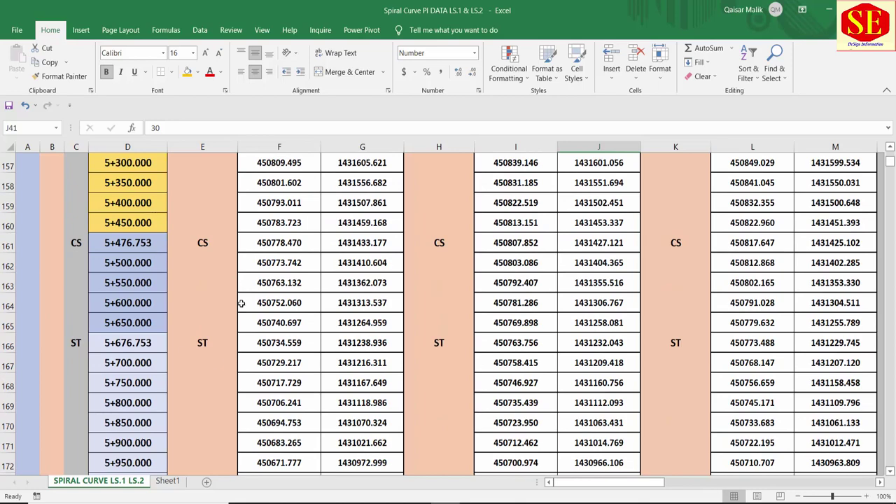
scroll(642, 291, "down", 1)
scroll(700, 308, "down", 8)
scroll(812, 336, "down", 3)
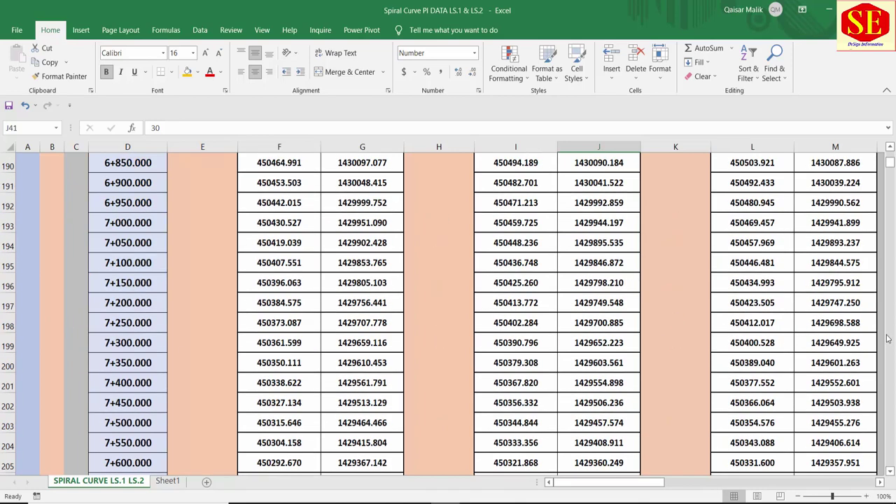
left_click_drag(891, 167, 890, 153)
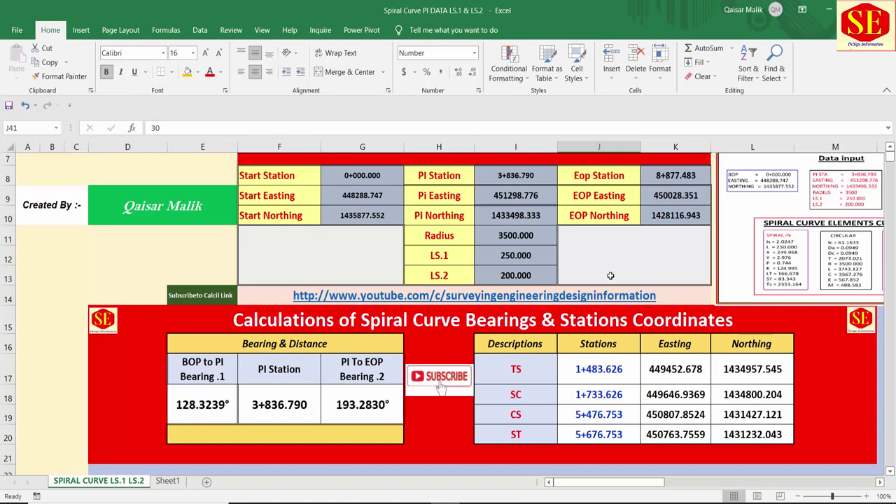
scroll(611, 276, "up", 1)
scroll(610, 276, "up", 2)
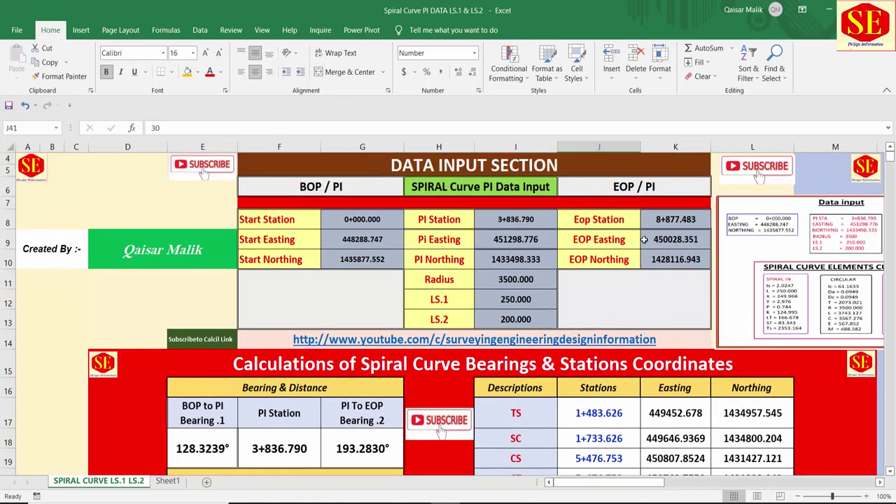
scroll(644, 240, "up", 2)
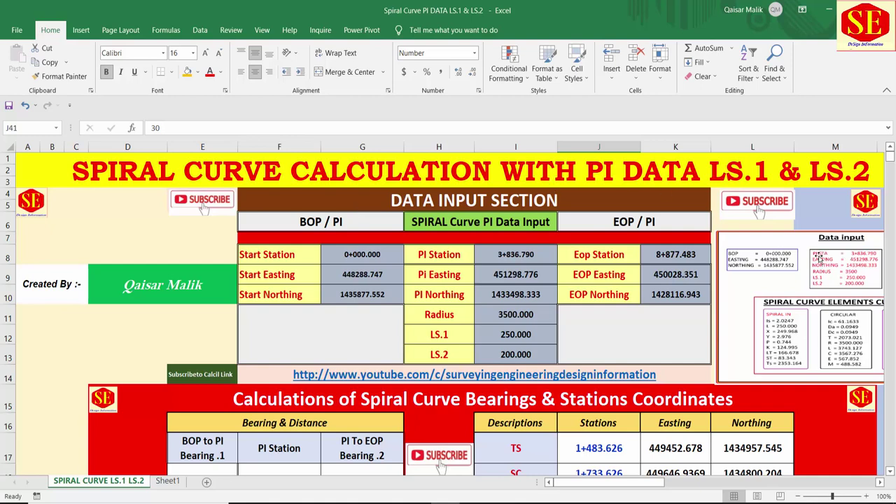
Clear the start, PI/curve and EOP values from the Data Input Section
left_click_drag(350, 256, 348, 295)
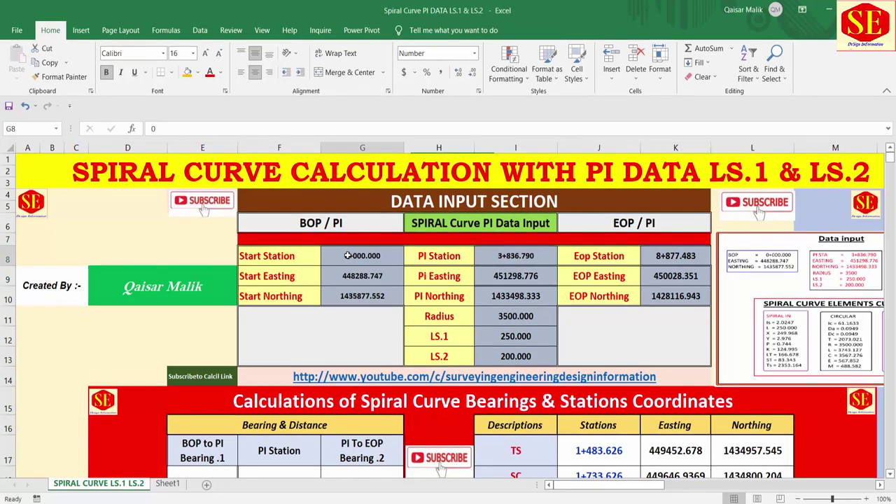
key("Delete")
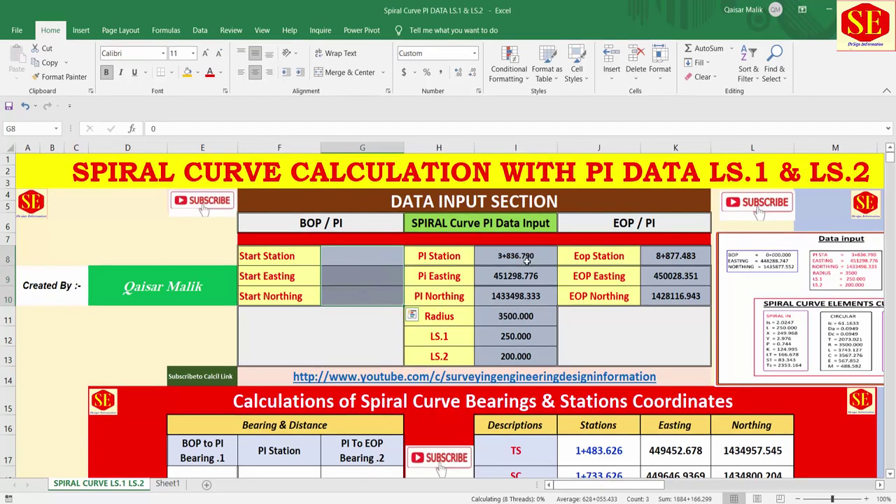
left_click_drag(516, 256, 534, 348)
key("Delete")
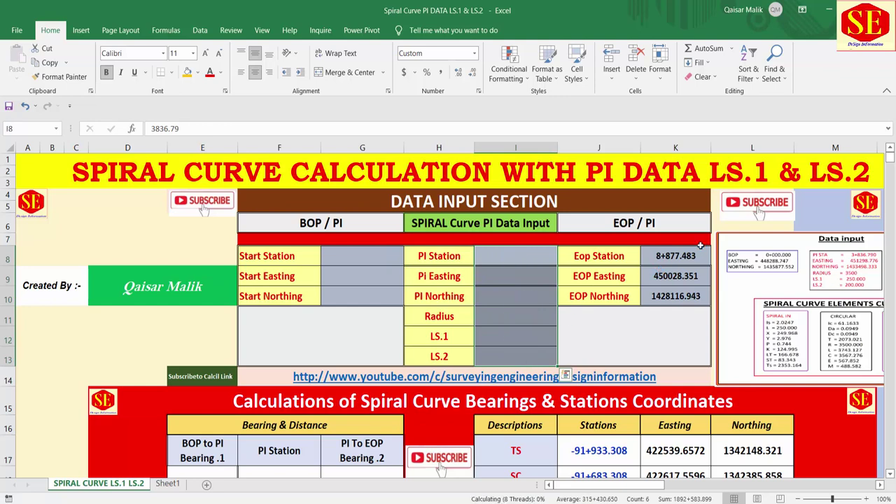
left_click_drag(675, 256, 675, 294)
key("Delete")
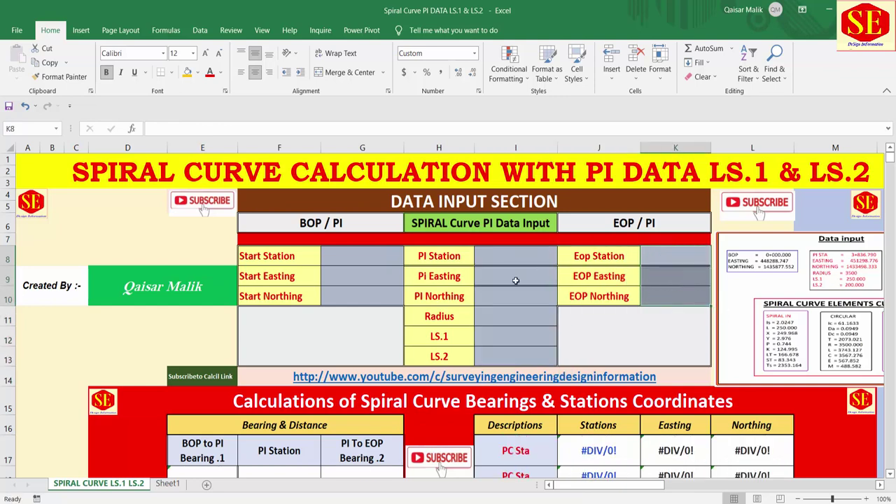
Check the emptied start cells and scroll through the sheet's #DIV/0! results
left_click(359, 256)
left_click(362, 294)
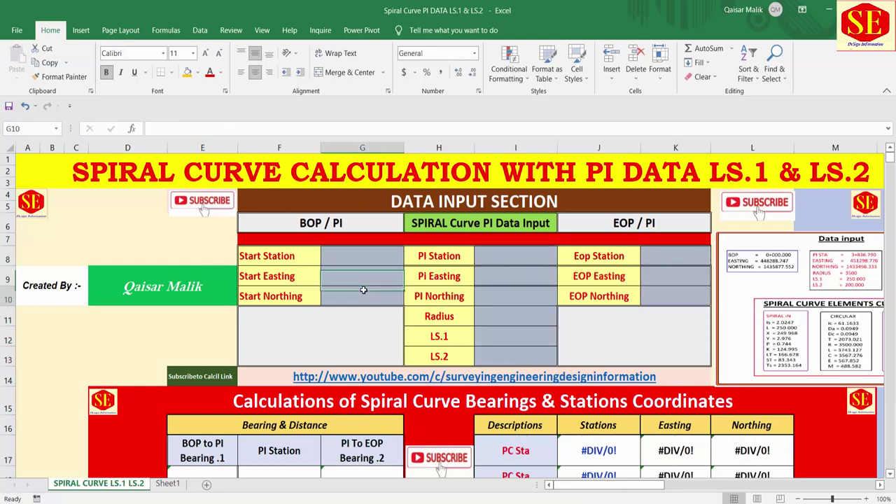
scroll(644, 252, "down", 1)
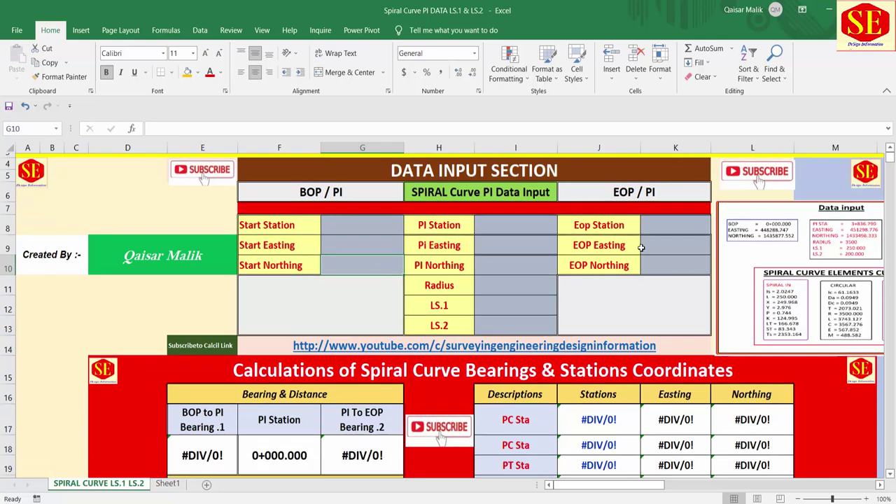
scroll(644, 252, "down", 3)
scroll(499, 313, "down", 3)
scroll(483, 273, "down", 2)
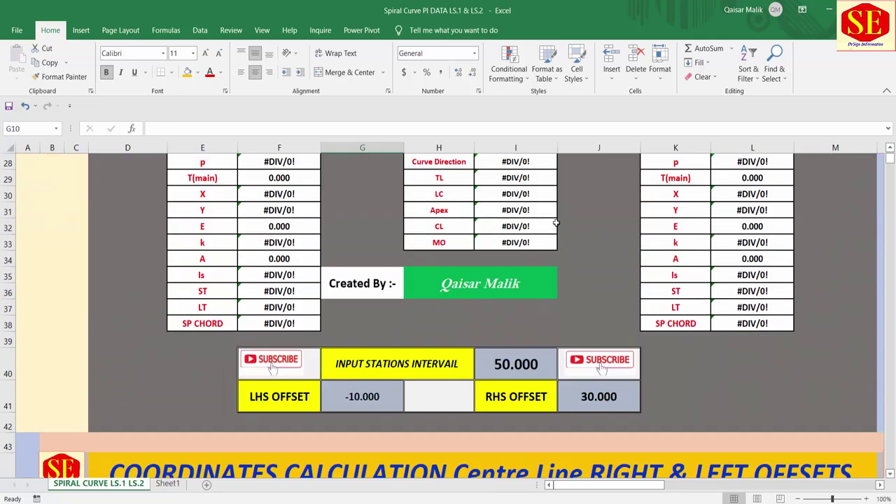
scroll(657, 234, "down", 3)
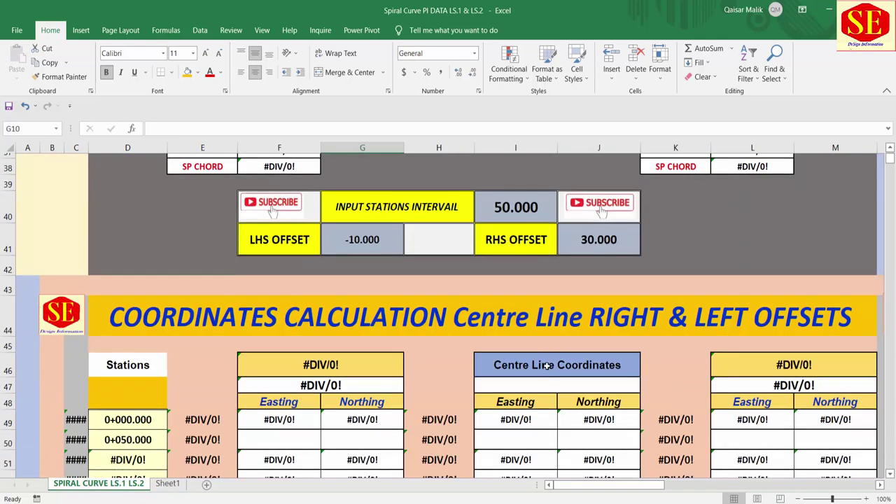
scroll(626, 262, "down", 3)
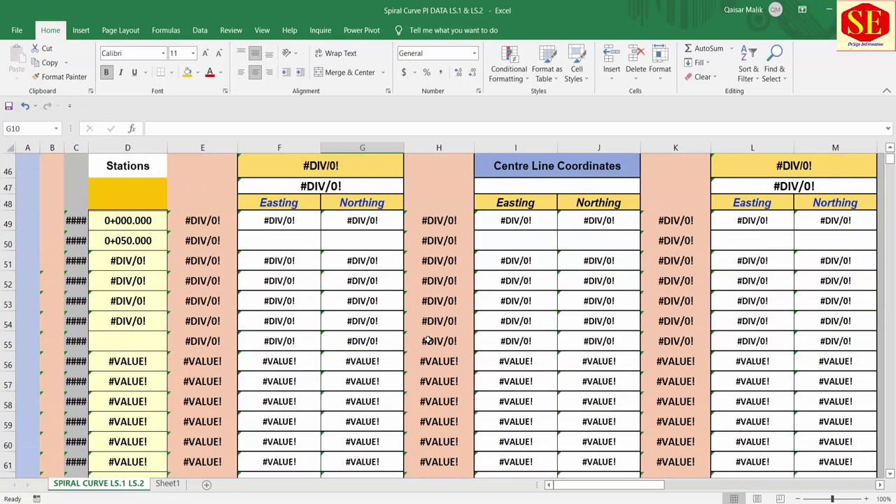
scroll(416, 319, "up", 10)
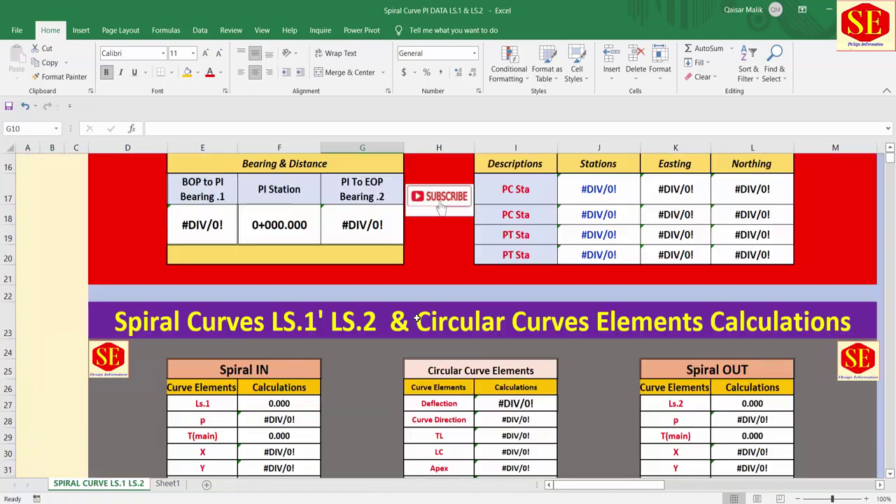
scroll(416, 319, "up", 3)
scroll(416, 318, "up", 2)
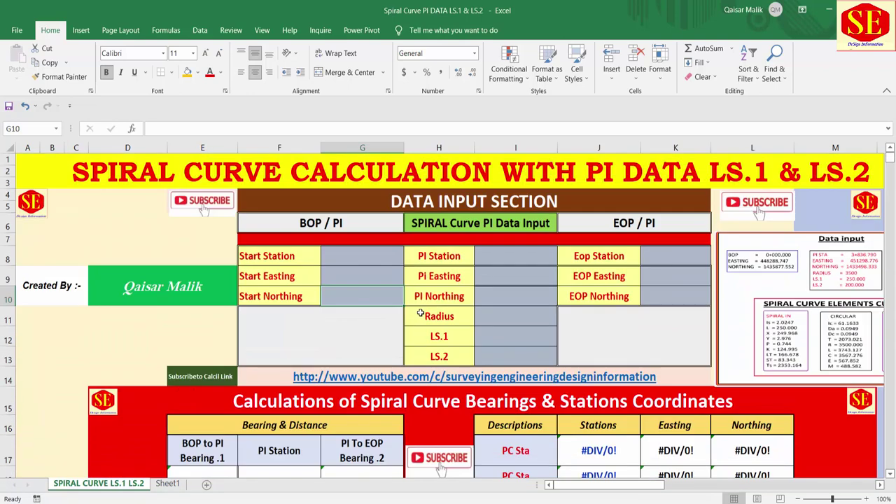
Enlarge the Data input reference picture and move it off the input cells
left_click(803, 298)
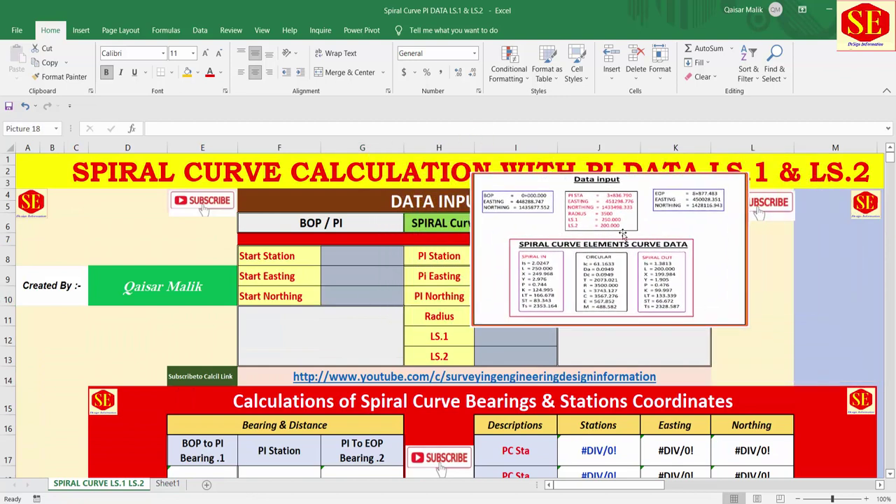
left_click_drag(747, 249, 838, 250)
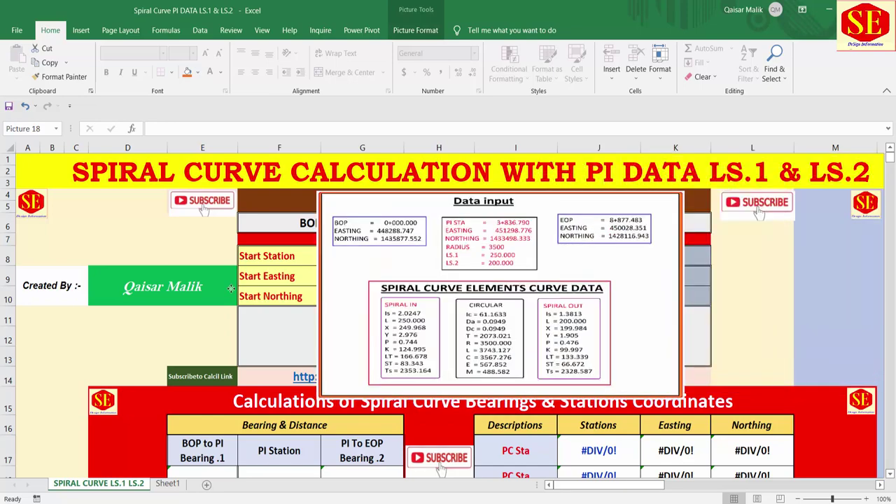
left_click_drag(231, 288, 76, 235)
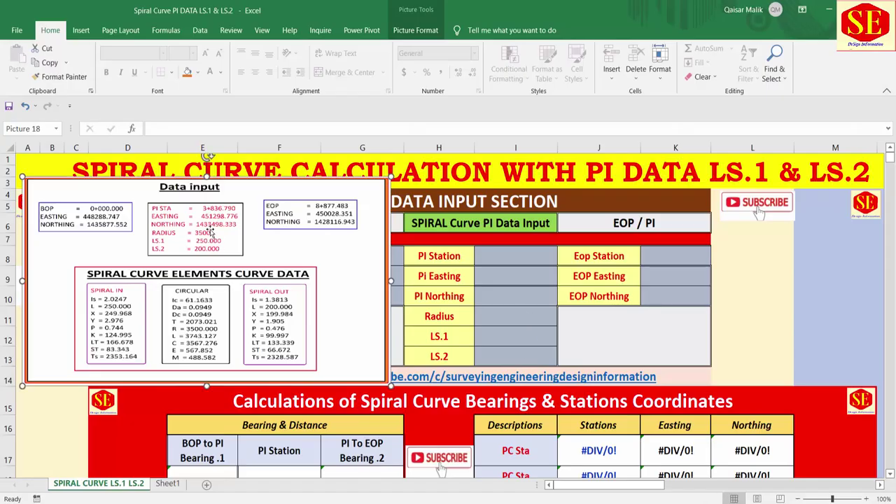
Move the Data input picture to the right of the empty BOP input cells
left_click_drag(35, 242, 501, 261)
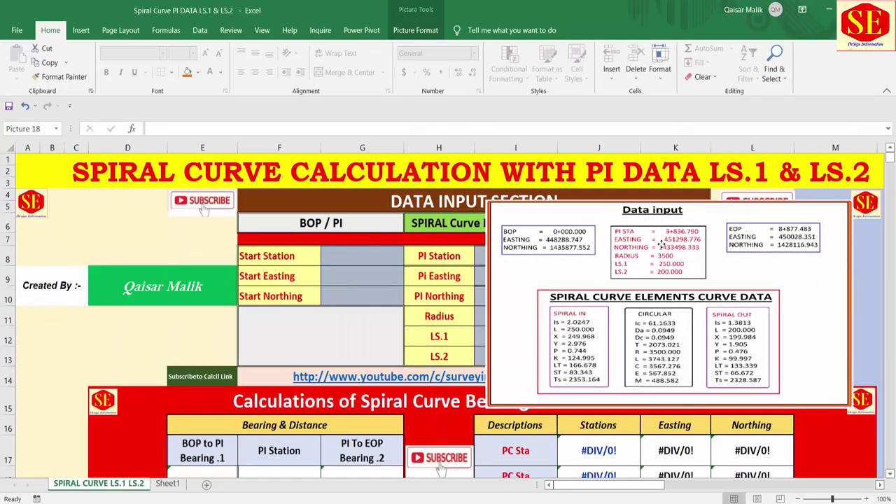
Enter start station 0+000.000, easting 448288.747 and northing 1435877.552 in the BOP inputs
left_click(378, 254)
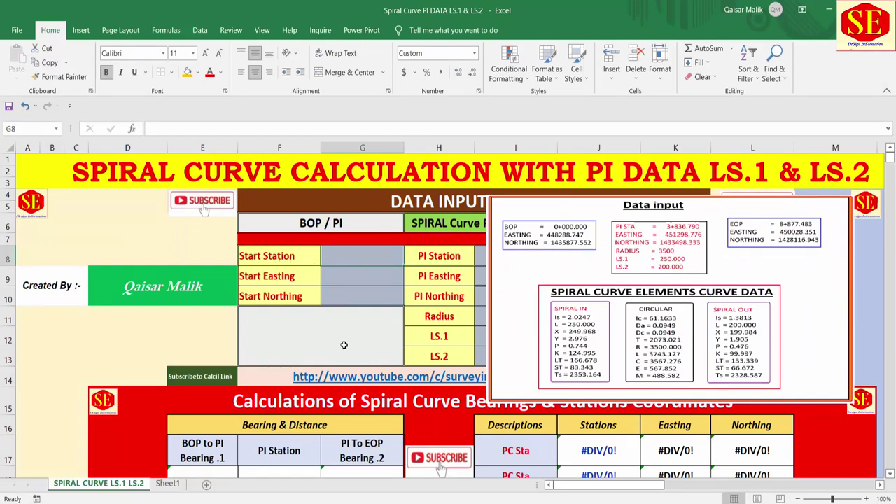
type("0")
key("Return")
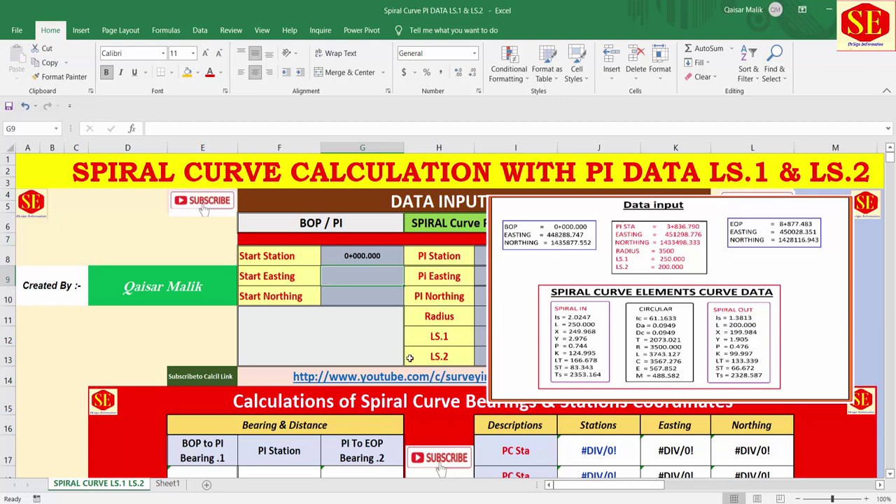
type("4482")
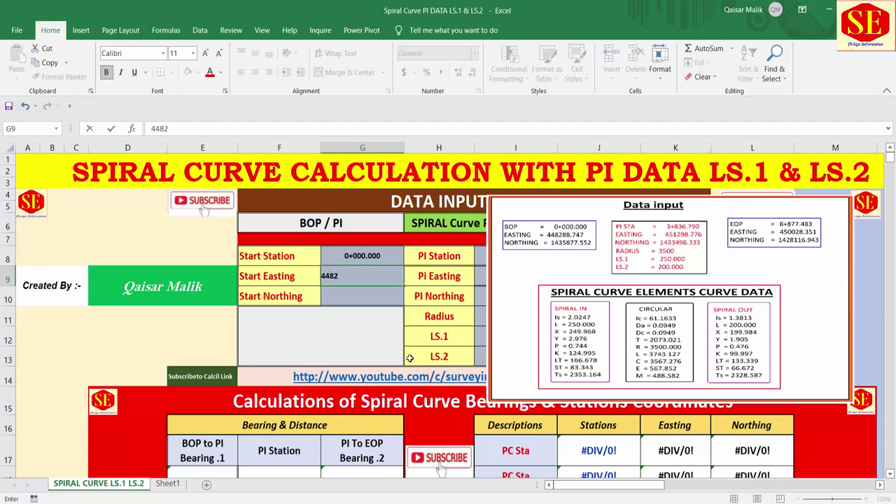
type("88.")
type("747")
key("Return")
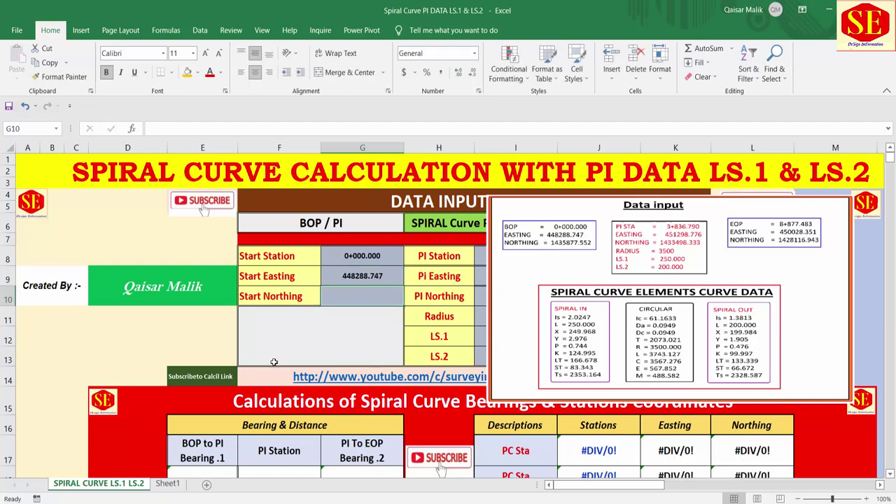
type("1435877")
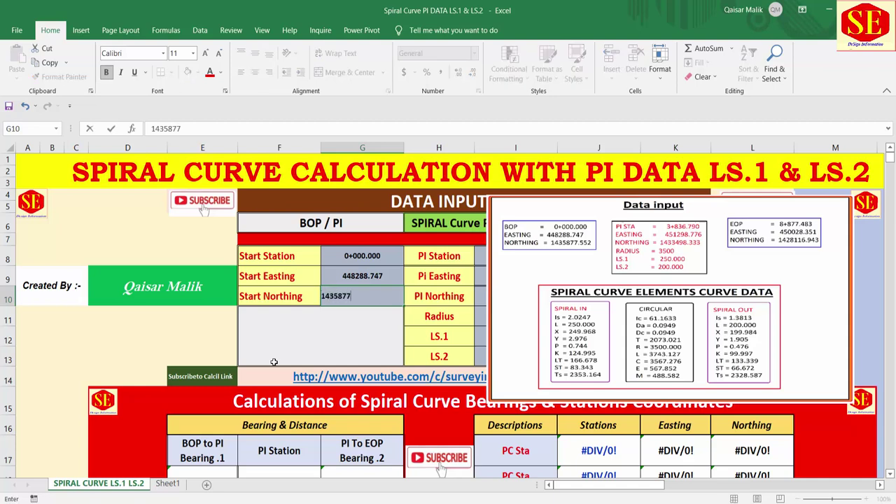
type(".552")
key("Return")
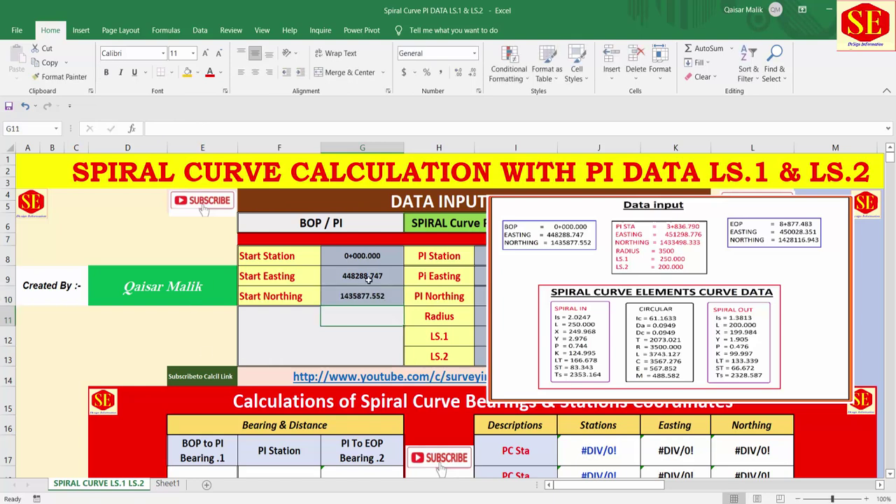
left_click(350, 259)
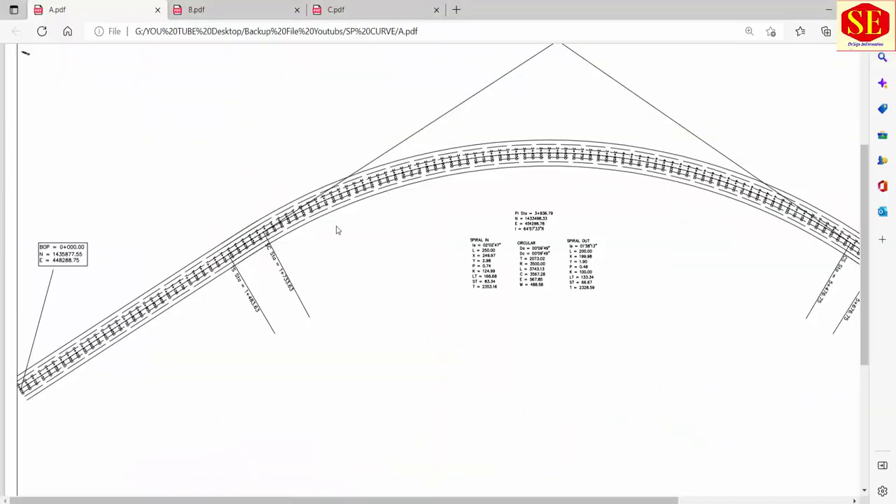
Zoom into A.pdf's PI annotation (3+836.79, N 1433498.33, E 451298.78), then return to Excel
scroll(543, 184, "up", 1)
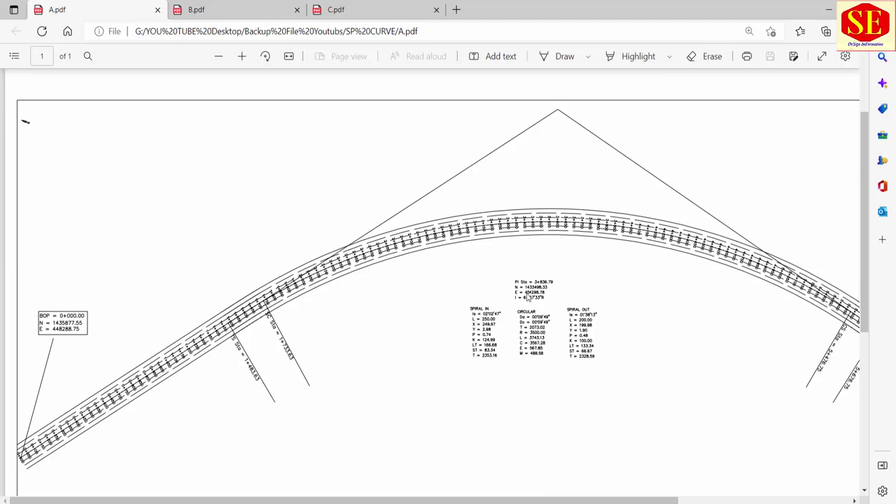
scroll(545, 297, "up", 2)
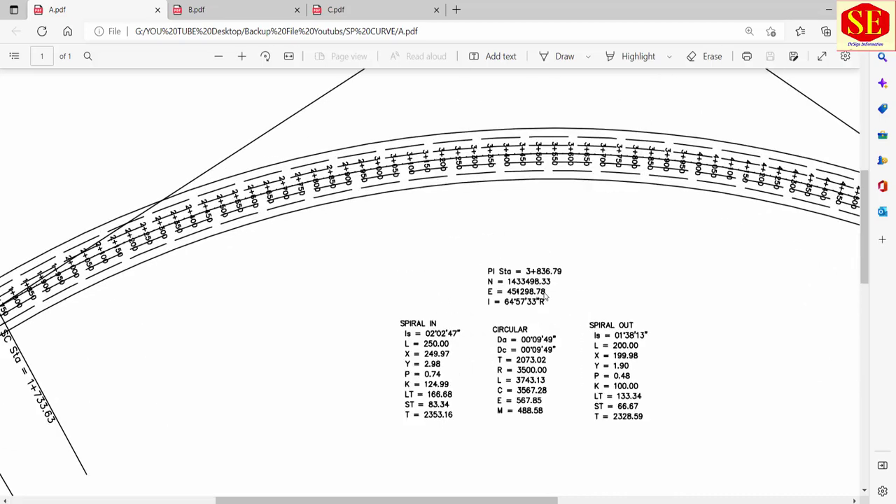
scroll(582, 214, "up", 3)
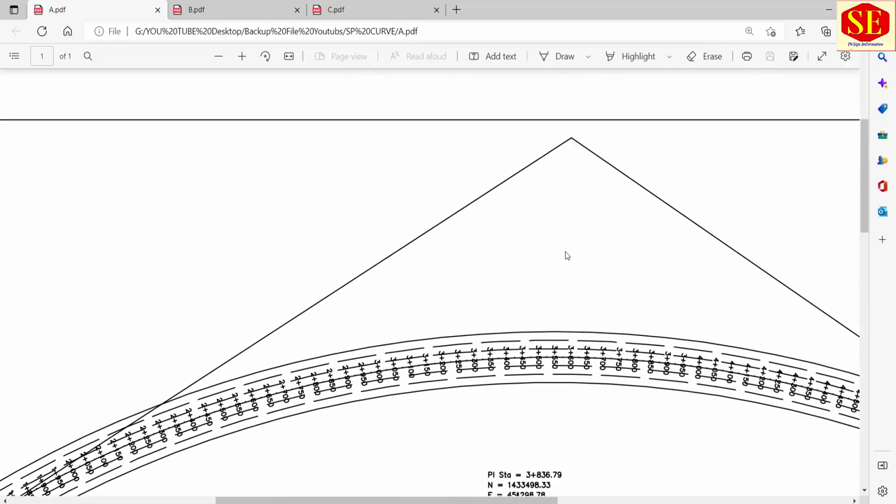
scroll(566, 312, "down", 2)
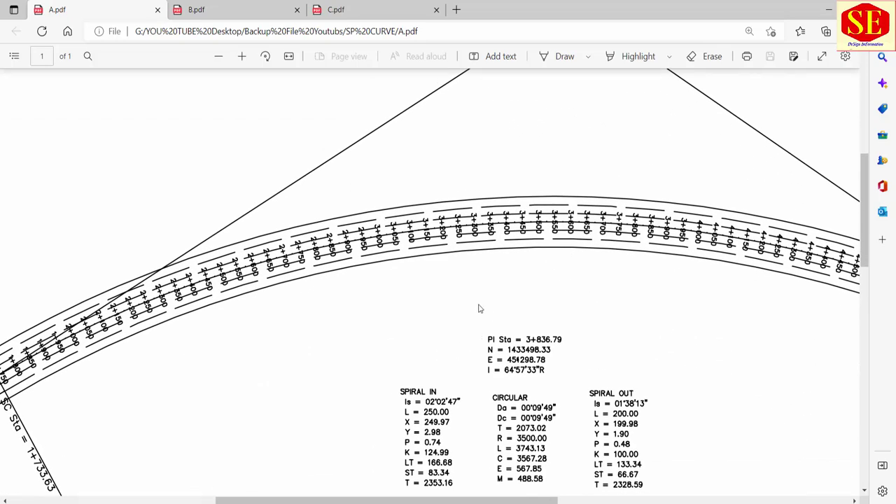
scroll(481, 305, "down", 2)
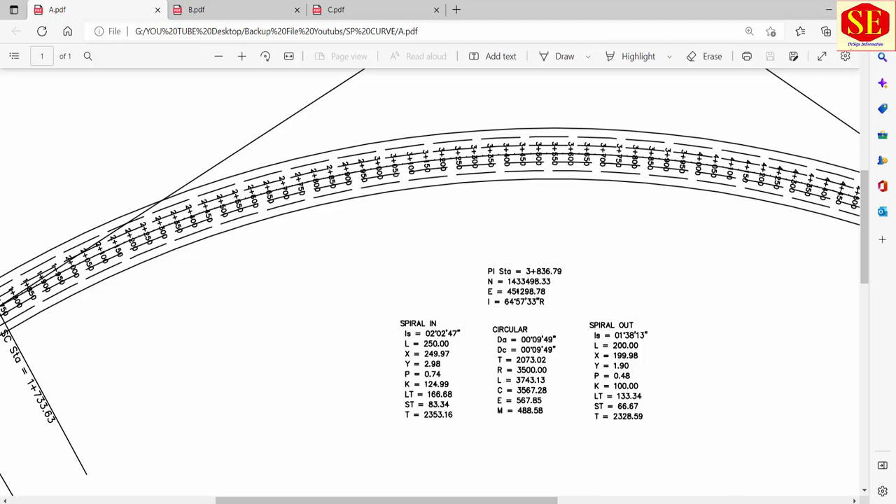
key("alt+Tab")
Move the Data input picture aside and enter PI station 3+836.790 and easting 451298.776
left_click(648, 249)
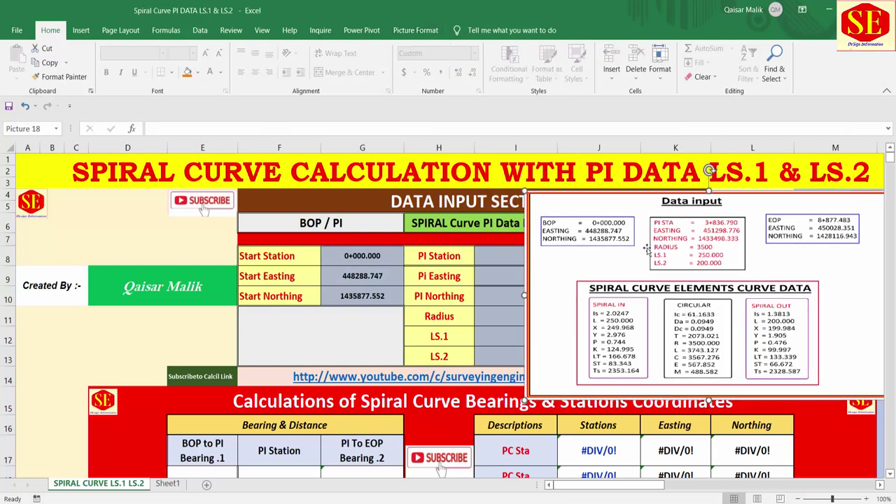
left_click_drag(581, 241, 619, 241)
left_click_drag(503, 257, 512, 356)
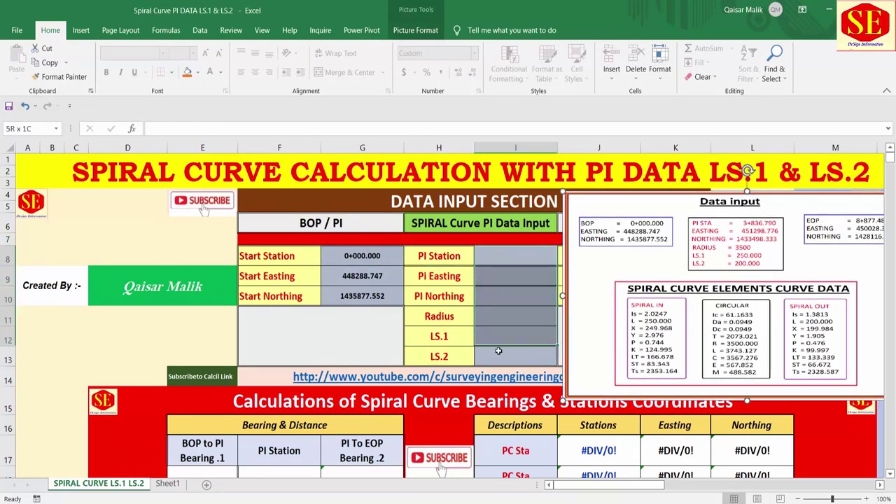
left_click(508, 259)
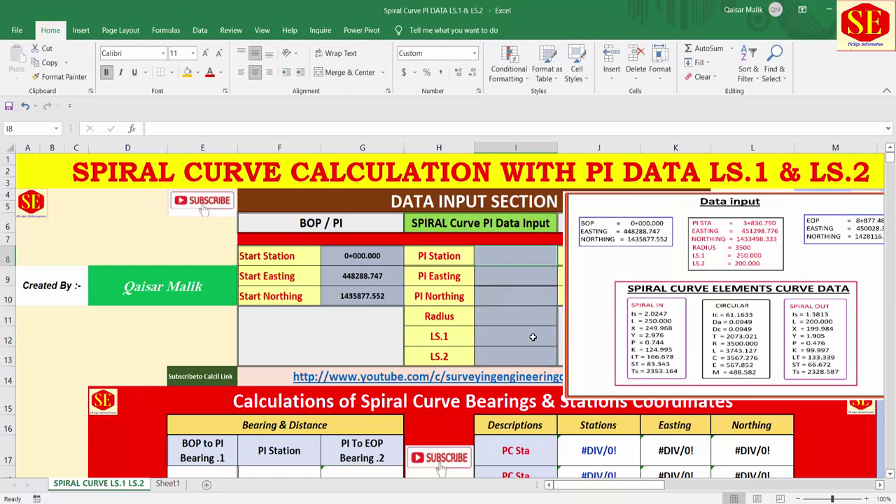
type("3836")
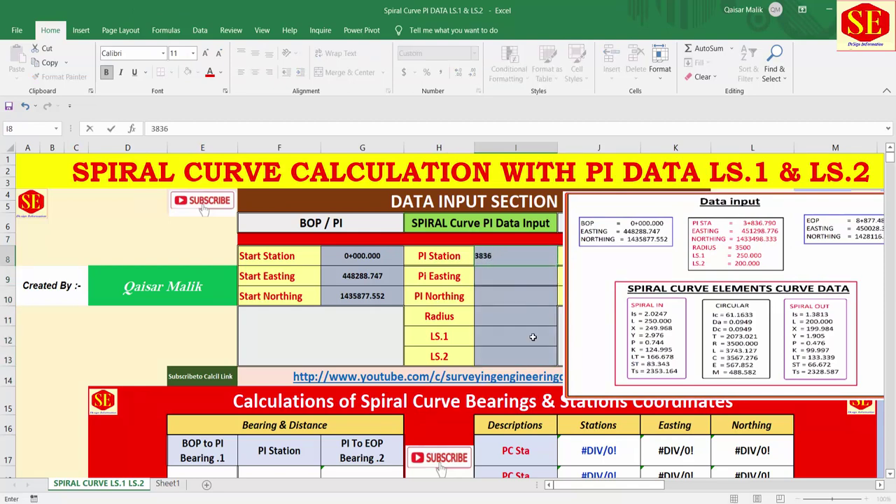
type(".77")
key("Return")
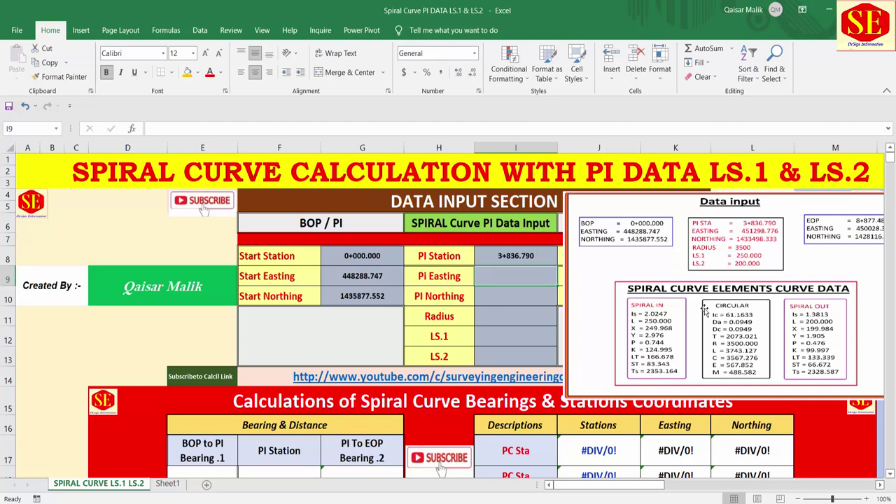
type("4512")
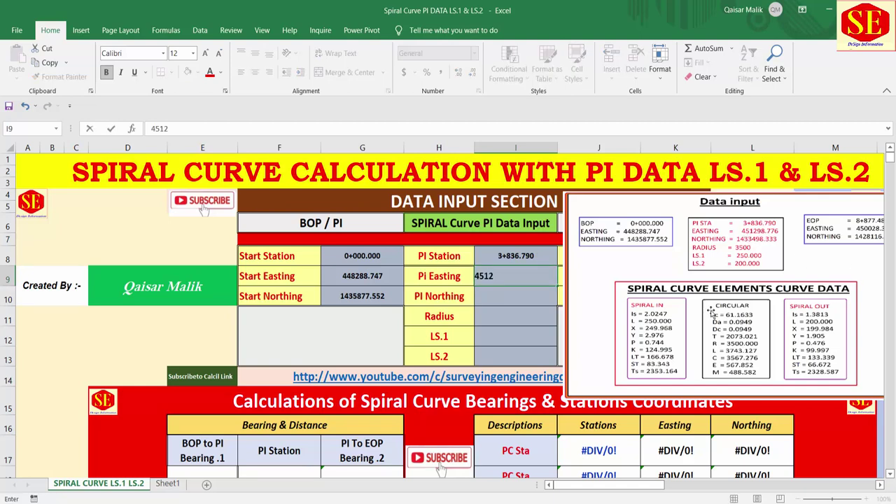
type("98.")
type("776")
key("Return")
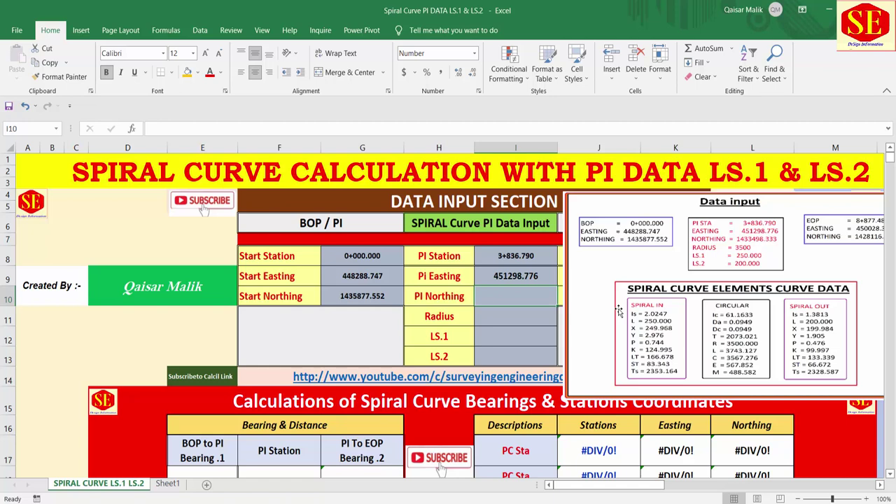
Enter PI northing 1433498.333, correcting a mistyped digit, and radius 3500
type("1433")
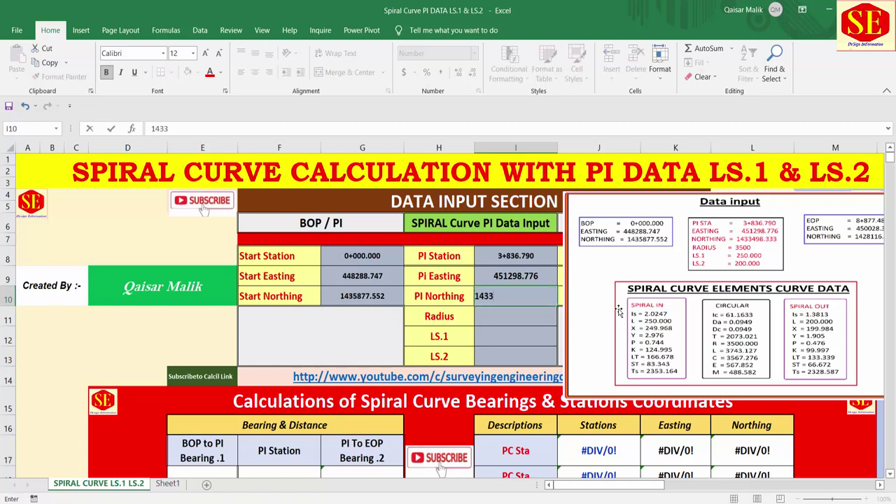
type("498.")
type("353")
key("BackSpace")
key("BackSpace")
type("33")
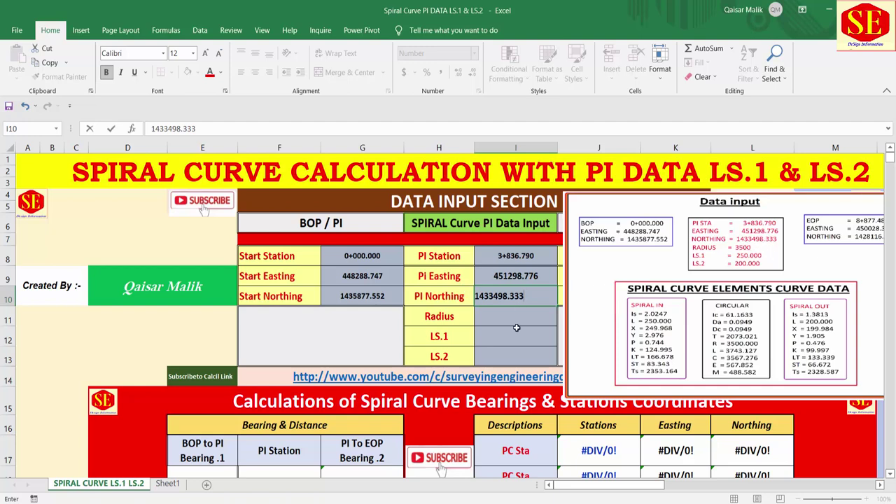
key("Return")
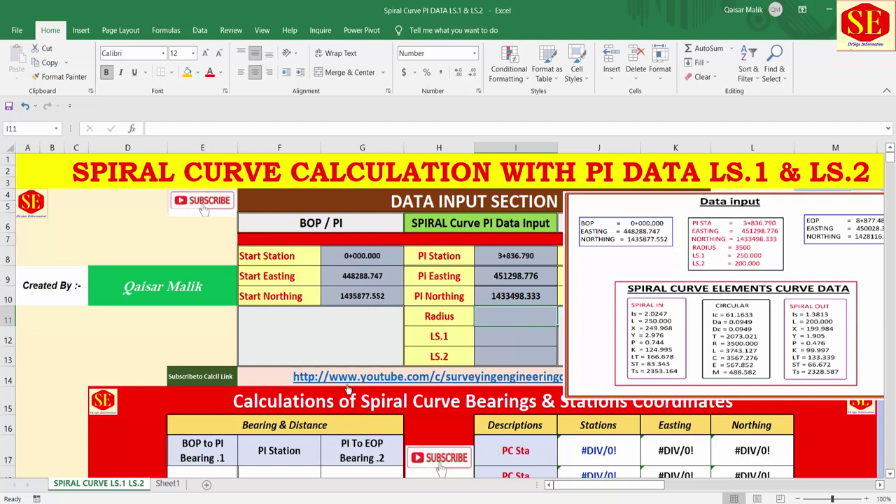
type("3500")
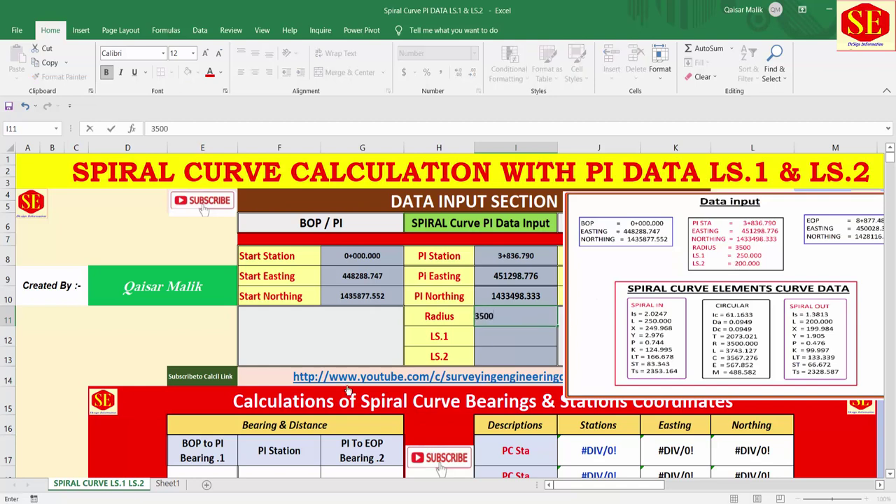
key("Return")
Enter spiral lengths LS.1 250 and LS.2 200
left_click(445, 337)
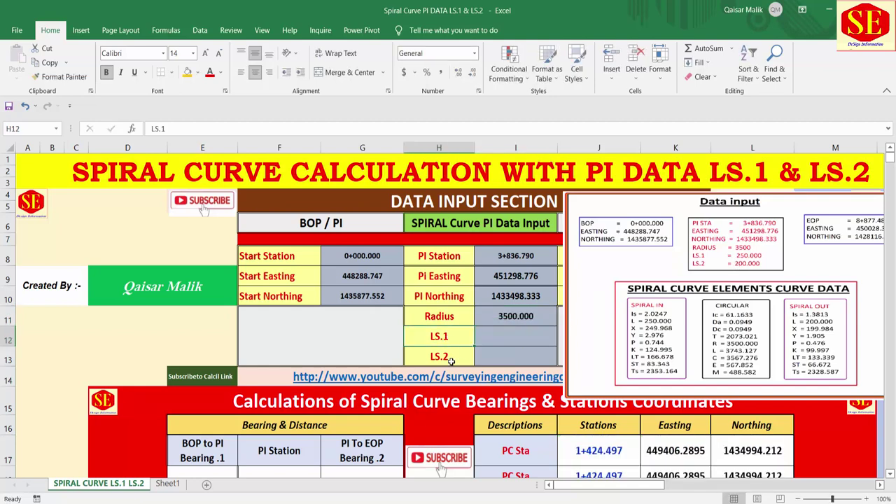
left_click(516, 356)
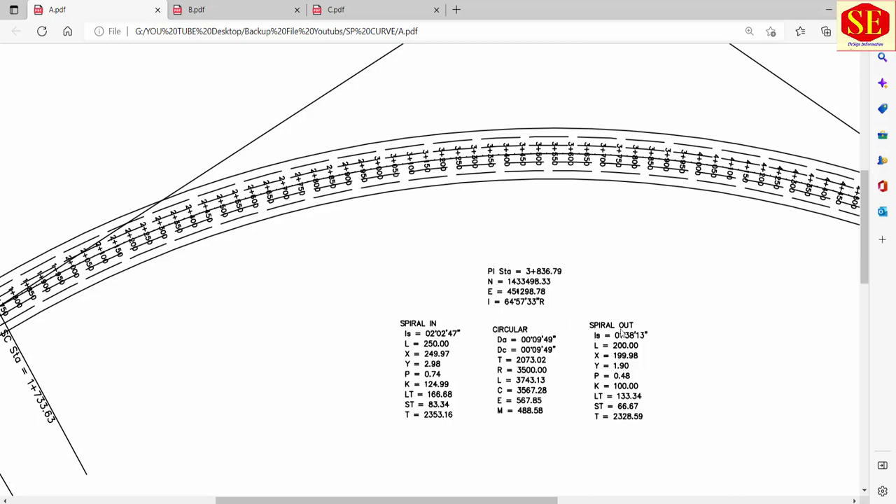
key("alt+Tab")
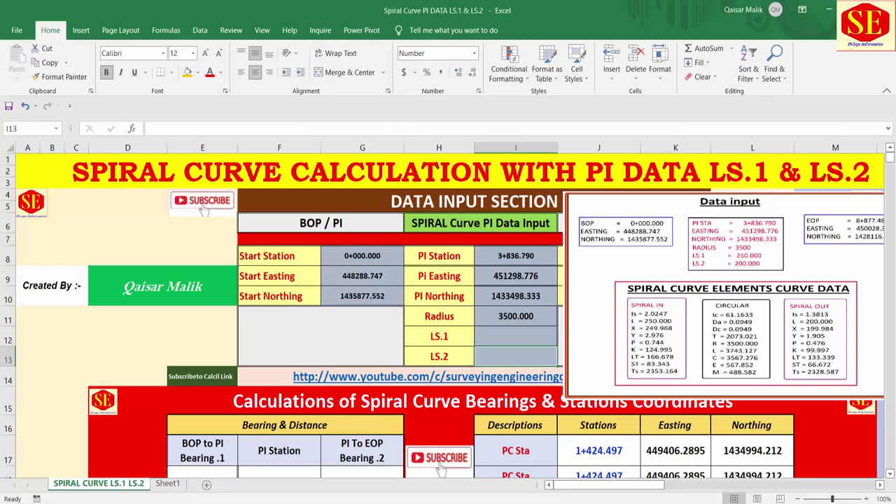
left_click(521, 335)
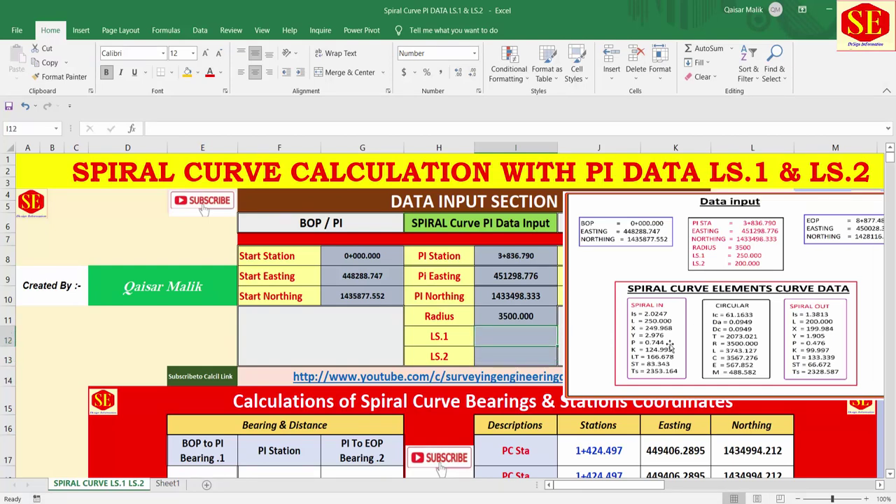
type("250")
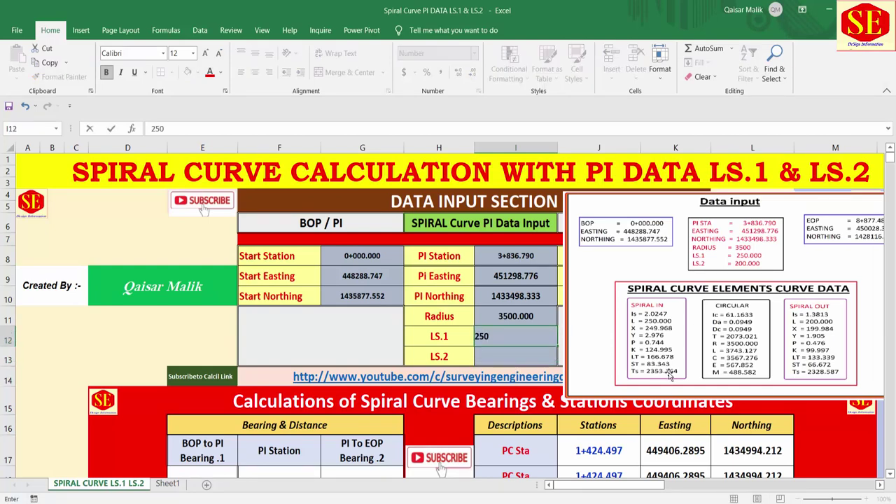
key("Return")
type("200")
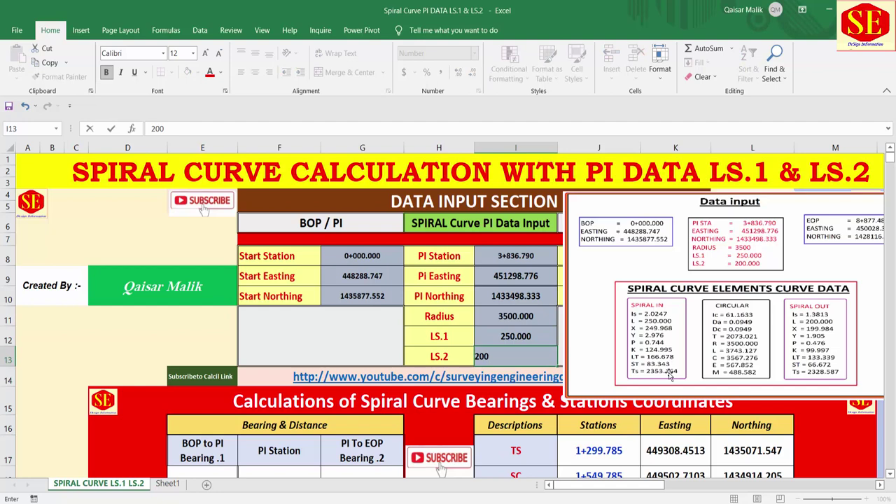
key("Return")
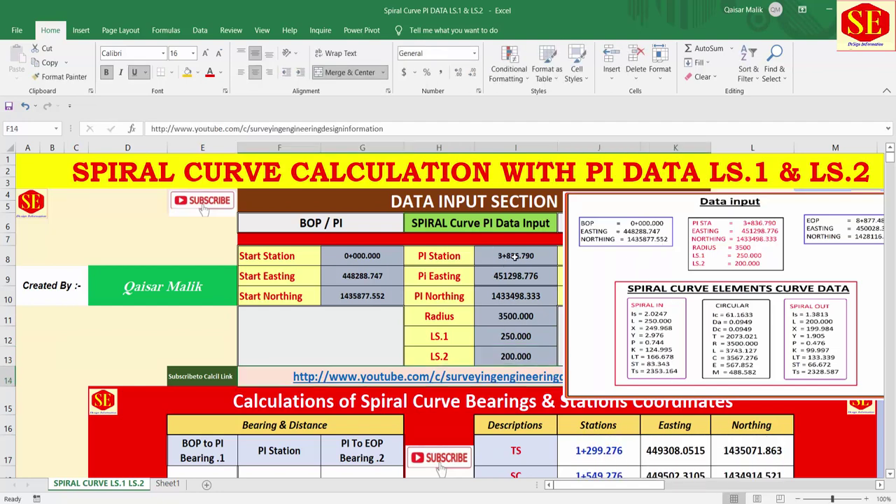
Move the Data input picture left over columns E–H to uncover the EOP input cells
left_click_drag(516, 256, 516, 354)
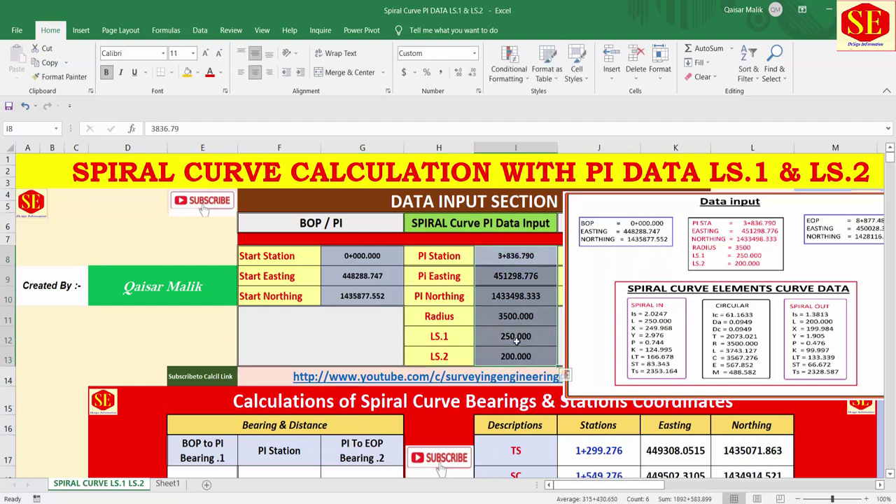
left_click(644, 224)
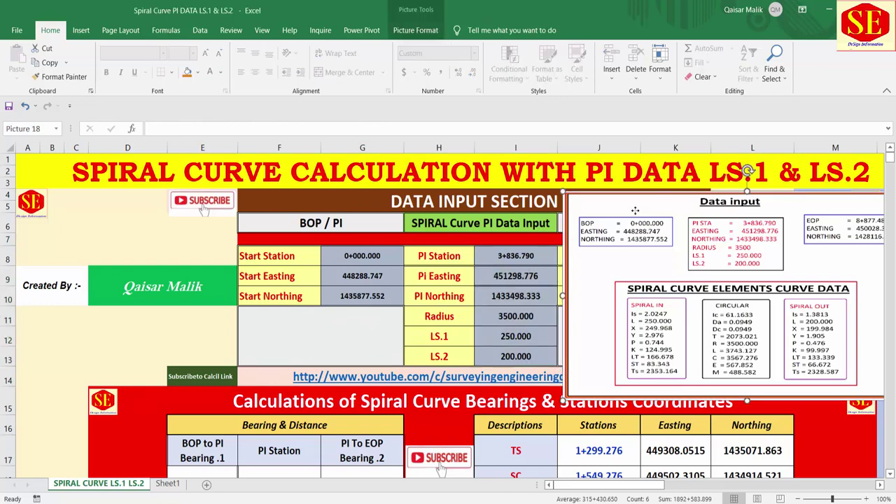
left_click_drag(635, 210, 230, 205)
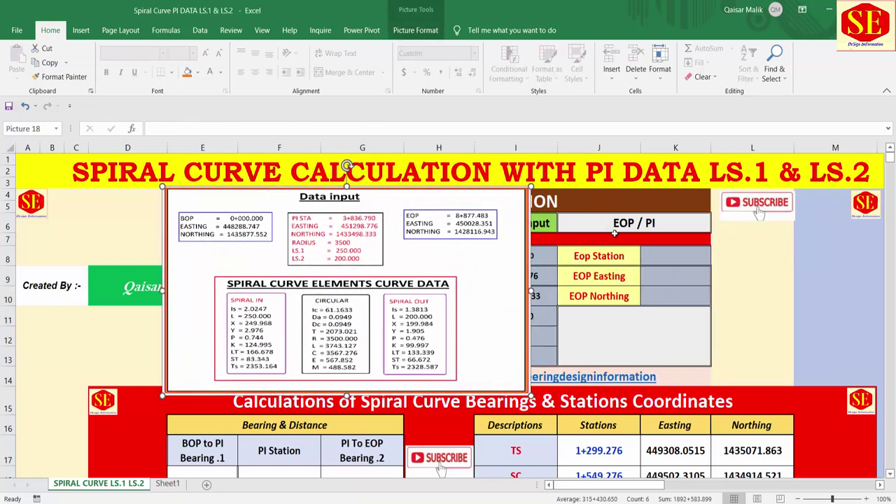
left_click_drag(671, 255, 662, 281)
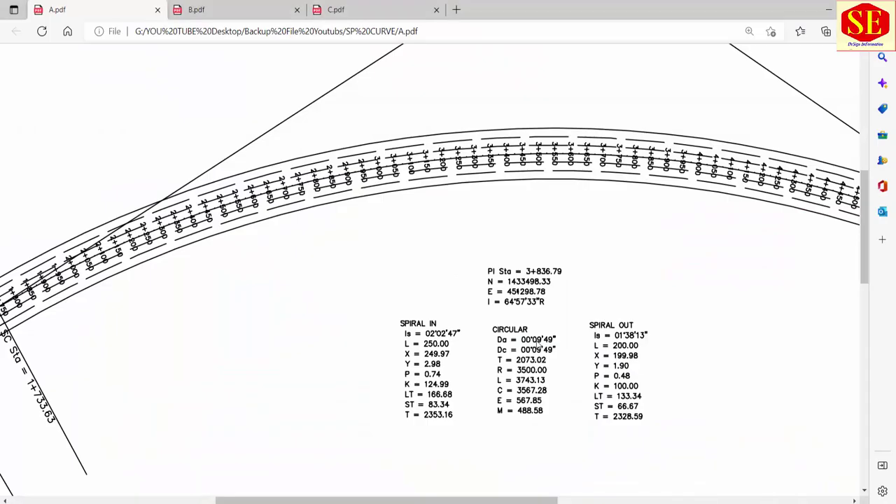
Zoom out of A.pdf, switch to B.pdf and zoom into its PI block (8+877.48, N 1428116.94, E 450028.35)
scroll(488, 348, "down", 1, "ctrl")
scroll(471, 318, "down", 2, "ctrl")
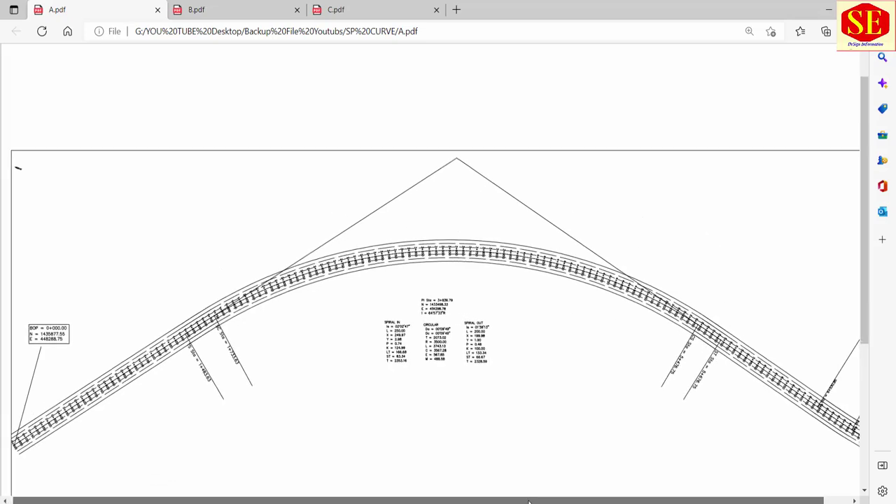
left_click_drag(512, 503, 541, 503)
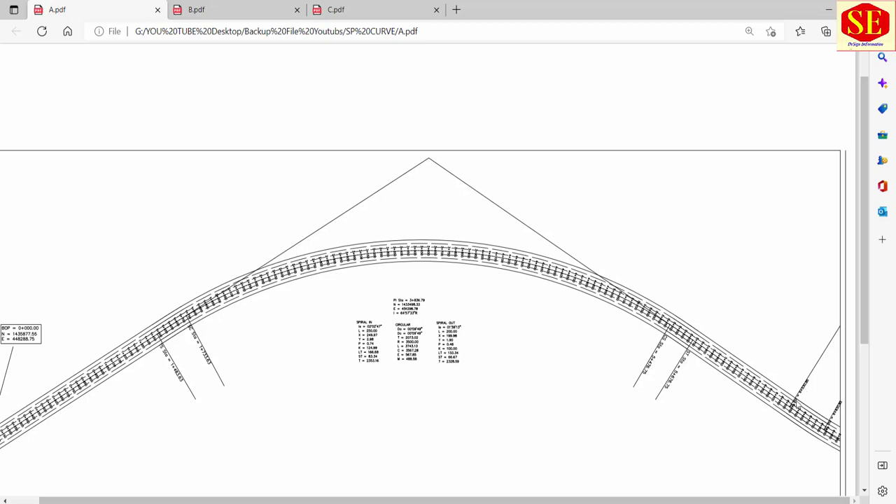
left_click(257, 9)
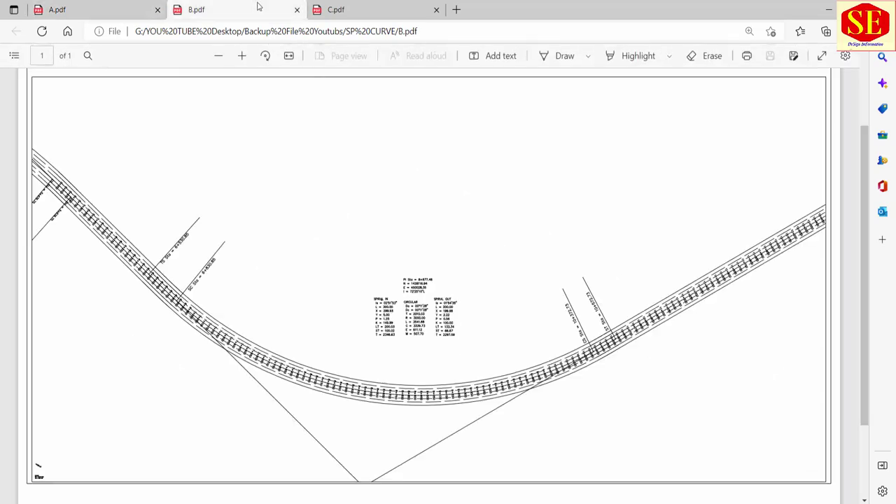
scroll(420, 234, "down", 2)
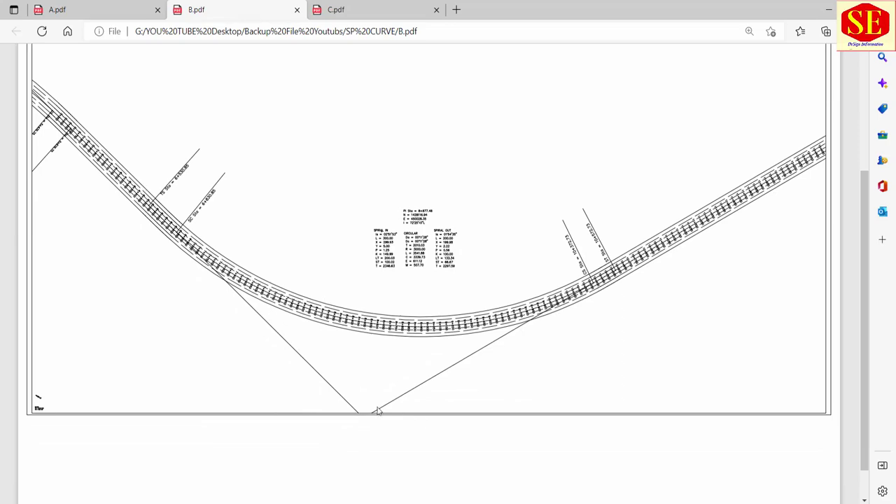
scroll(427, 218, "up", 2)
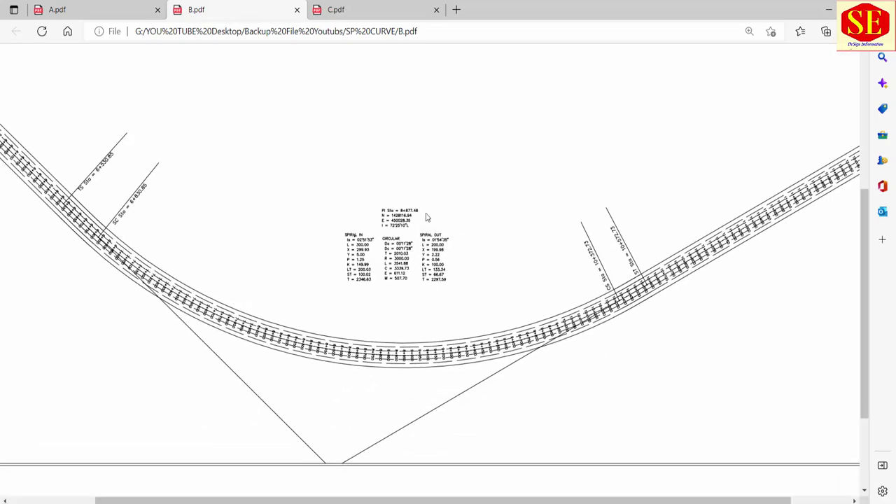
scroll(426, 218, "up", 1)
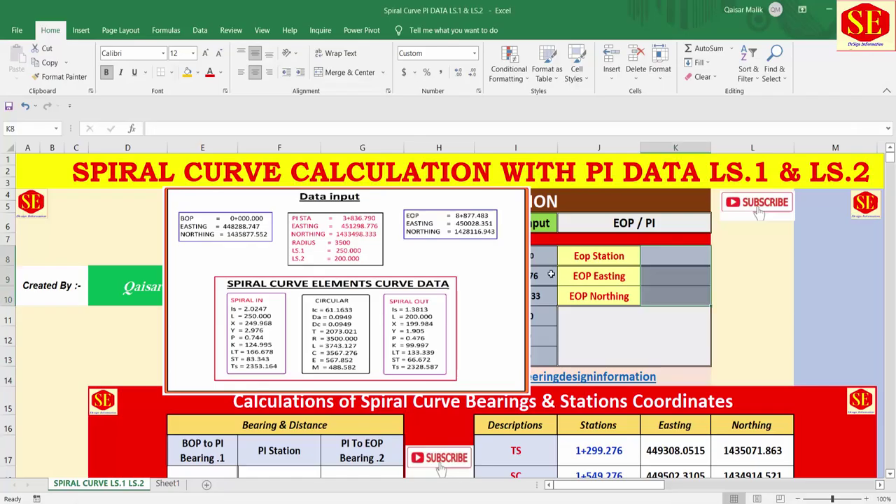
Enter EOP station 8+877.483 and shift the Data input picture slightly aside
scroll(573, 287, "down", 1)
scroll(578, 329, "down", 2)
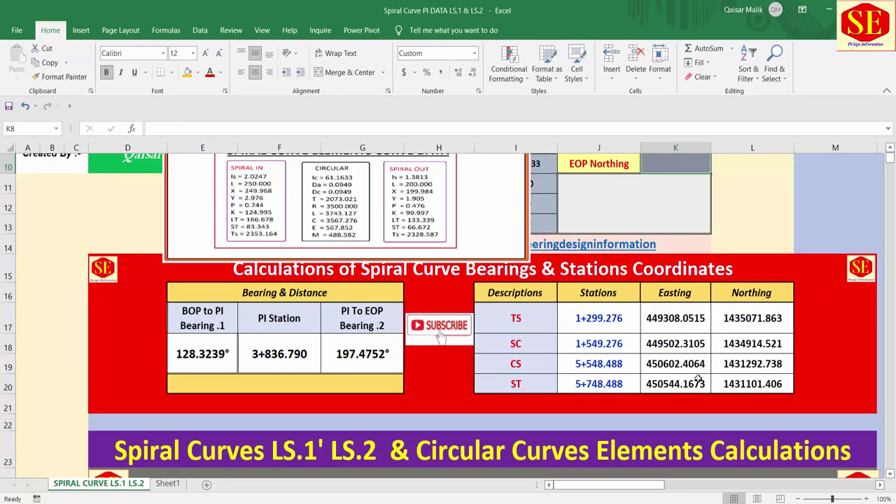
scroll(718, 375, "up", 1)
scroll(718, 372, "up", 2)
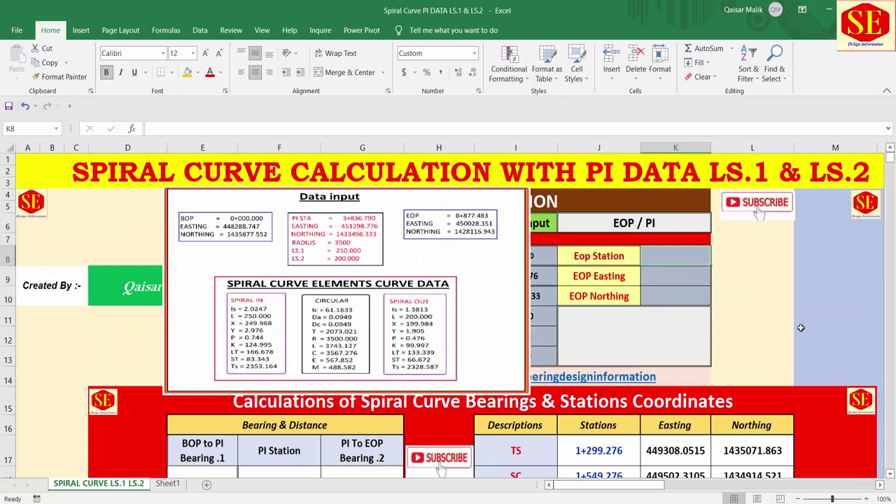
type("887")
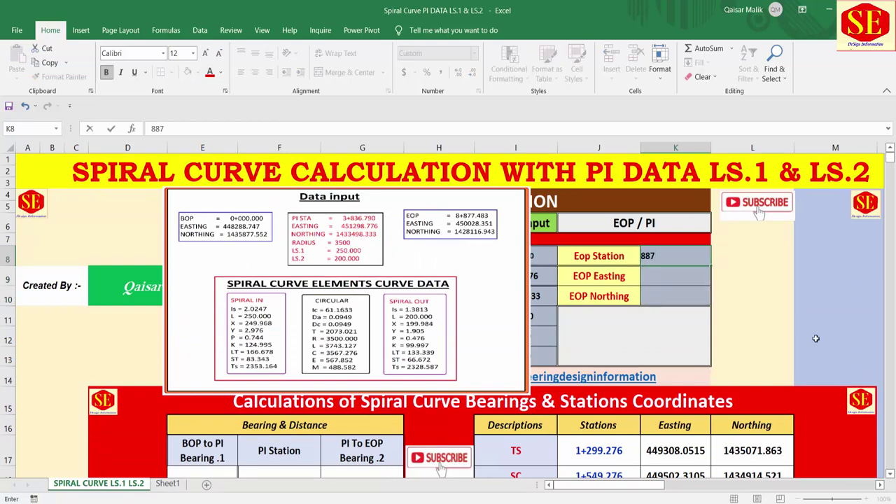
type("7.483")
key("Return")
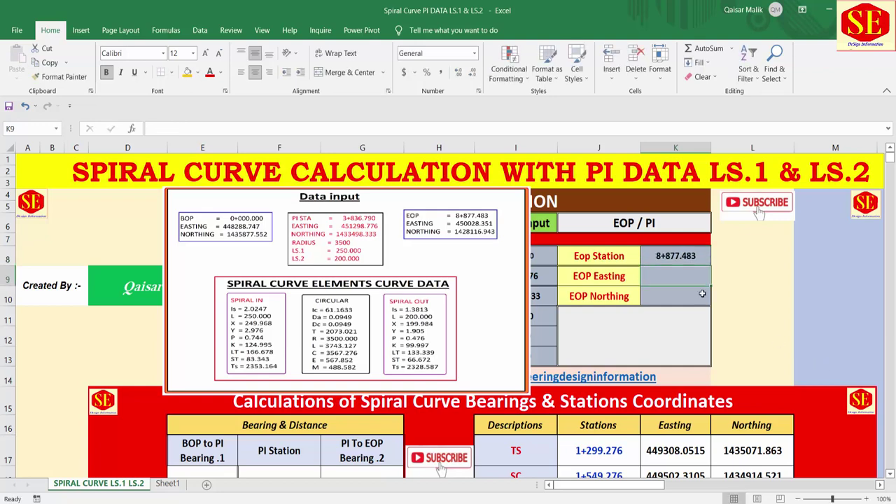
left_click(461, 267)
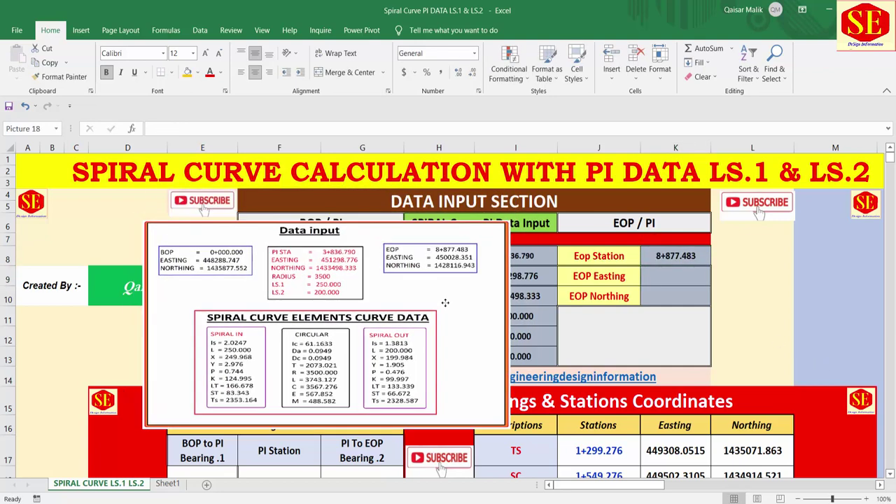
left_click_drag(460, 267, 442, 301)
Enter EOP easting 450028.351 and northing 1428116.943, then nudge the picture down
left_click(663, 278)
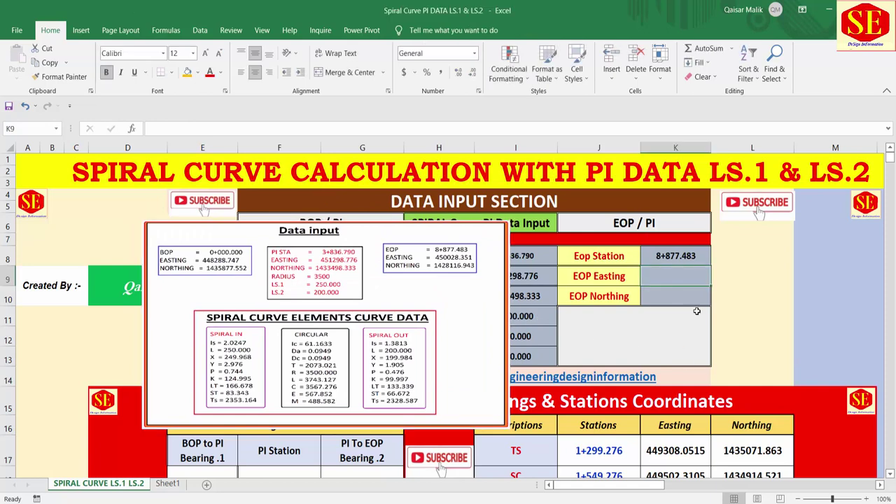
type("4500")
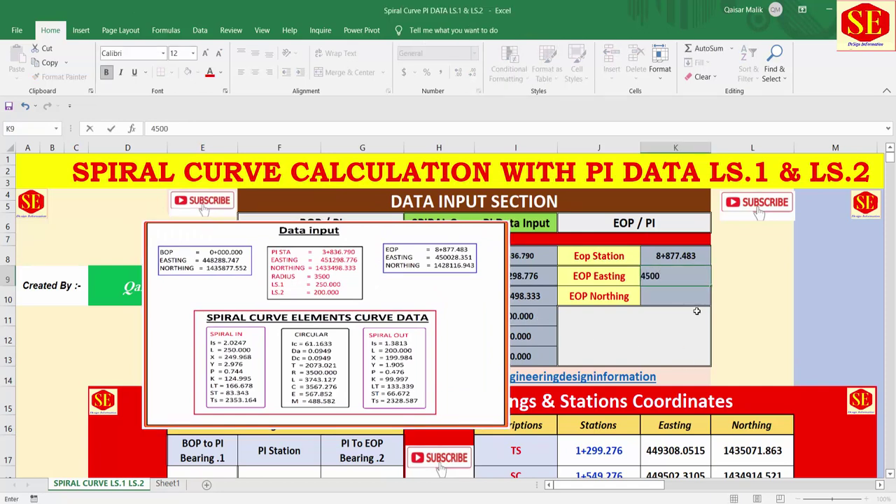
type("28.351")
key("Return")
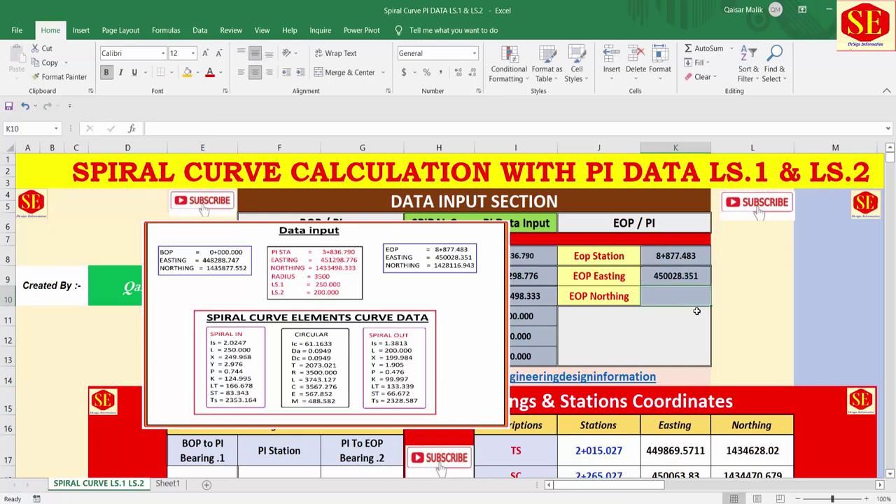
type("1428")
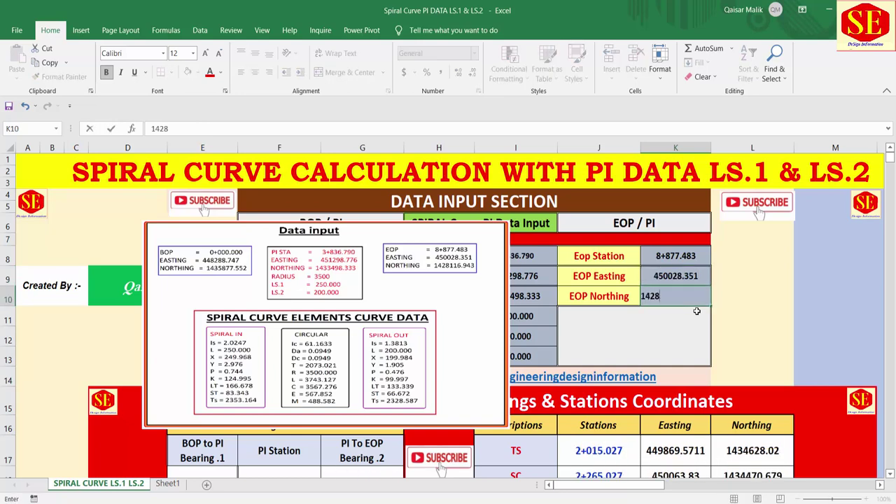
type("11")
type("6.")
type("943")
key("Return")
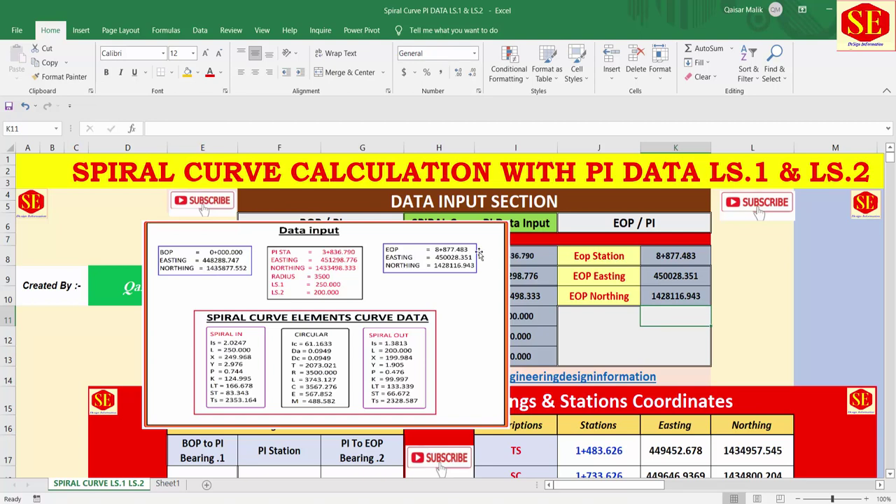
left_click_drag(395, 291, 748, 238)
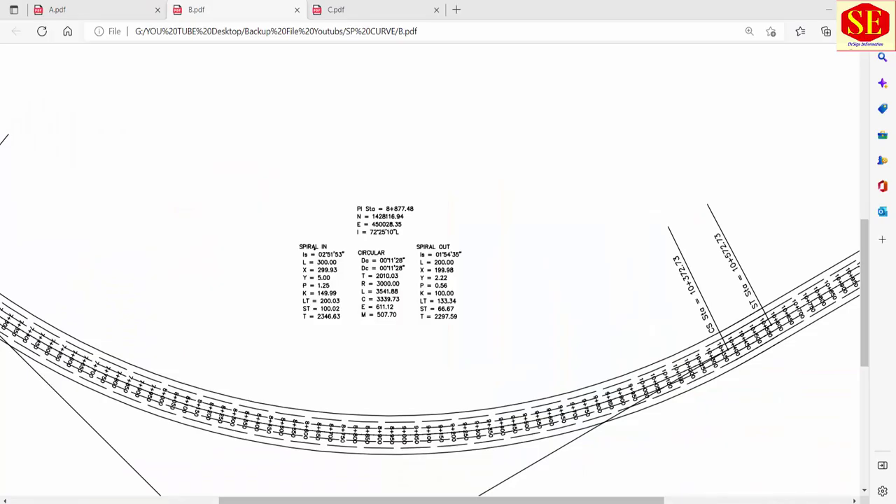
Zoom in on the A.pdf spiral data tables in Edge, then return to the Excel workbook
left_click(98, 10)
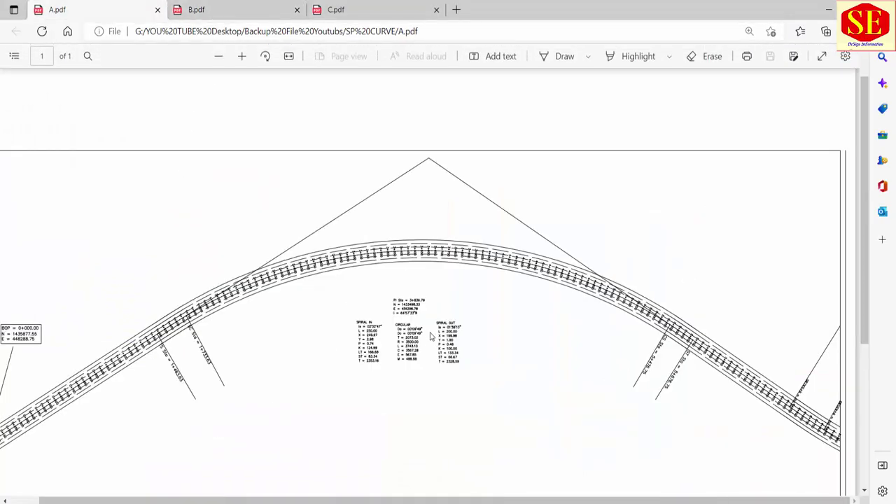
scroll(386, 374, "up", 3)
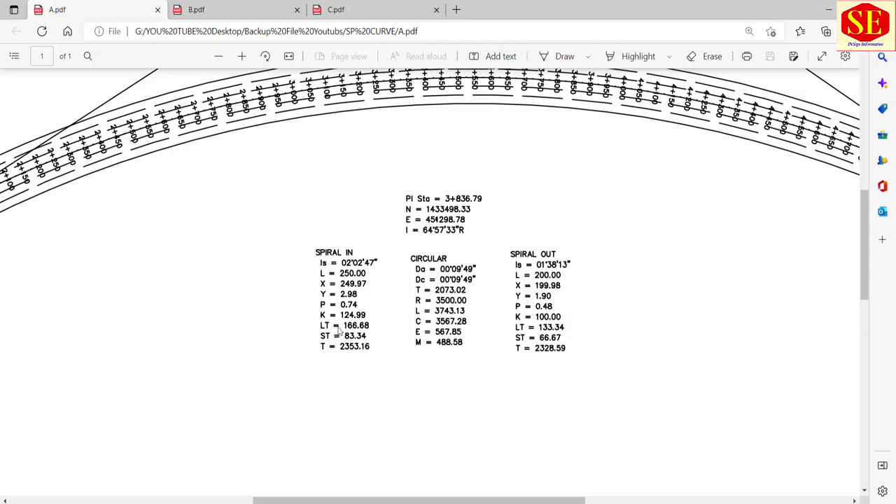
scroll(569, 354, "up", 2)
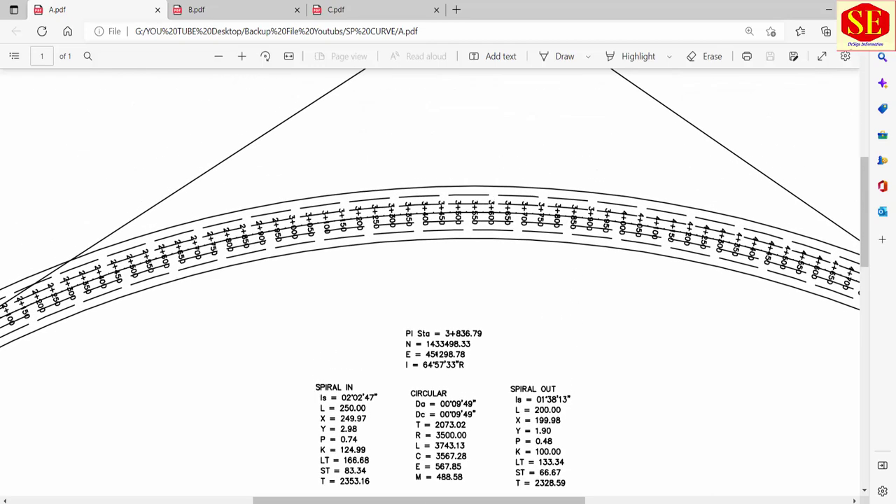
key("alt+Tab")
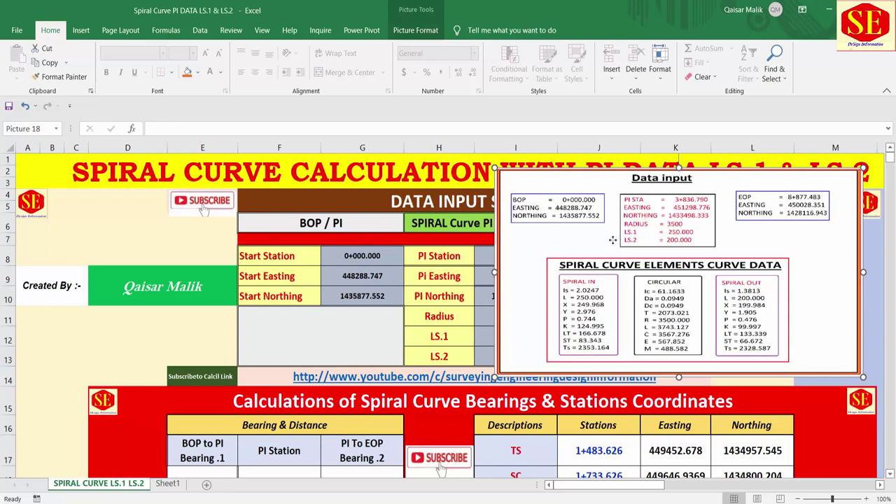
Move the Data input picture down beside the stations coordinates table
left_click_drag(614, 238, 615, 245)
scroll(617, 245, "down", 2)
scroll(617, 245, "down", 1)
left_click_drag(613, 204, 215, 325)
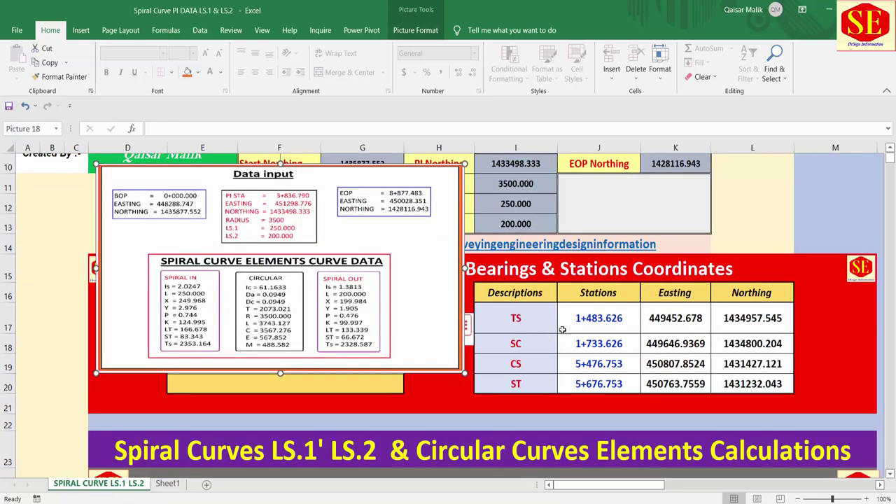
Review the formulas for the TS station and Easting, and the SC station, Easting and Northing
left_click(582, 323)
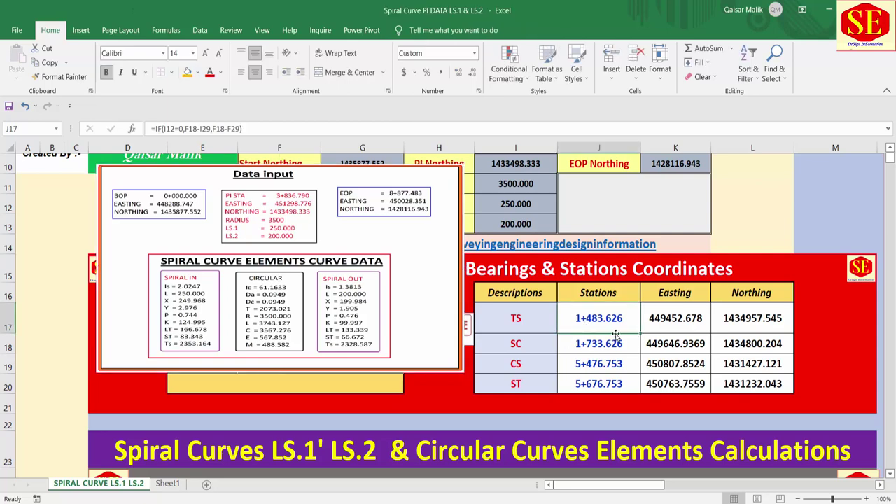
left_click(663, 321)
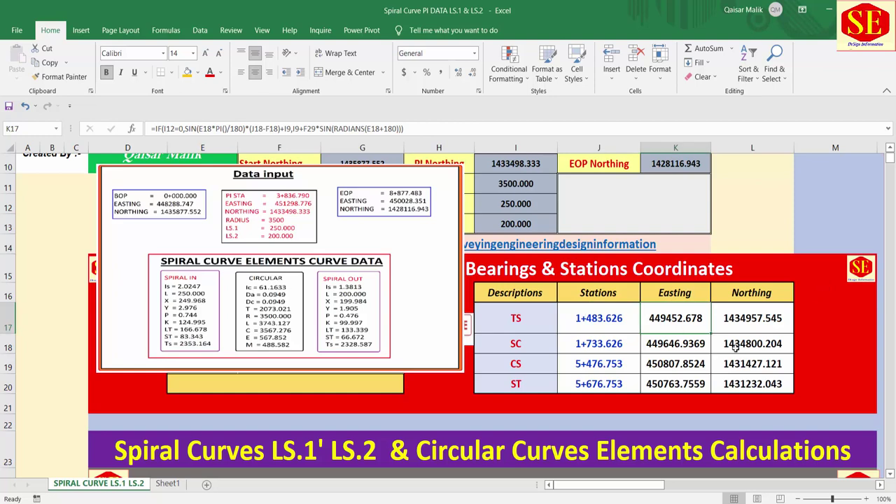
left_click(591, 348)
left_click(670, 343)
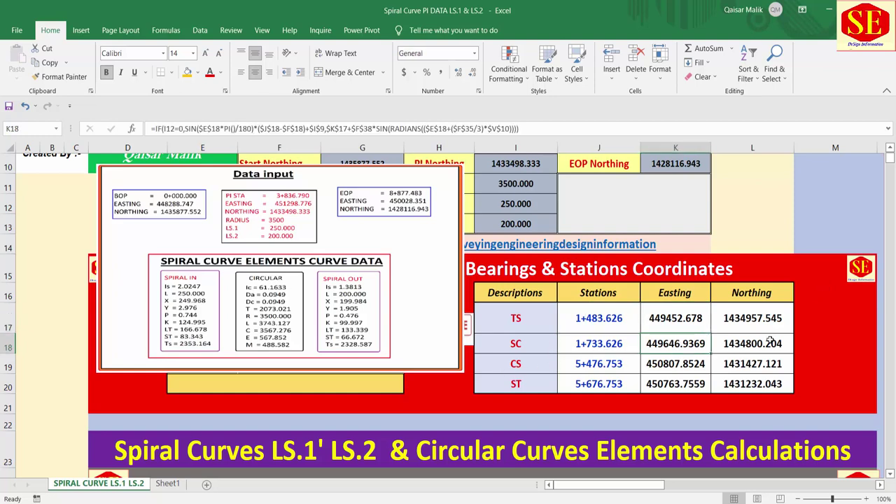
left_click(768, 342)
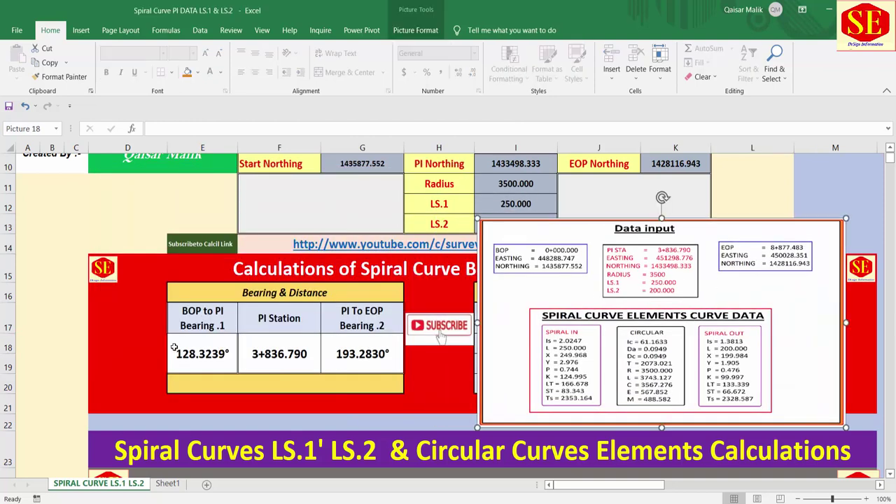
Open the TS Easting, station and Northing formulas in K17, J17 and L17 without changing them
scroll(280, 281, "down", 1)
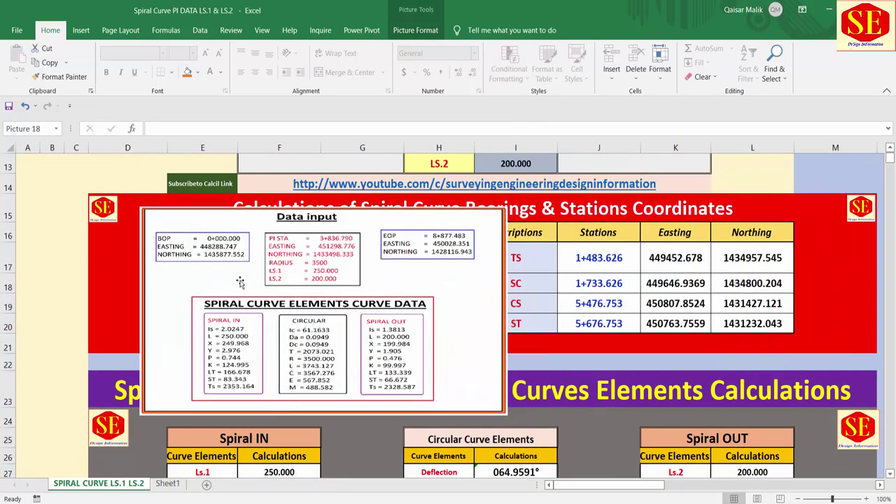
double_click(657, 255)
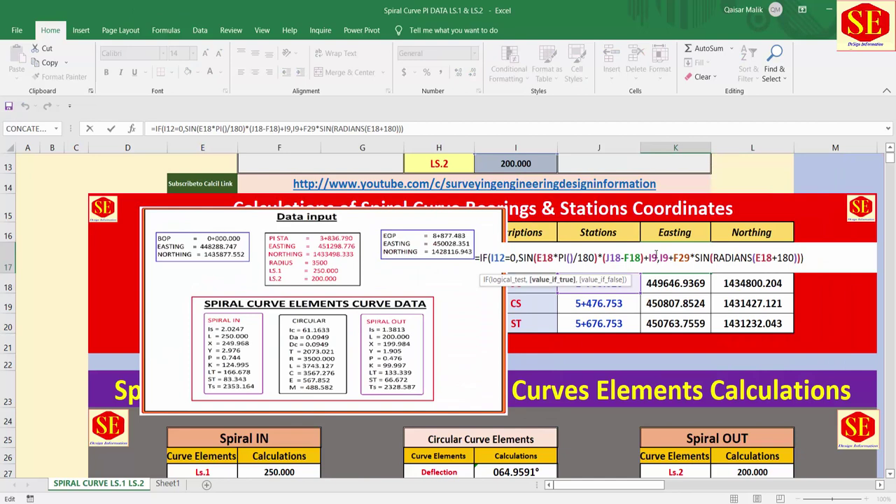
key("Escape")
double_click(607, 257)
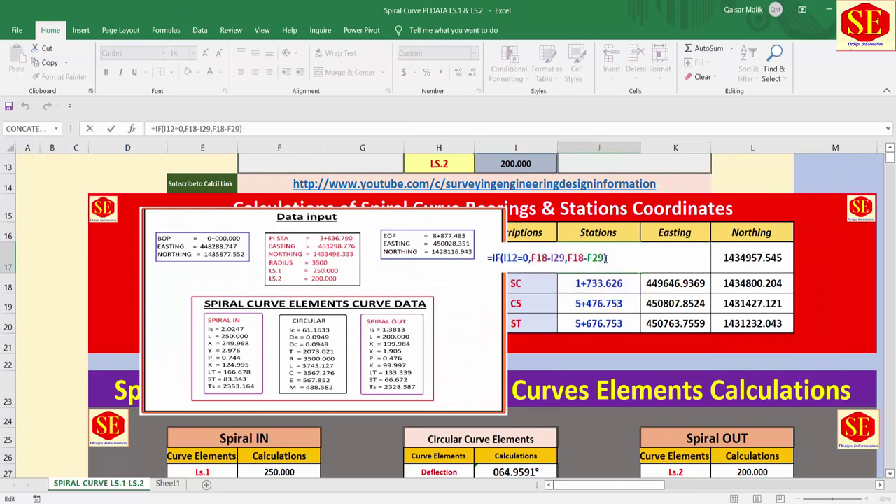
key("Escape")
double_click(761, 259)
key("Escape")
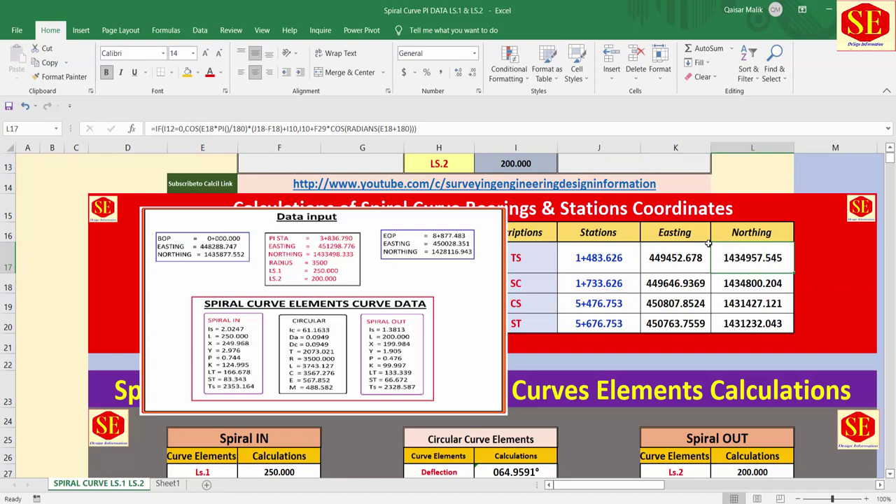
scroll(709, 245, "down", 1)
left_click(14, 31)
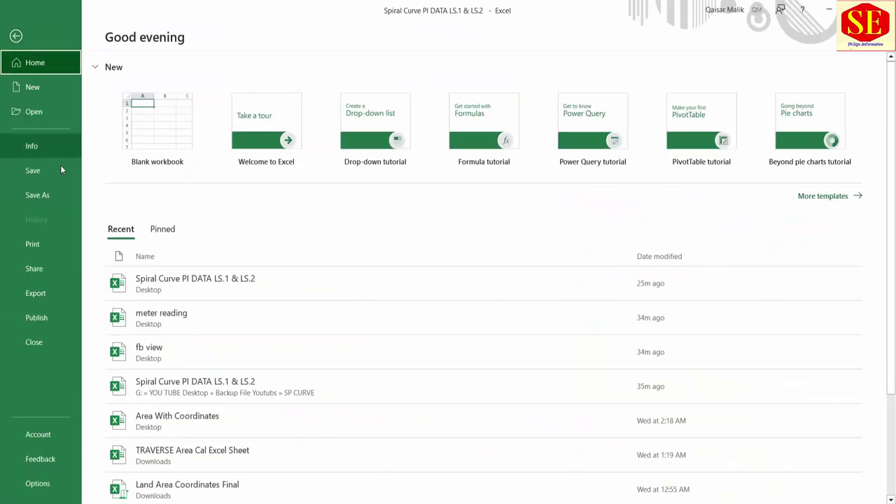
left_click(49, 194)
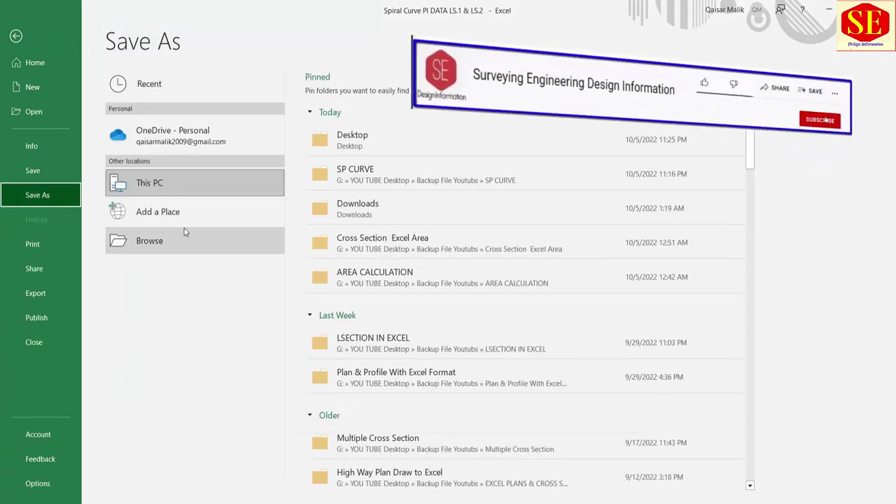
key("Escape")
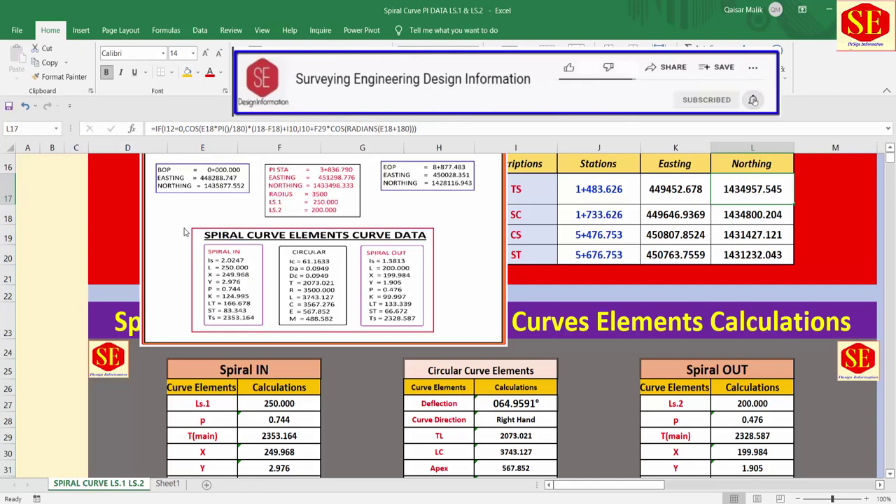
Move the Data input picture over Spiral OUT and check the Spiral IN Ls.1 and p formulas
scroll(374, 221, "down", 2)
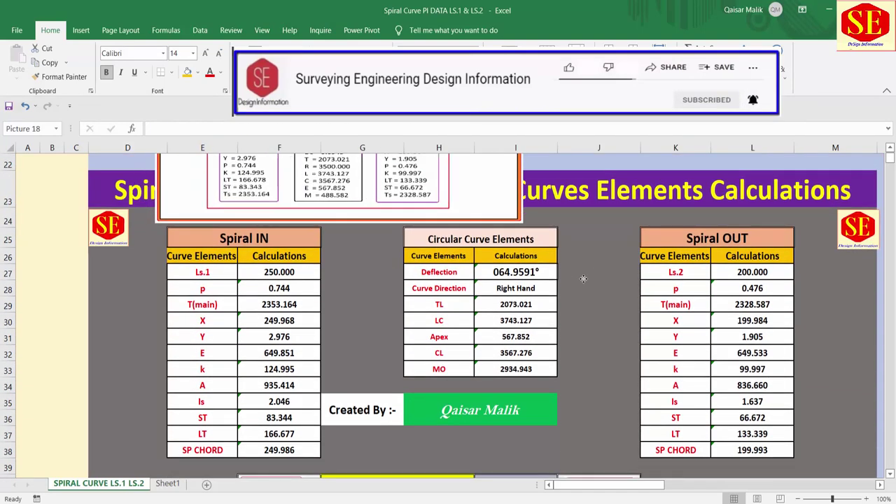
left_click_drag(374, 221, 605, 441)
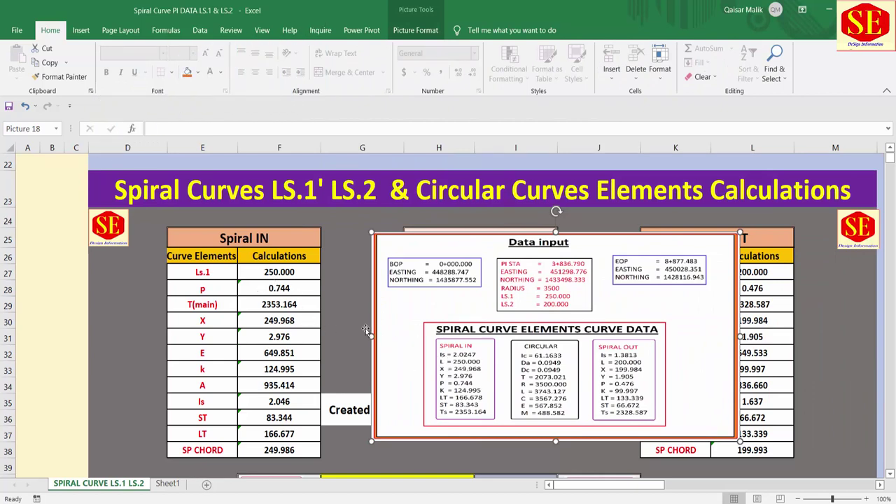
left_click(200, 273)
left_click(270, 276)
left_click(231, 289)
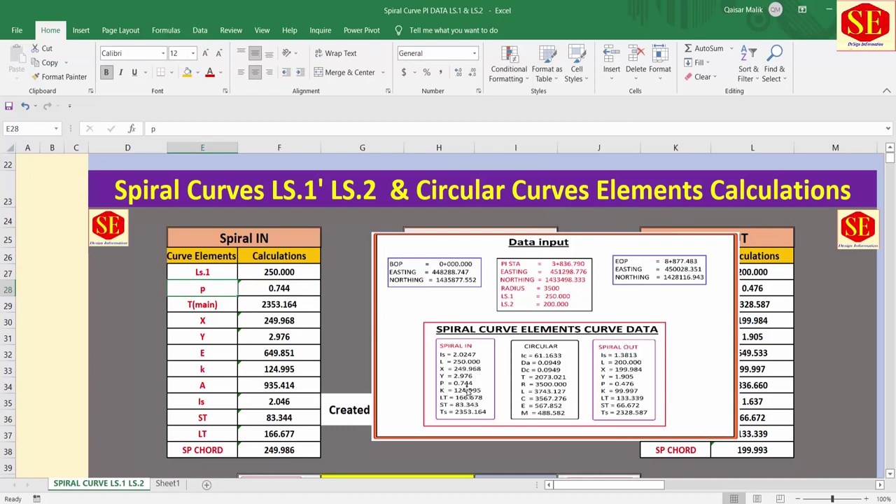
left_click(302, 290)
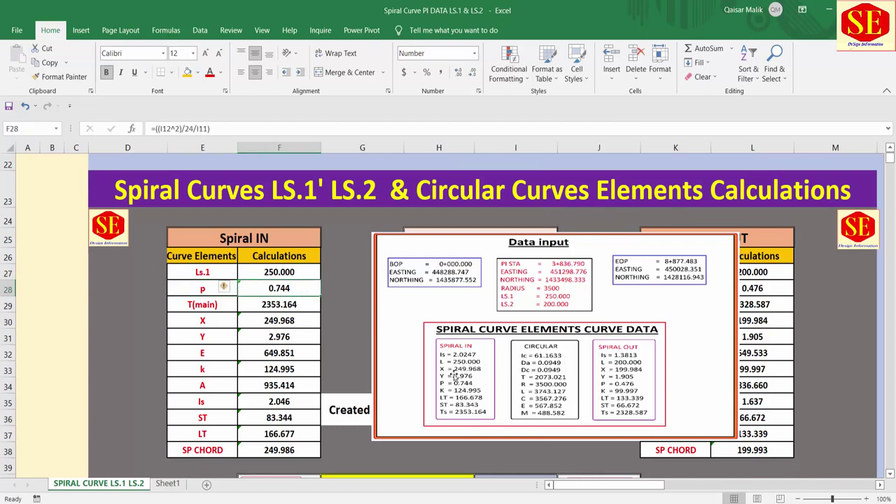
Check the Spiral IN T(main), Y and E formulas, then move the picture over Spiral IN
left_click(206, 303)
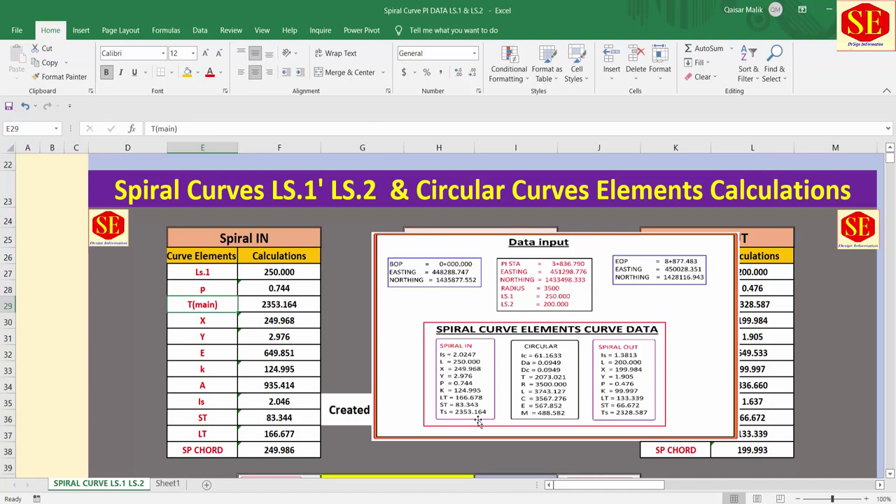
left_click(303, 304)
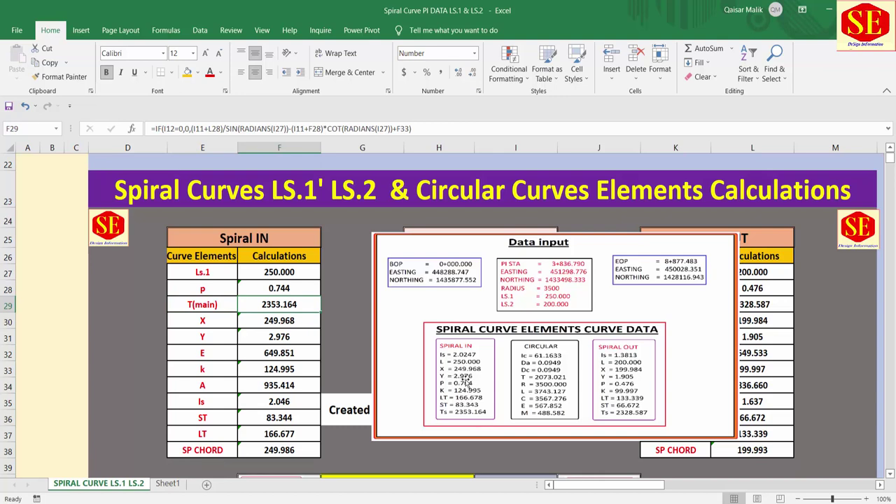
left_click(281, 335)
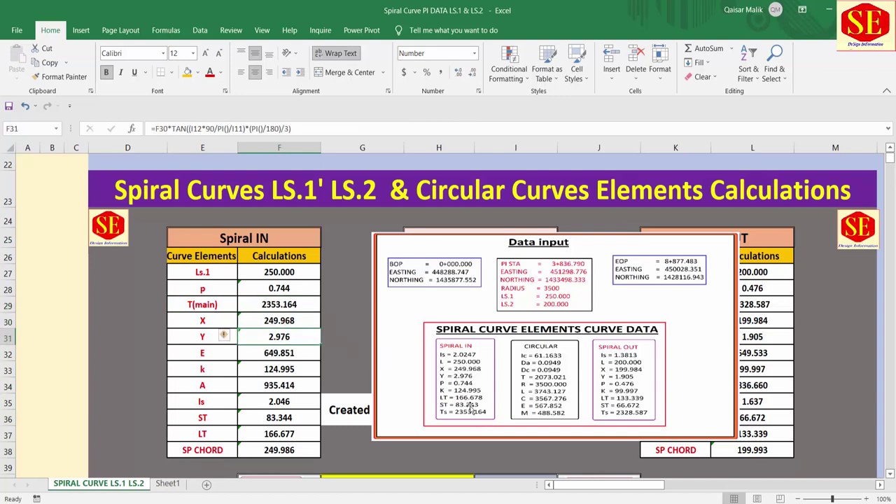
left_click(280, 353)
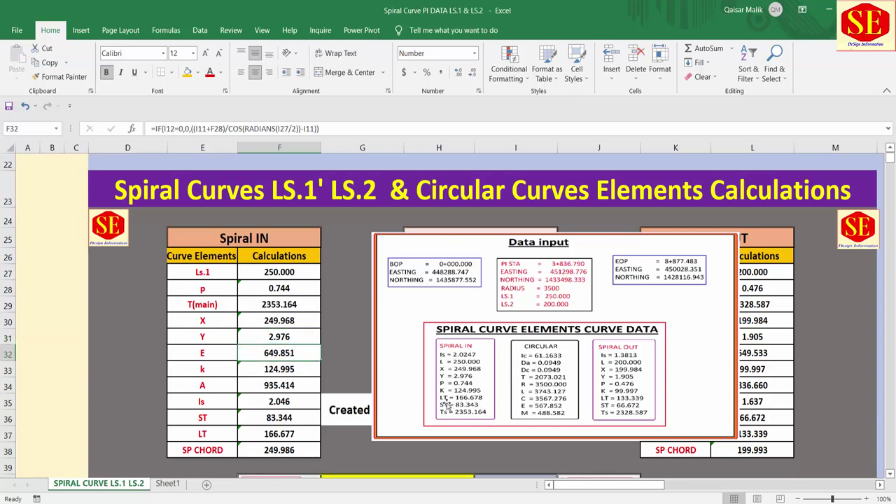
left_click(205, 383)
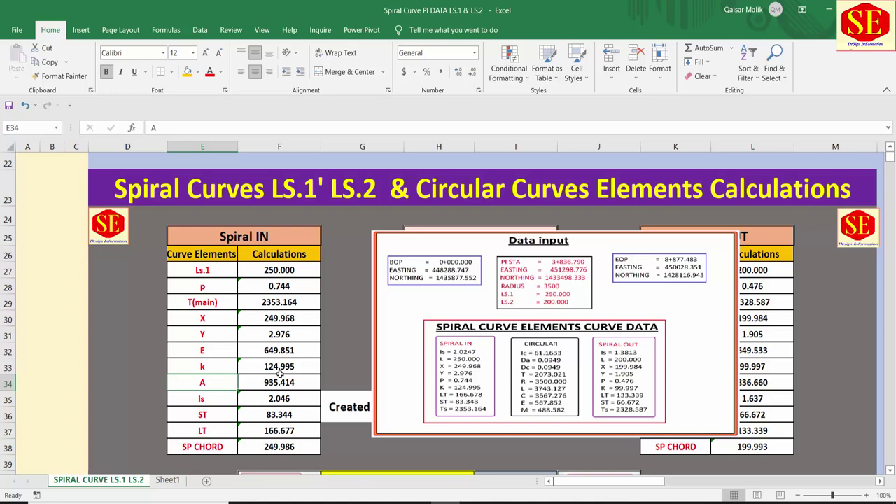
mouse_move(443, 256)
left_mouse_down()
mouse_move(166, 257)
mouse_move(135, 247)
left_mouse_up()
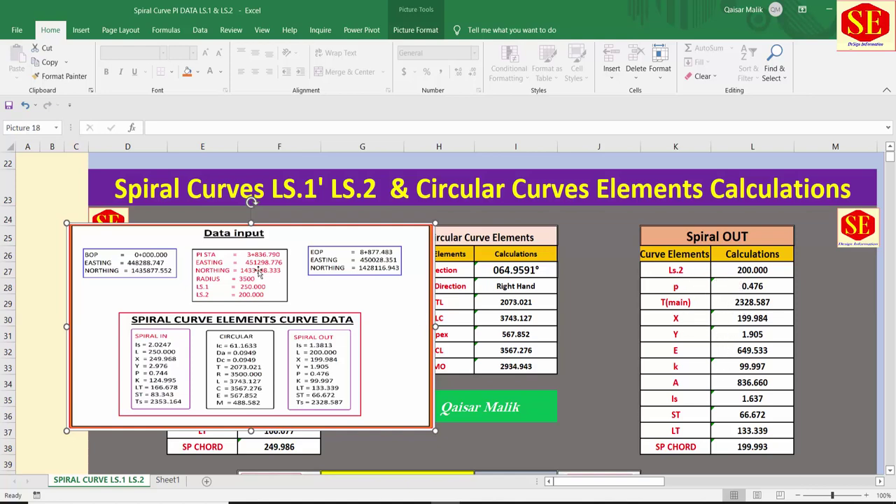
Push the Data input picture against the sheet's right edge
left_click_drag(139, 274, 316, 230)
left_click_drag(354, 254, 846, 192)
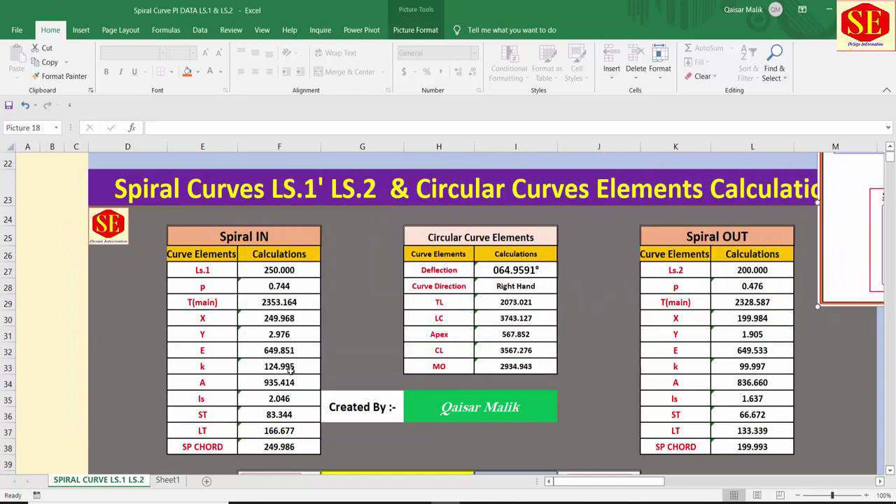
scroll(363, 319, "up", 1)
scroll(363, 319, "down", 1)
View the A formula in F34 unchanged and scroll down to the interval and offset inputs
double_click(284, 384)
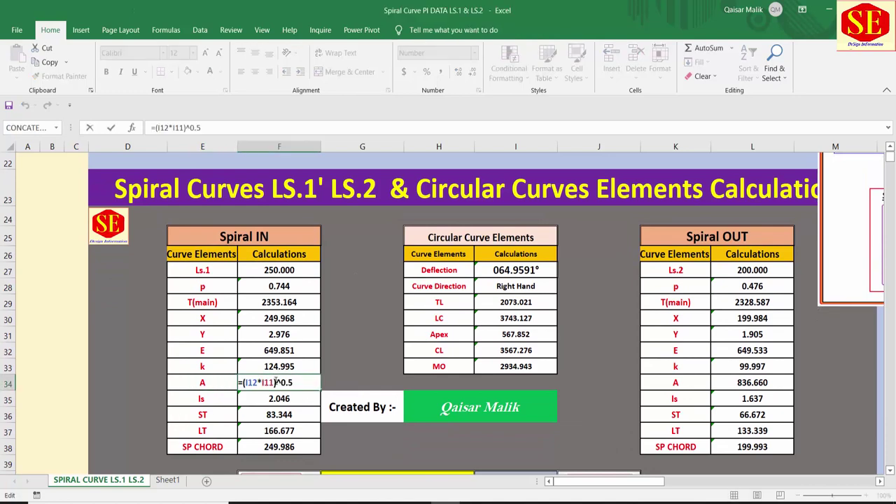
key("Escape")
scroll(420, 323, "down", 1)
scroll(420, 322, "down", 1)
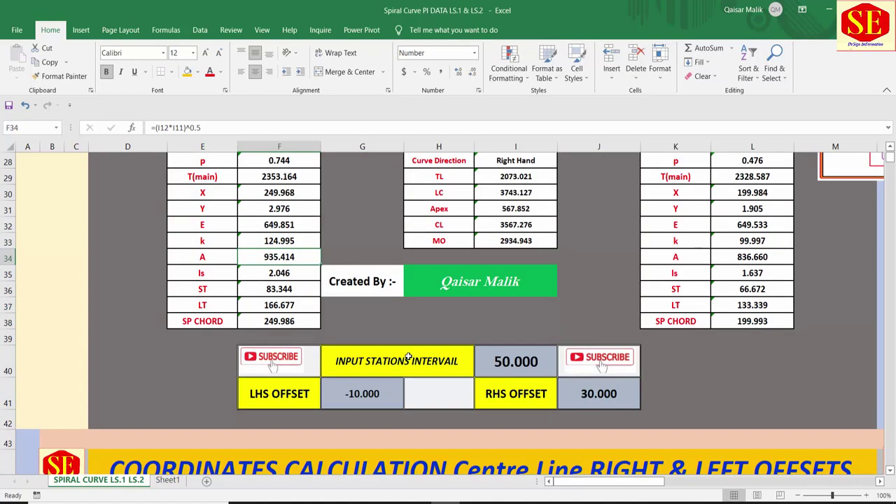
scroll(436, 313, "down", 1)
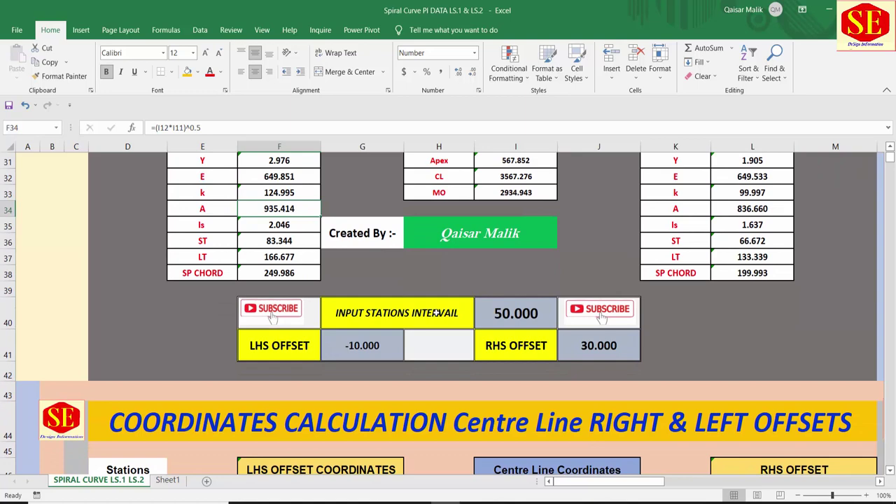
scroll(470, 260, "down", 1)
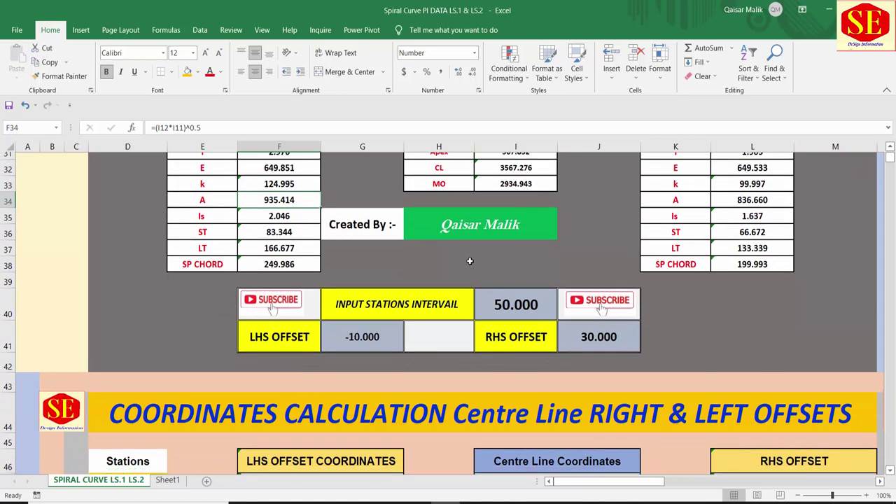
Enter 0 as the station interval (I40), LHS offset (G41) and RHS offset (J41)
left_click(504, 266)
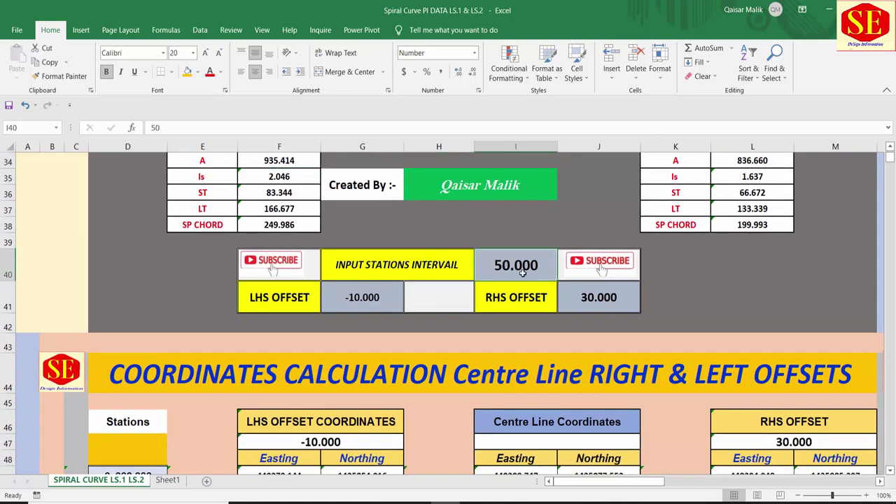
type("0")
key("Return")
left_click(366, 297)
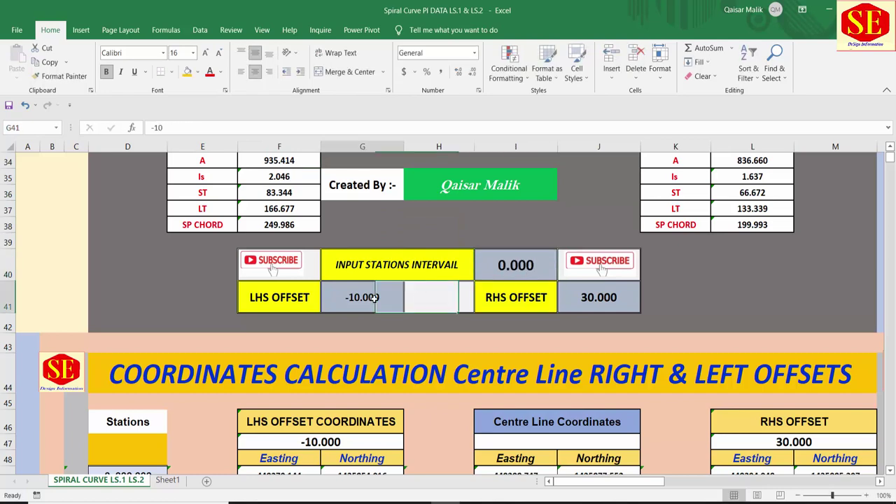
type("0")
key("Return")
left_click(599, 290)
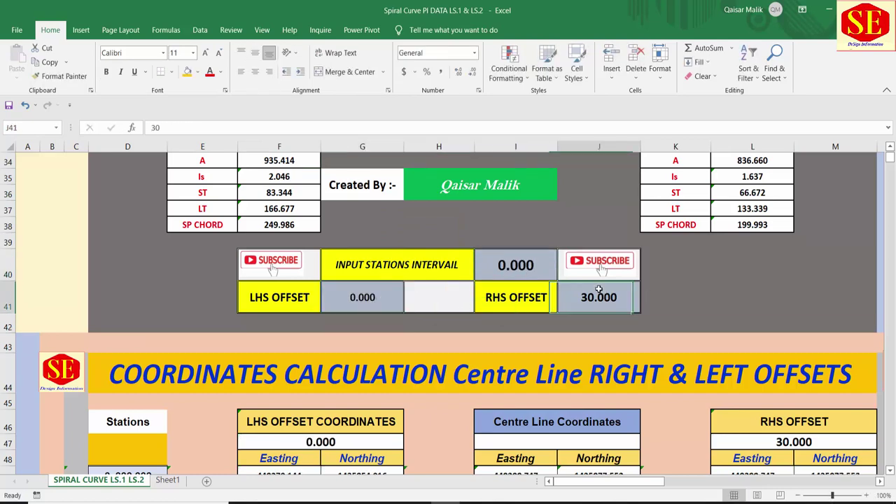
type("30")
key("Return")
scroll(548, 301, "down", 3)
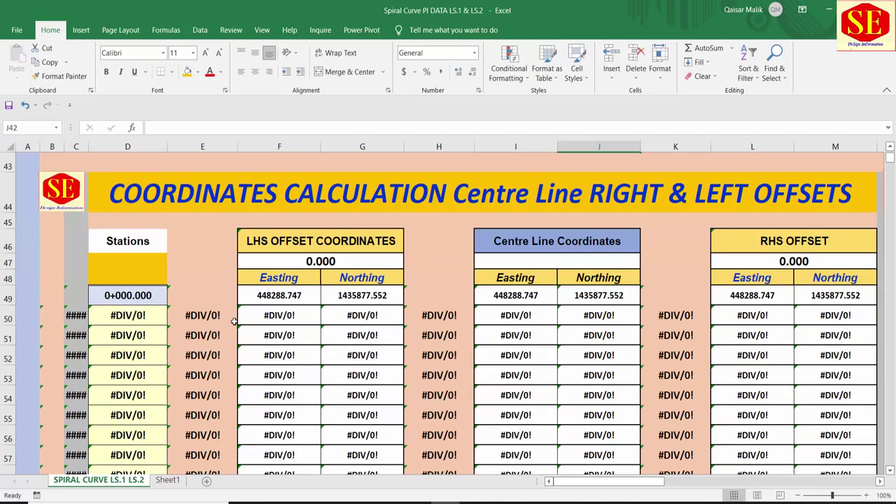
scroll(324, 319, "up", 3)
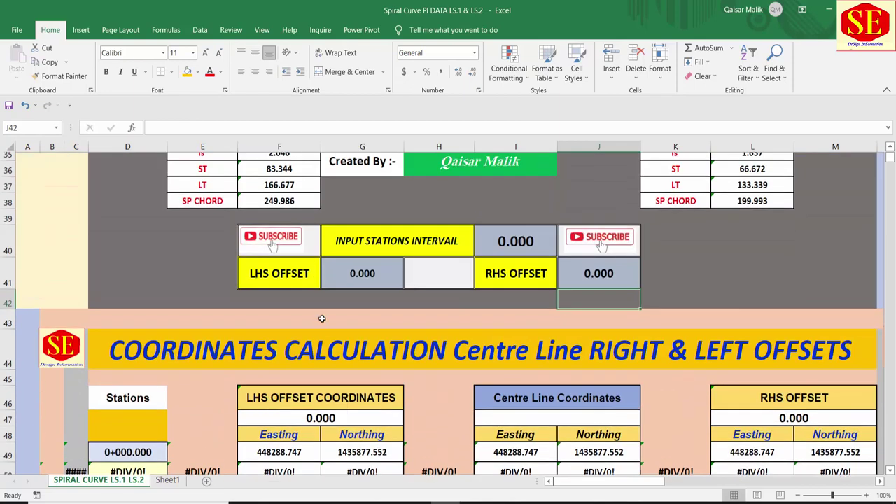
left_click(523, 264)
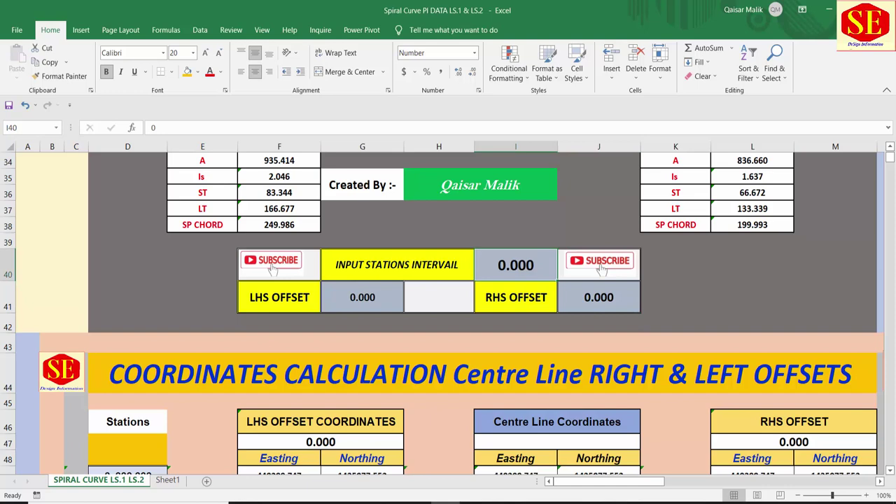
Try station intervals of 1 and 2, checking the station table after each
type("1")
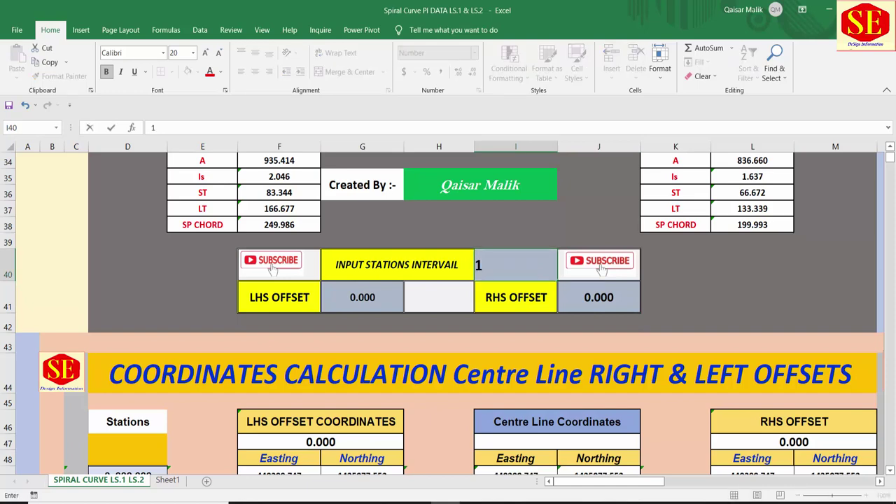
key("Return")
scroll(448, 315, "down", 2)
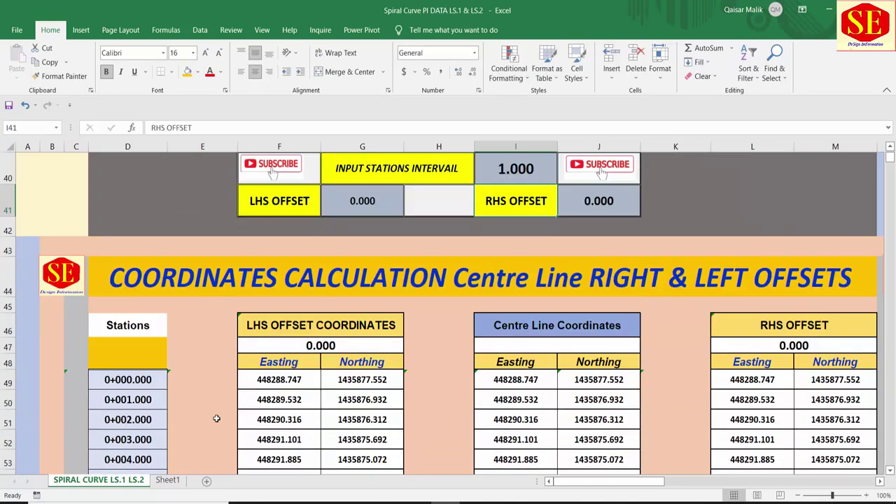
scroll(217, 419, "down", 1)
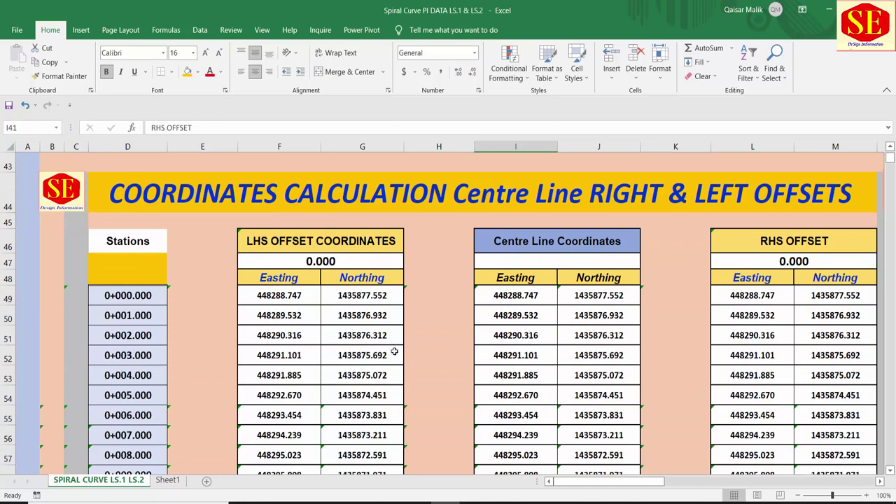
scroll(395, 352, "up", 4)
left_click(512, 310)
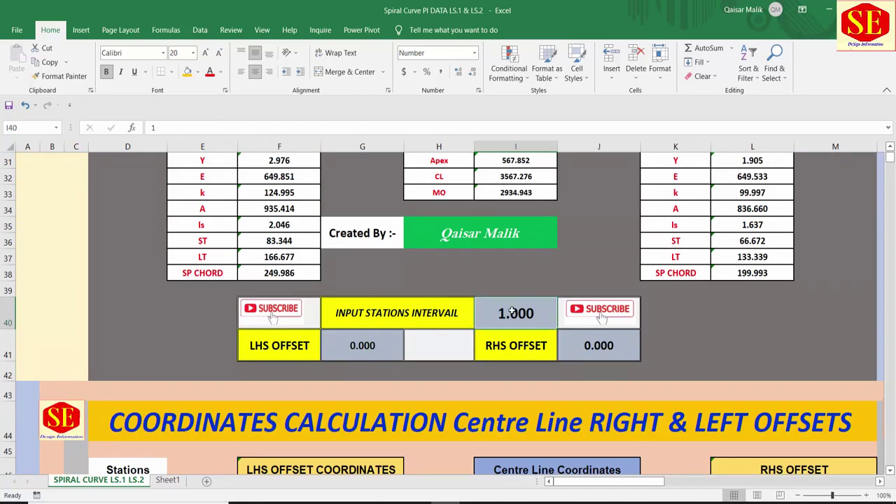
type("2")
key("Return")
scroll(512, 310, "down", 3)
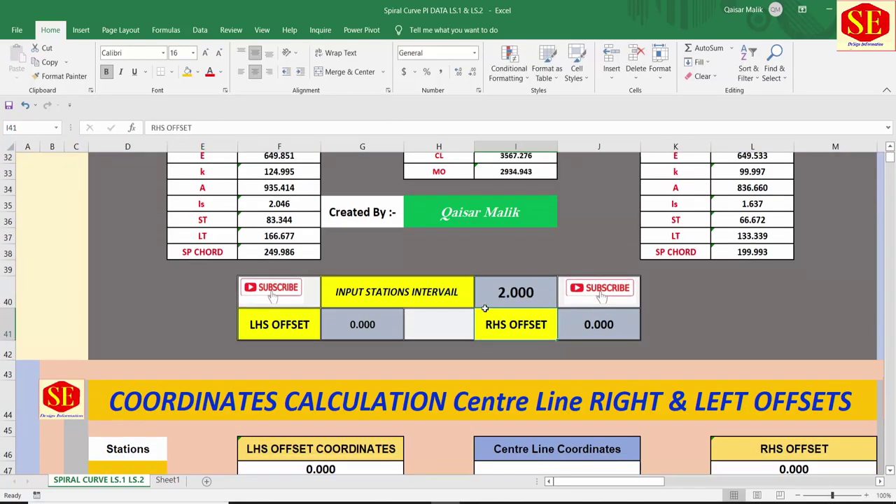
scroll(530, 417, "up", 1)
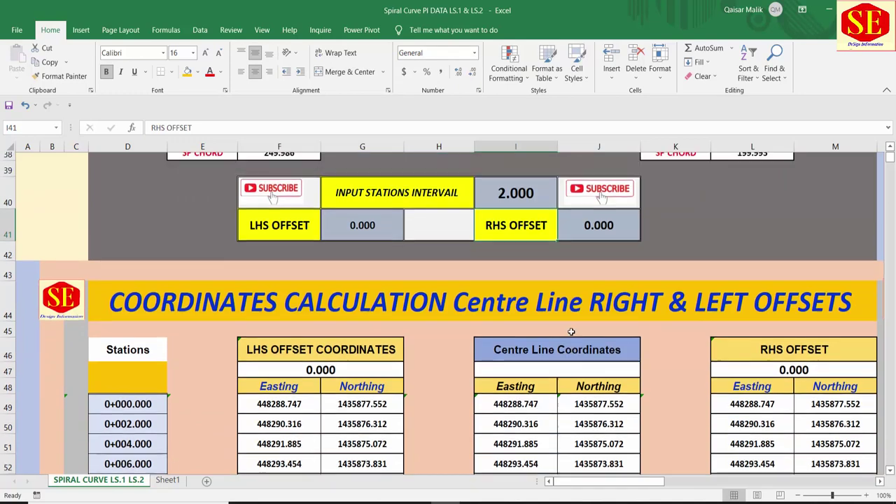
Try station intervals of 5 and 10, then settle on 25
left_click(509, 207)
type("5")
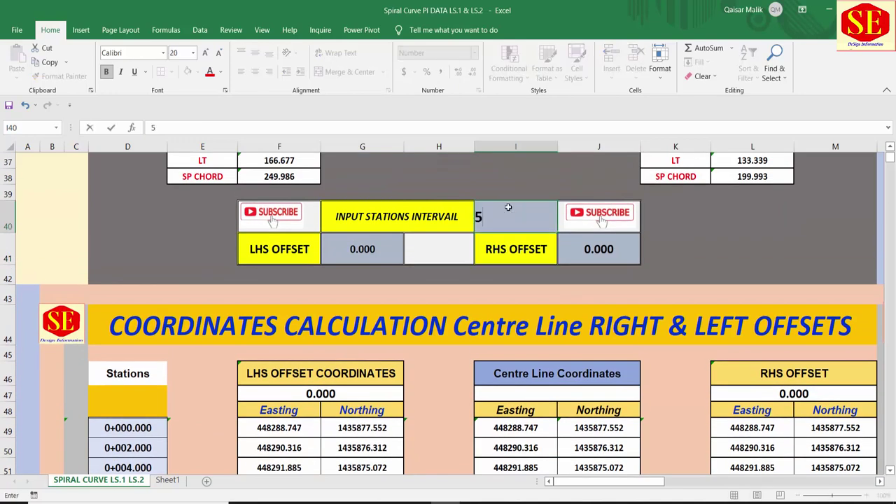
key("Return")
left_click(489, 212)
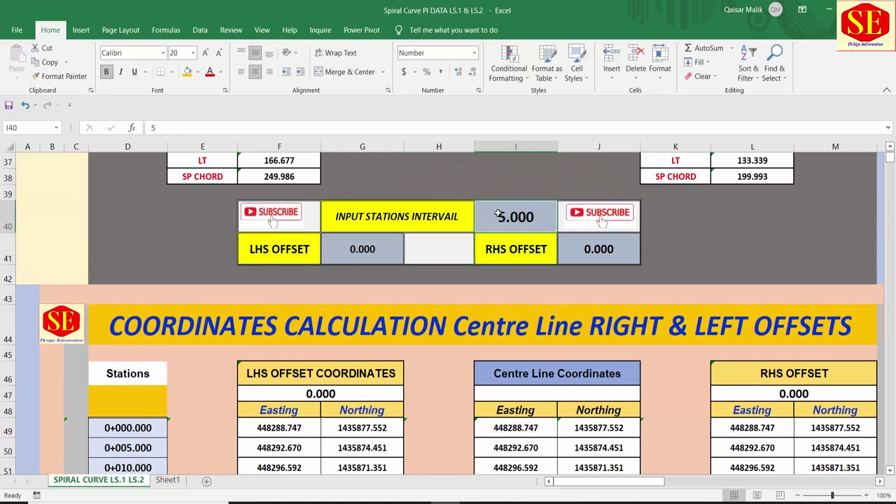
type("10")
key("Return")
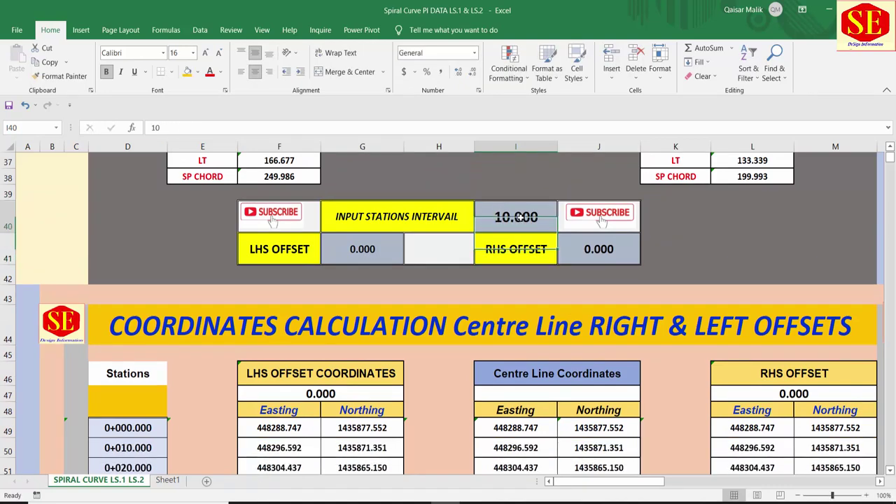
type("25")
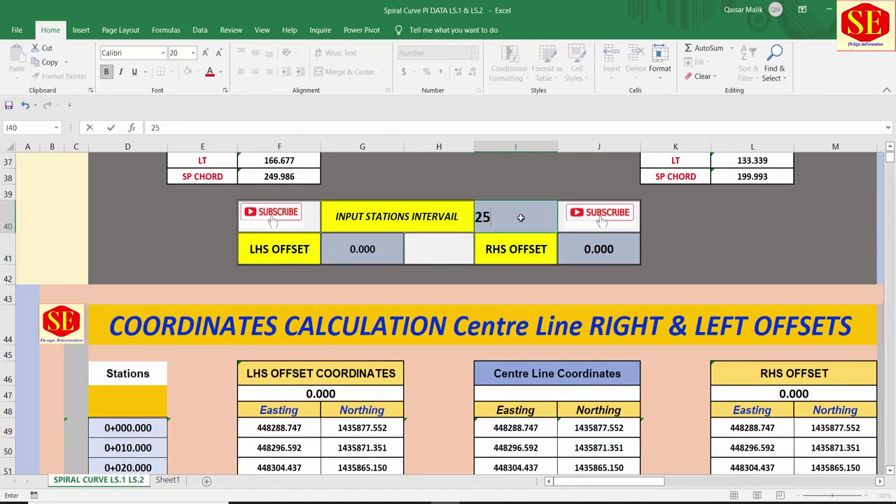
key("Return")
scroll(540, 375, "down", 2)
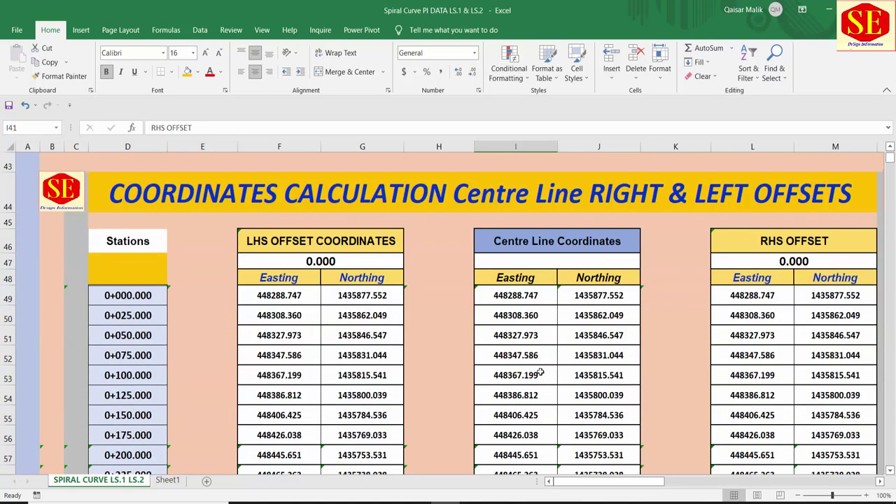
Set the left offset in G41 to -5
scroll(515, 276, "up", 1)
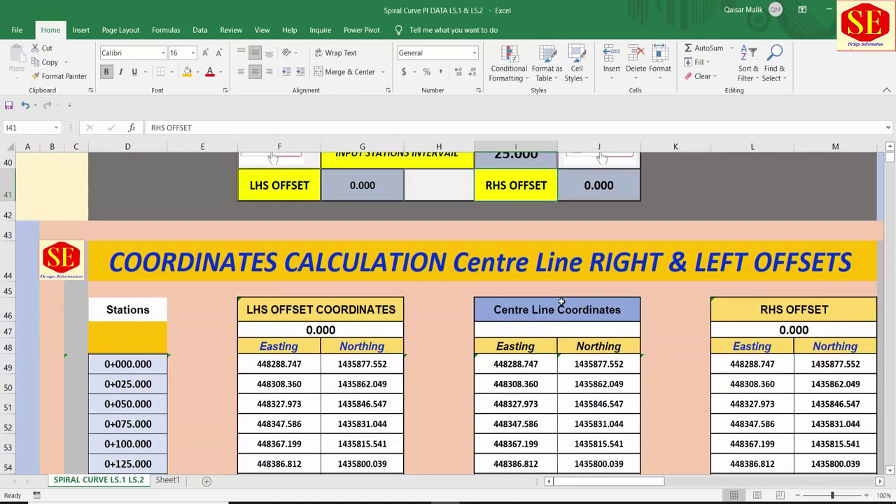
scroll(516, 275, "up", 2)
left_click(388, 297)
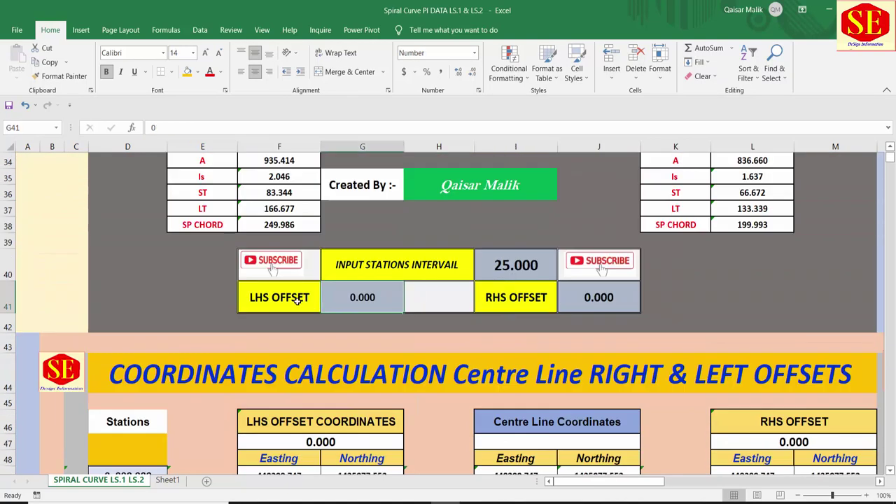
scroll(329, 305, "down", 1)
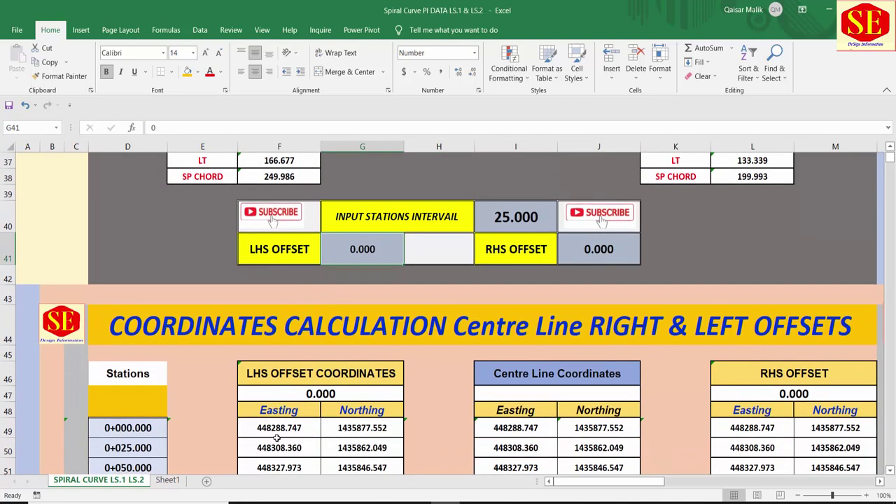
left_click(581, 250)
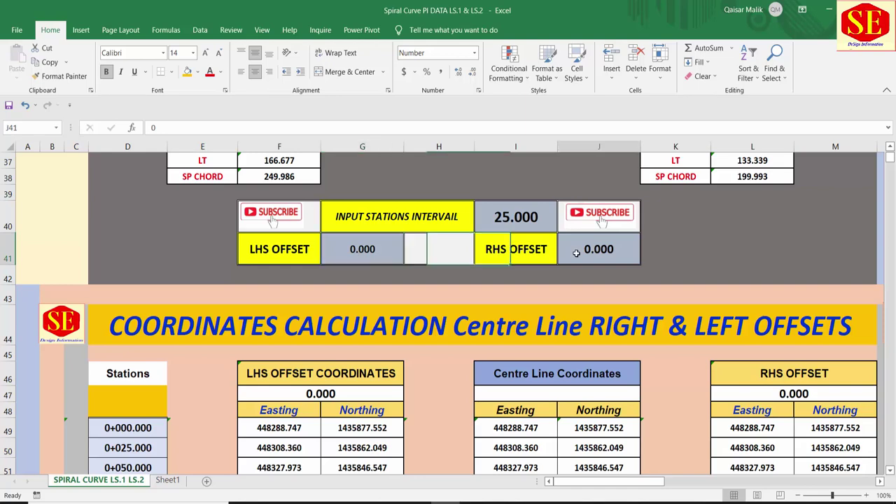
left_click(384, 260)
scroll(534, 391, "down", 1)
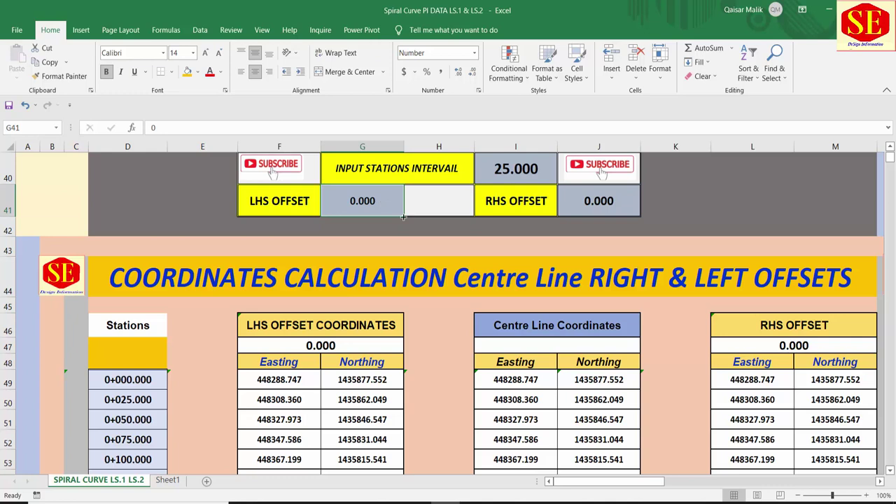
type("-5")
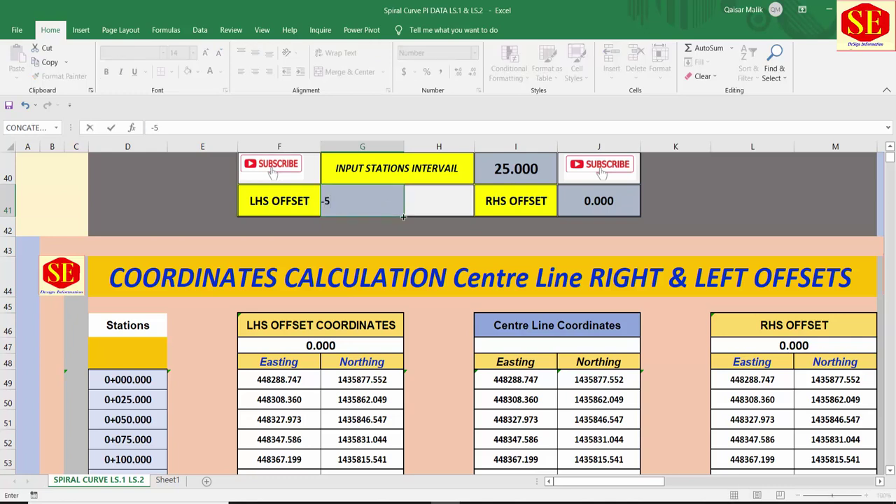
key("Return")
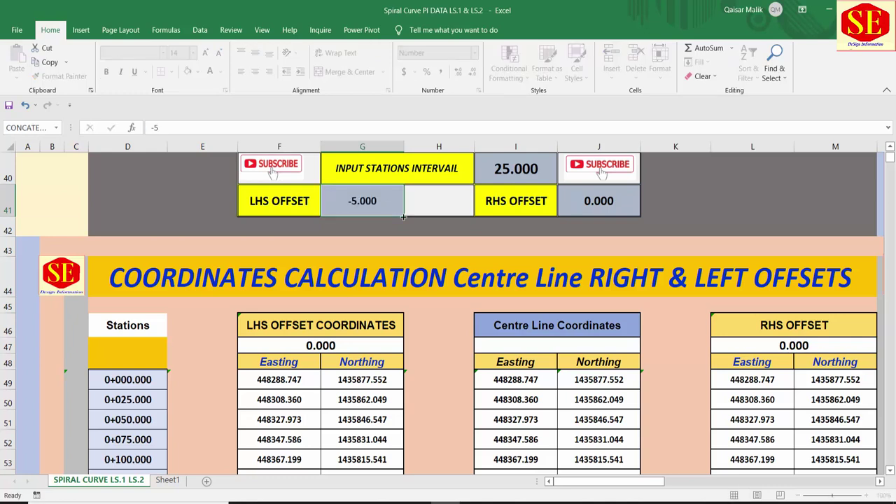
Set the right offset in J41 to 5 and review the recalculated offset tables
scroll(310, 306, "down", 1)
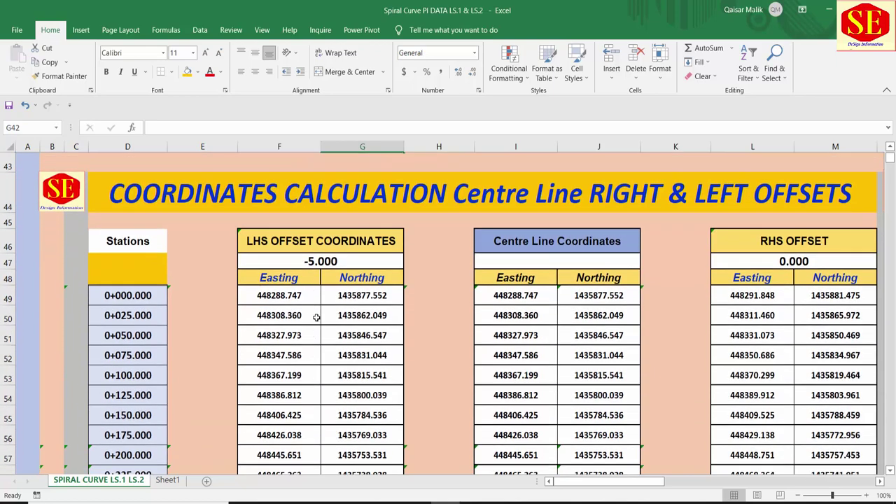
scroll(352, 384, "up", 3)
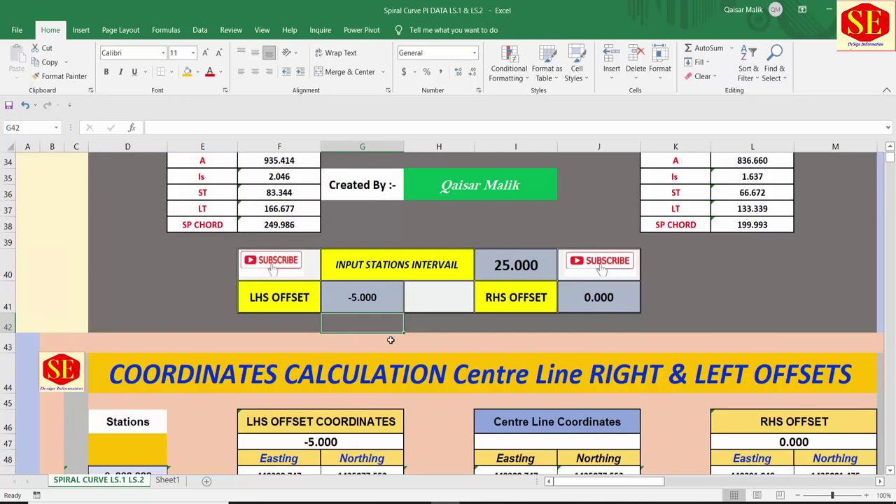
left_click(581, 297)
type("5")
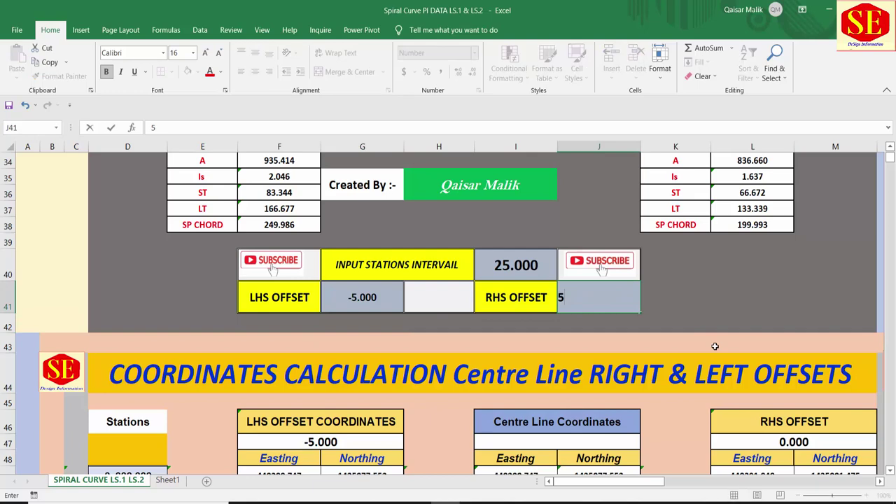
key("Return")
scroll(771, 355, "down", 4)
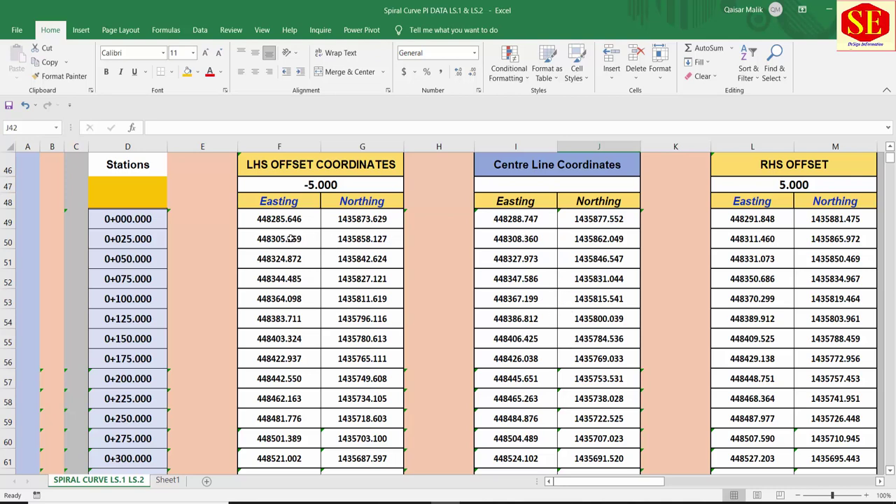
scroll(509, 332, "up", 3)
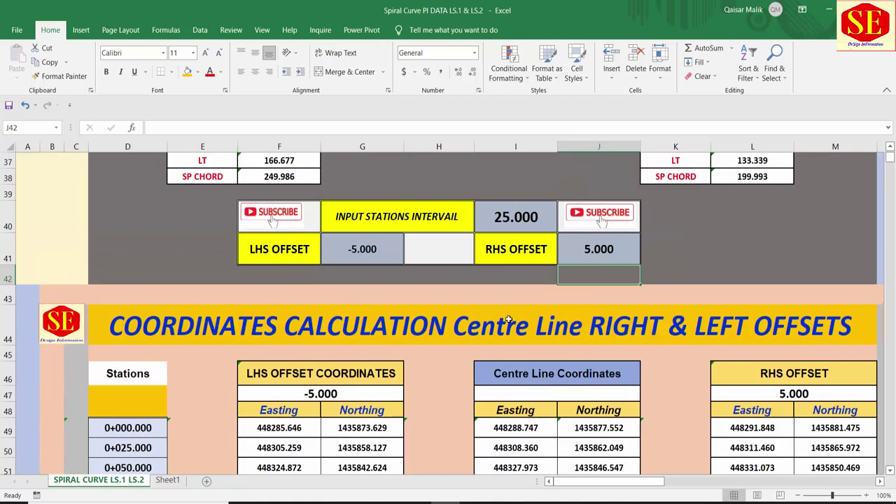
Try offsets of -10 on the left and 10 on the right
left_click(369, 246)
type("-10")
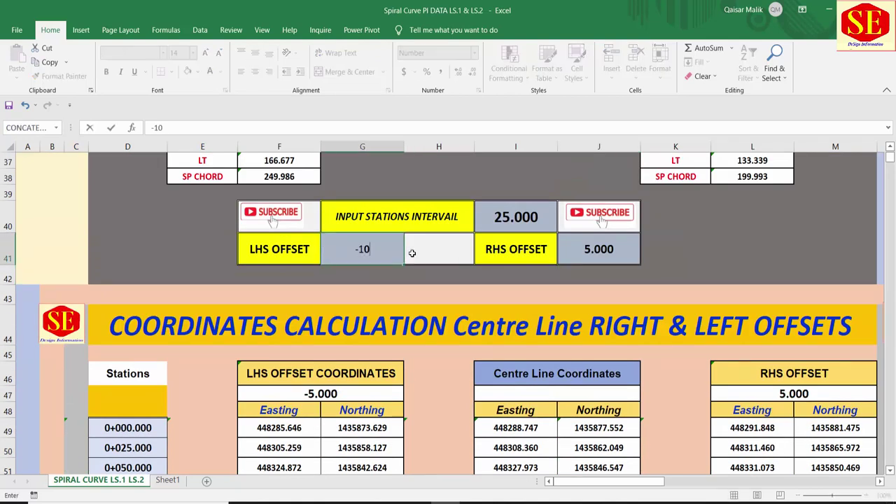
key("Return")
scroll(789, 392, "down", 1)
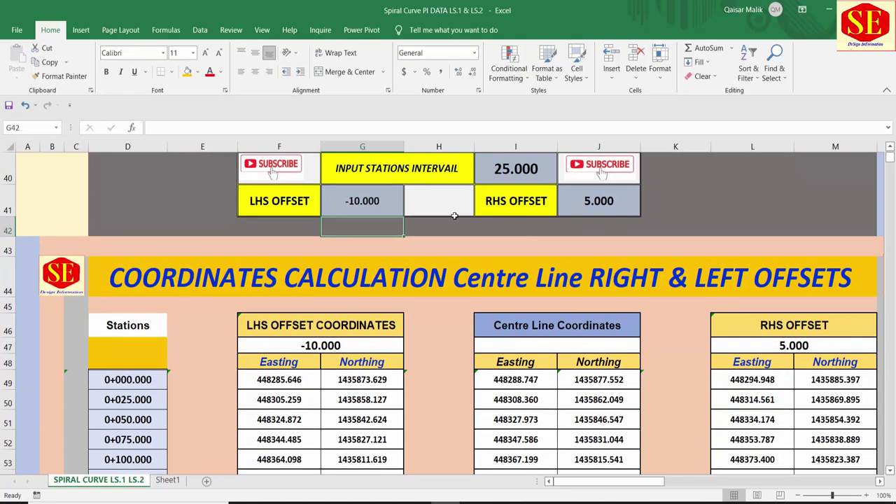
left_click(610, 201)
type("10")
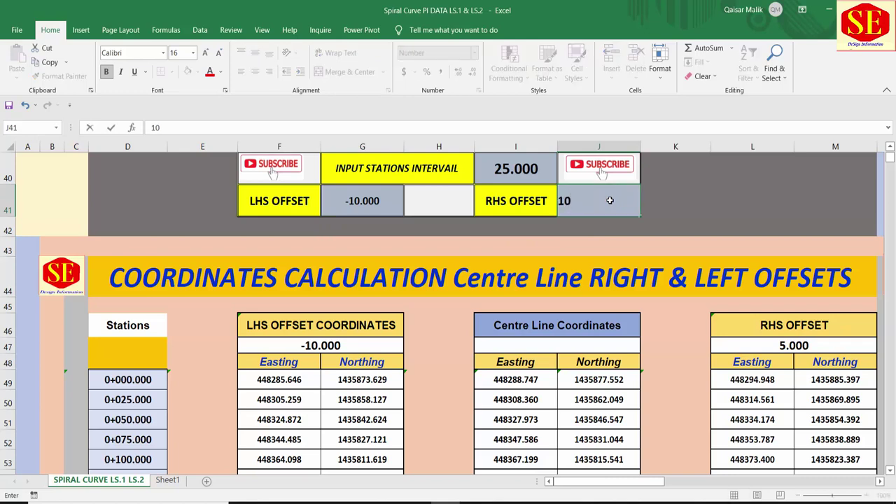
key("Return")
Change the offsets to -50 on the left and 50 on the right
left_click(364, 198)
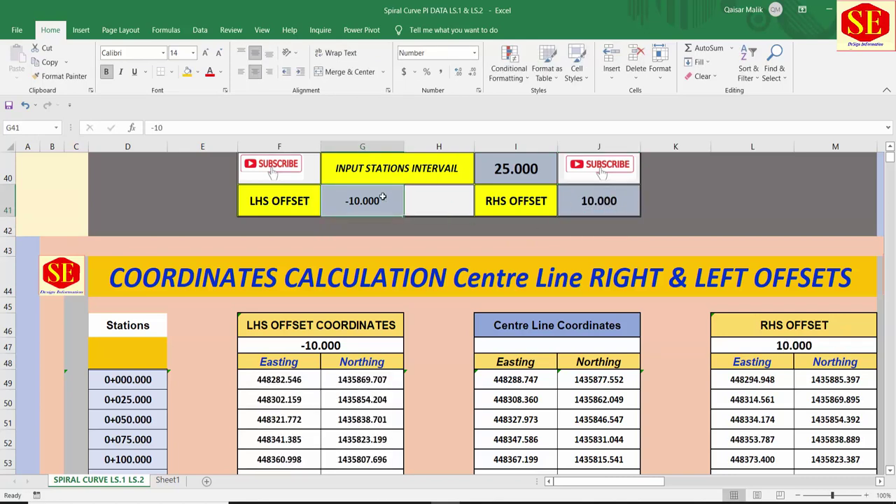
type("-50")
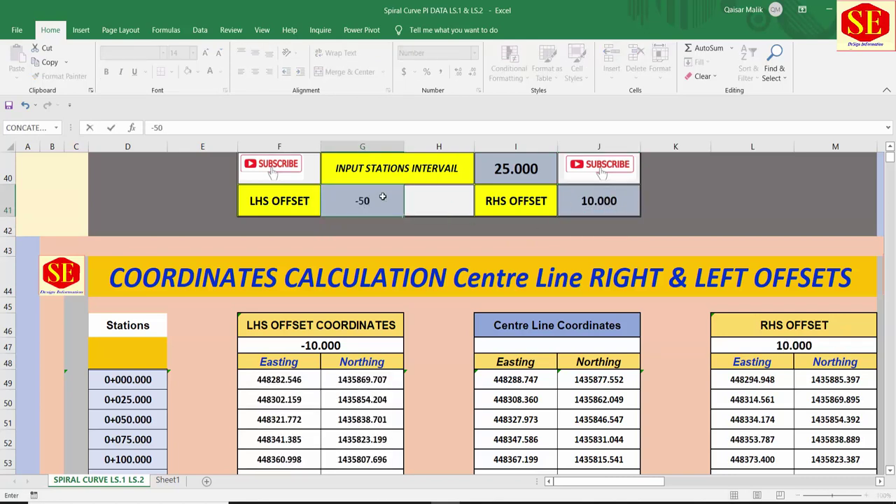
key("Return")
left_click(569, 202)
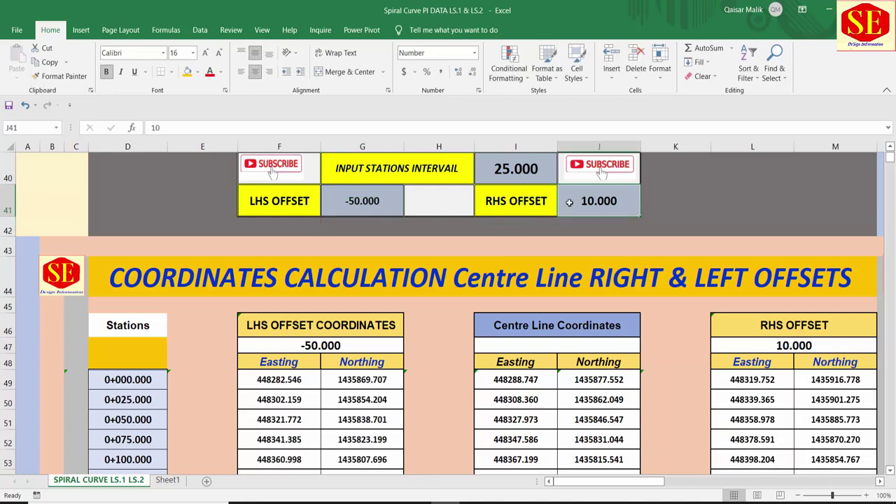
type("50")
key("Return")
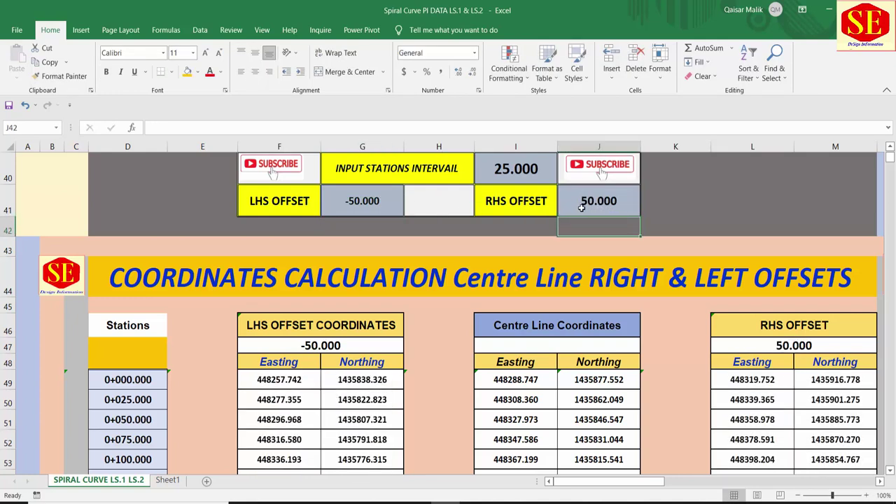
Edit the RHS offset from 50 down to 40 and review the tables
left_click(606, 195)
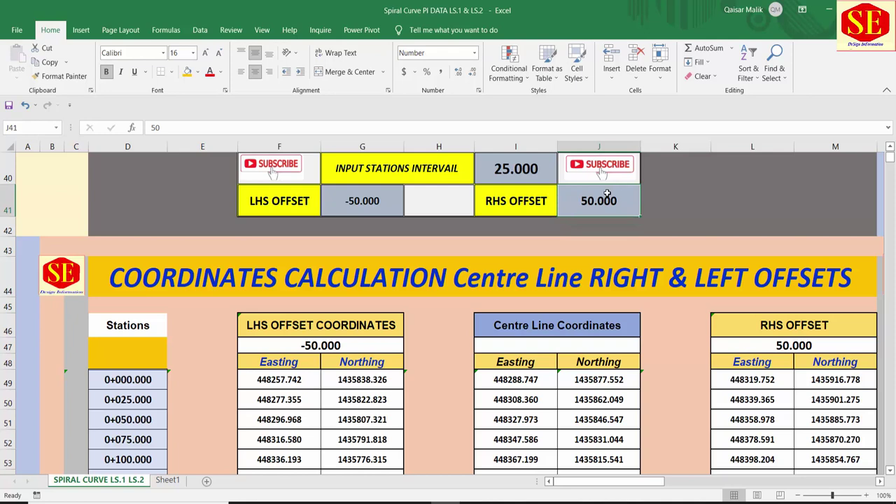
left_click(362, 196)
left_click(595, 201)
left_click(387, 197)
left_click(590, 202)
key("F2")
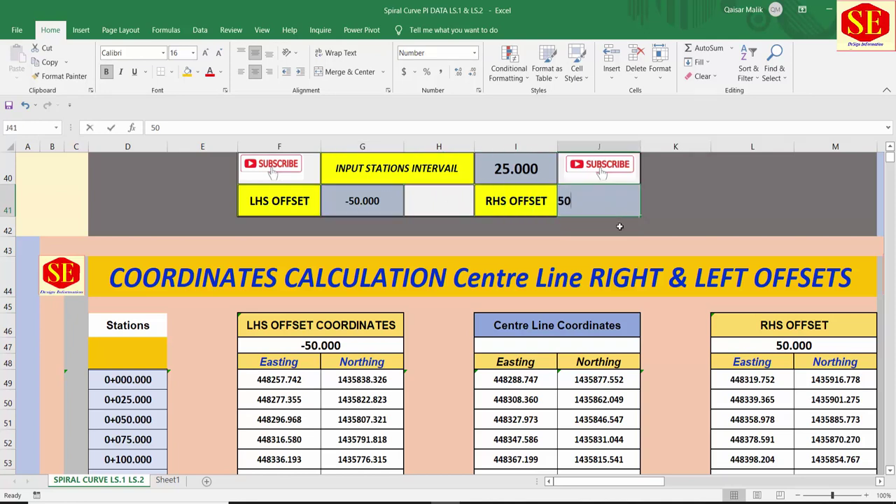
key("BackSpace")
key("BackSpace")
type("40")
key("ctrl+Return")
left_click(620, 227)
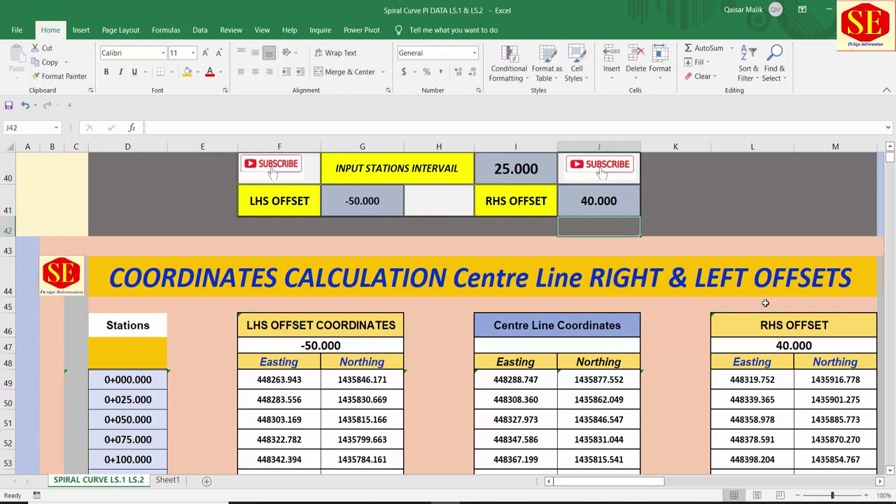
scroll(693, 290, "down", 2)
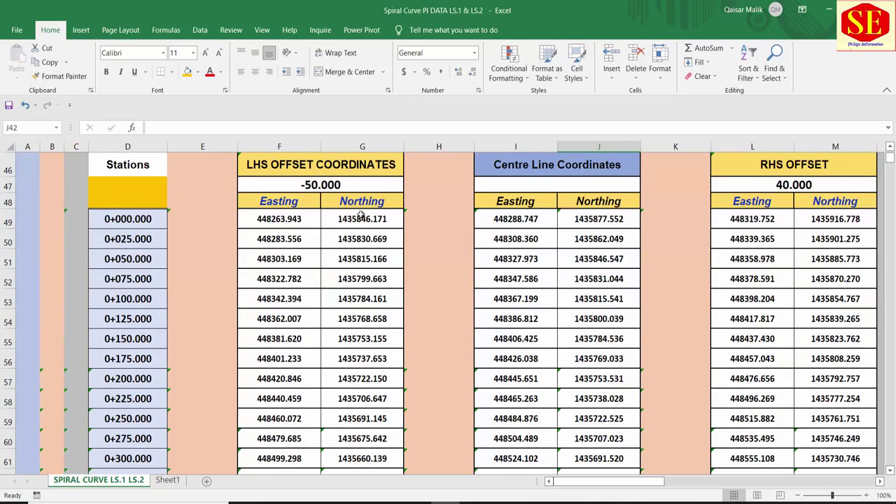
left_click(114, 223)
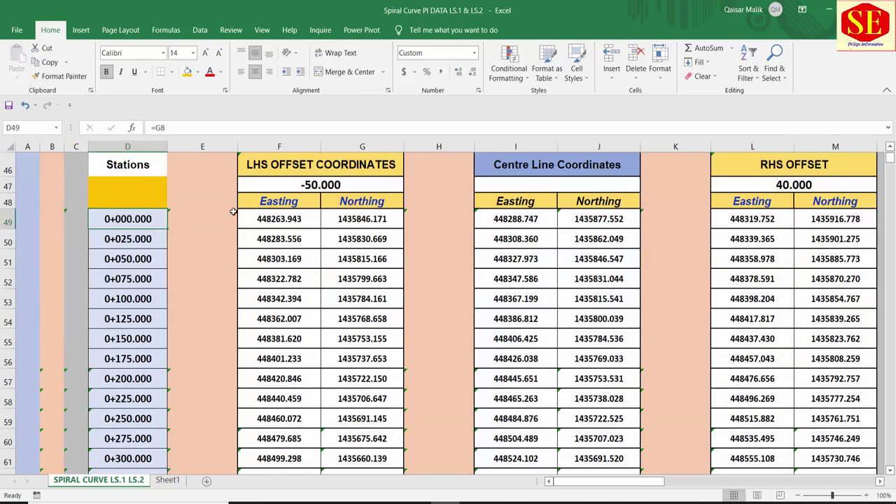
left_click_drag(280, 226, 335, 218)
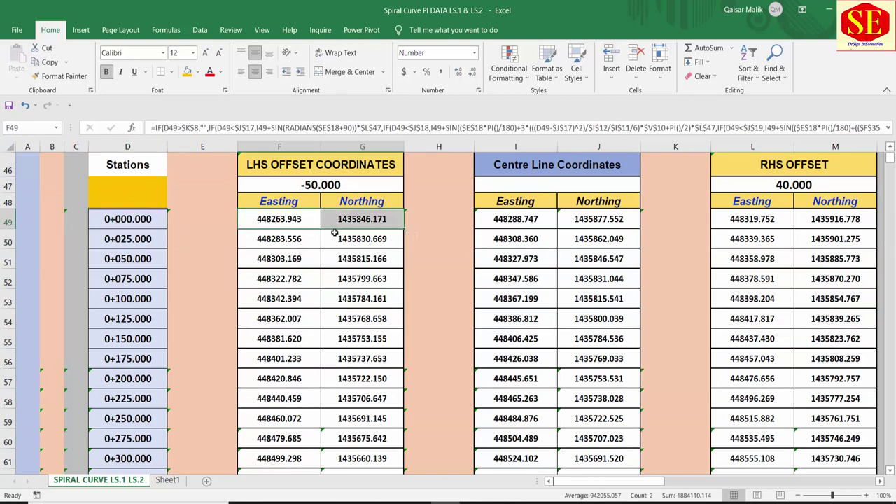
left_click(502, 226)
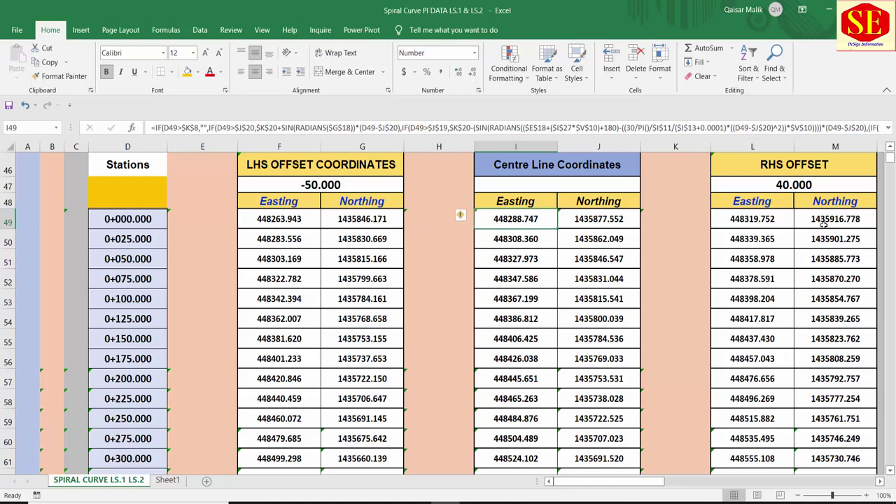
left_click_drag(777, 219, 796, 223)
scroll(175, 260, "down", 3)
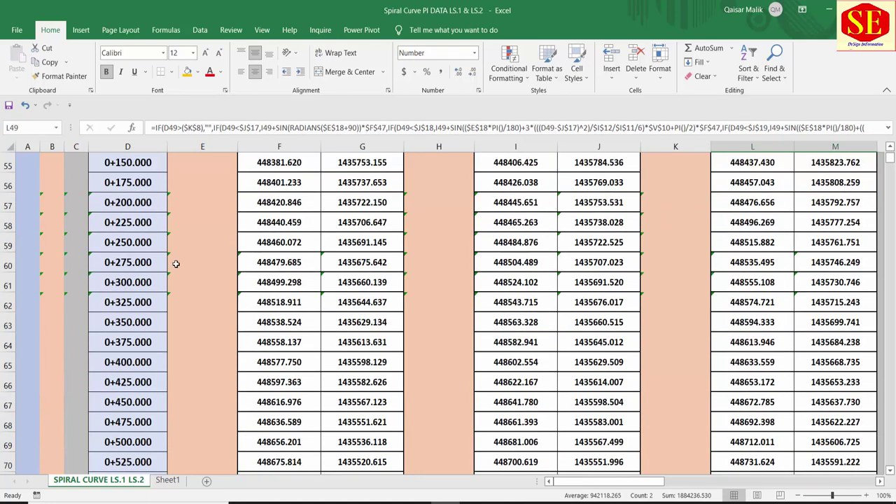
scroll(176, 260, "down", 4)
scroll(175, 259, "down", 3)
scroll(175, 259, "down", 4)
scroll(175, 259, "down", 5)
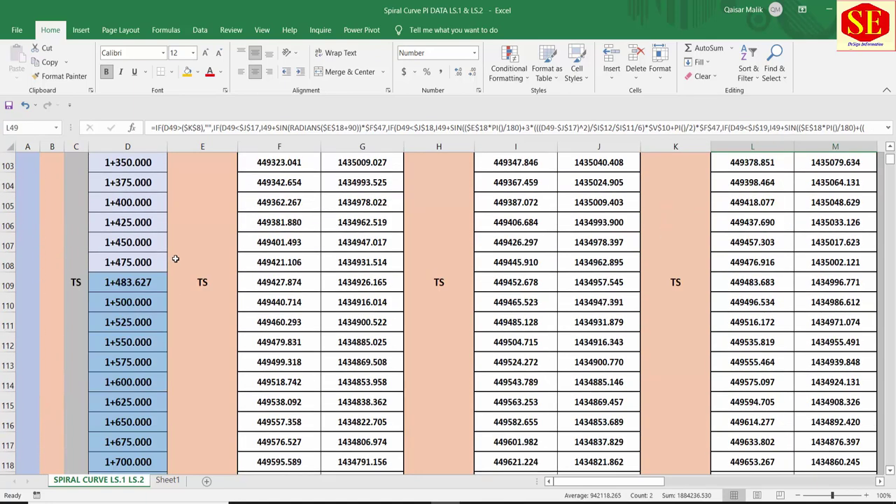
scroll(181, 240, "up", 6)
scroll(211, 280, "up", 6)
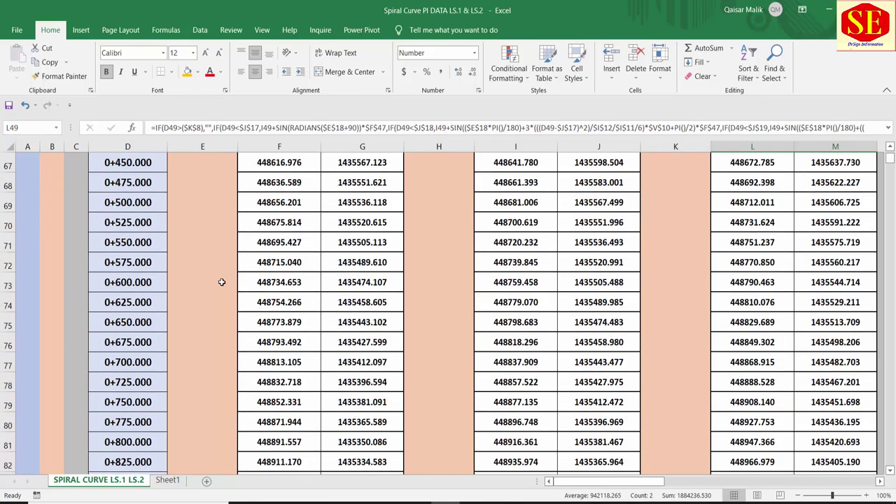
scroll(210, 280, "up", 7)
scroll(214, 262, "down", 4)
scroll(214, 262, "down", 7)
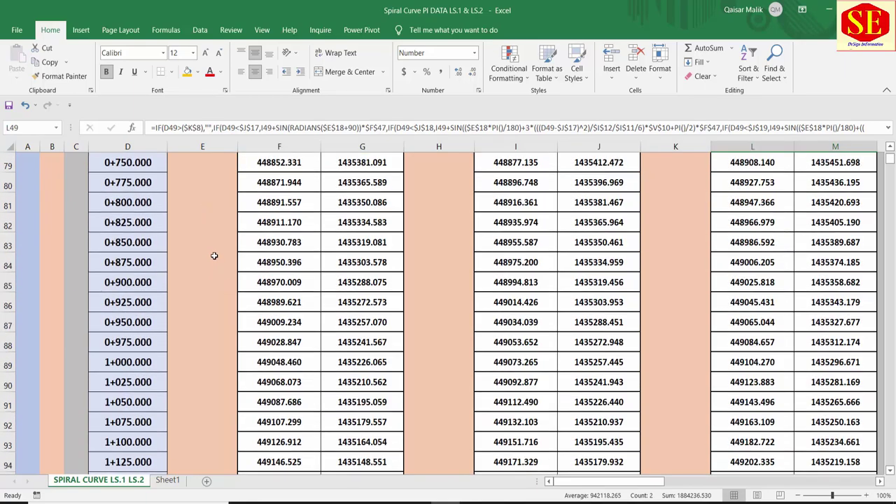
scroll(214, 259, "down", 4)
scroll(216, 251, "down", 3)
scroll(215, 250, "down", 2)
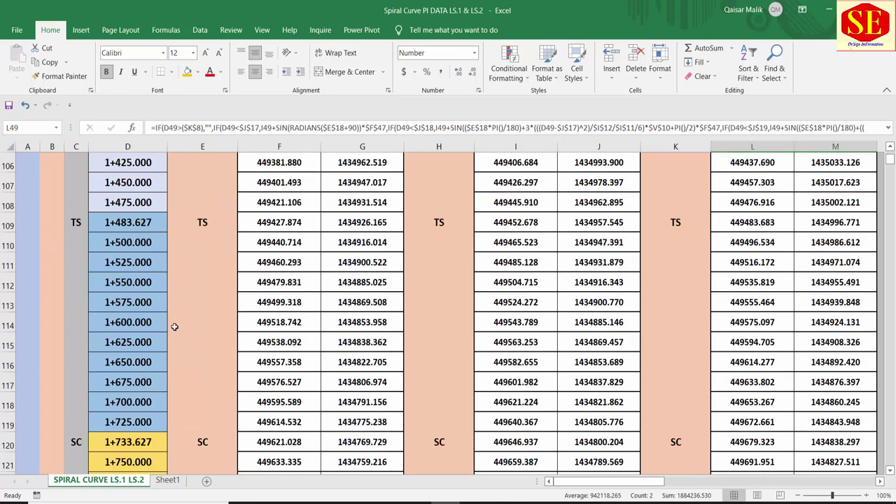
scroll(203, 228, "down", 1)
scroll(202, 304, "down", 2)
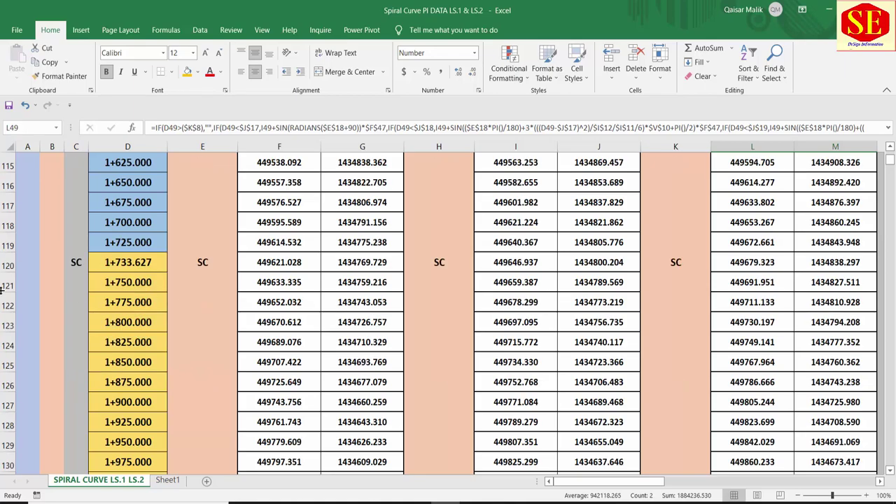
scroll(130, 261, "down", 1)
scroll(131, 261, "down", 1)
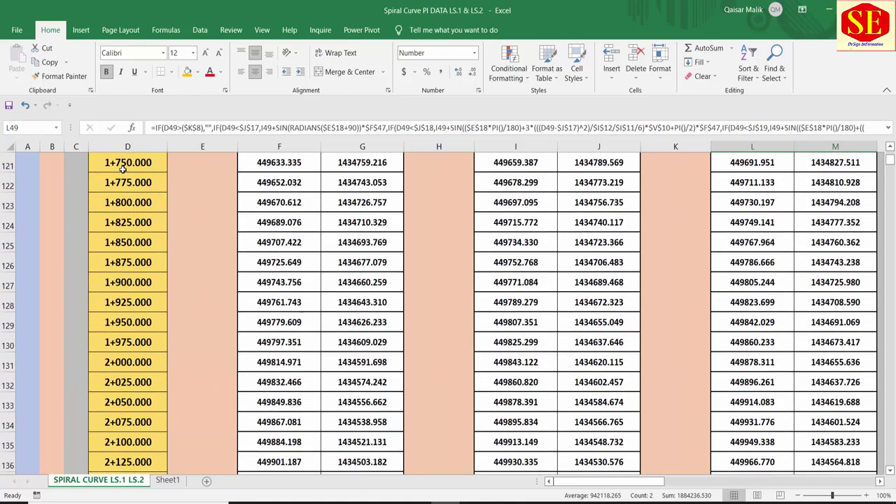
scroll(638, 306, "down", 1)
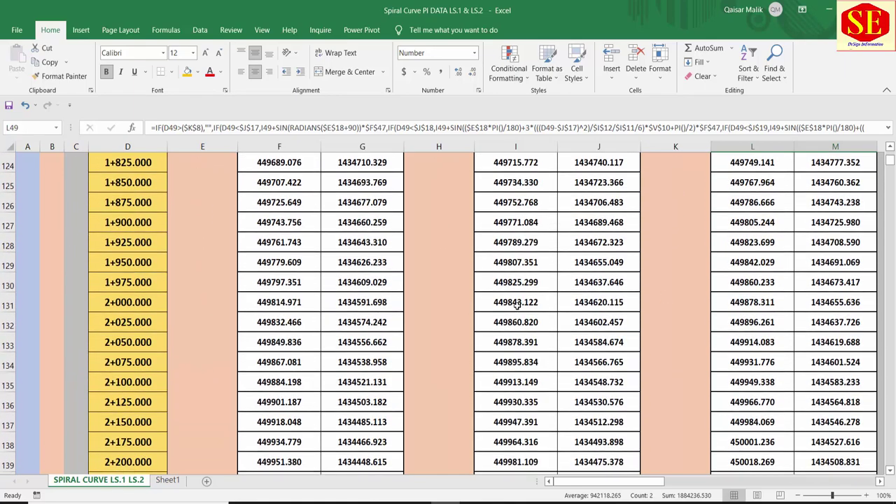
scroll(516, 306, "down", 6)
scroll(516, 306, "down", 4)
scroll(516, 306, "down", 6)
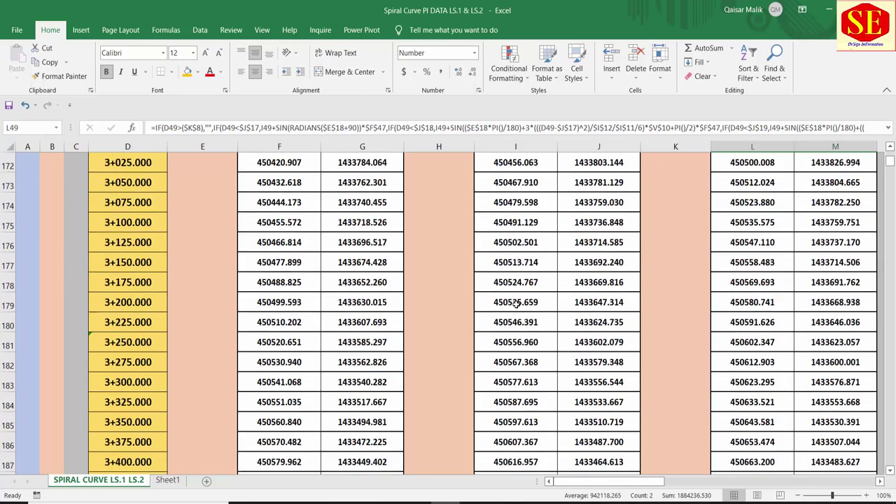
scroll(516, 306, "down", 5)
scroll(516, 306, "down", 4)
scroll(516, 306, "down", 4)
scroll(516, 306, "down", 5)
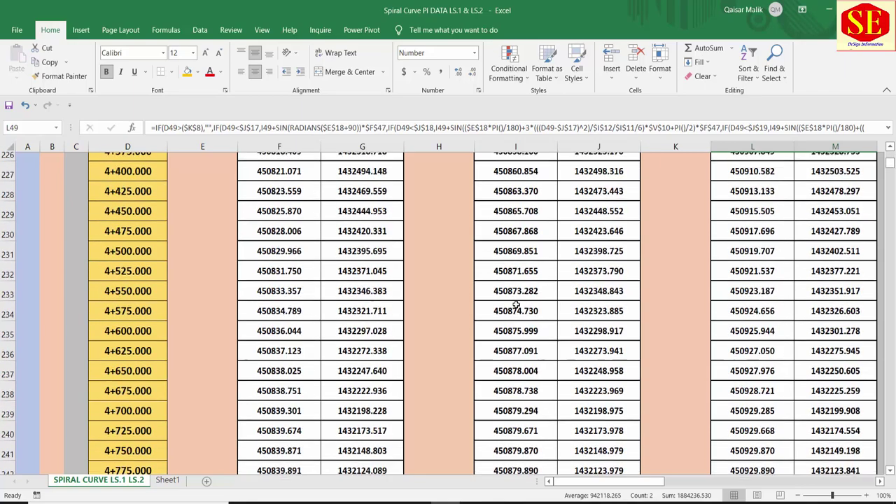
scroll(516, 306, "down", 10)
scroll(516, 306, "down", 3)
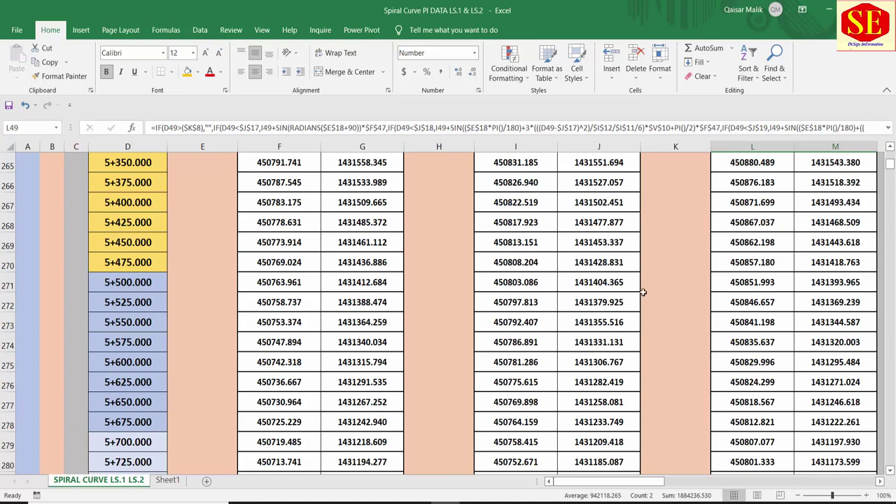
scroll(389, 300, "down", 3)
scroll(389, 300, "down", 3)
scroll(389, 300, "down", 5)
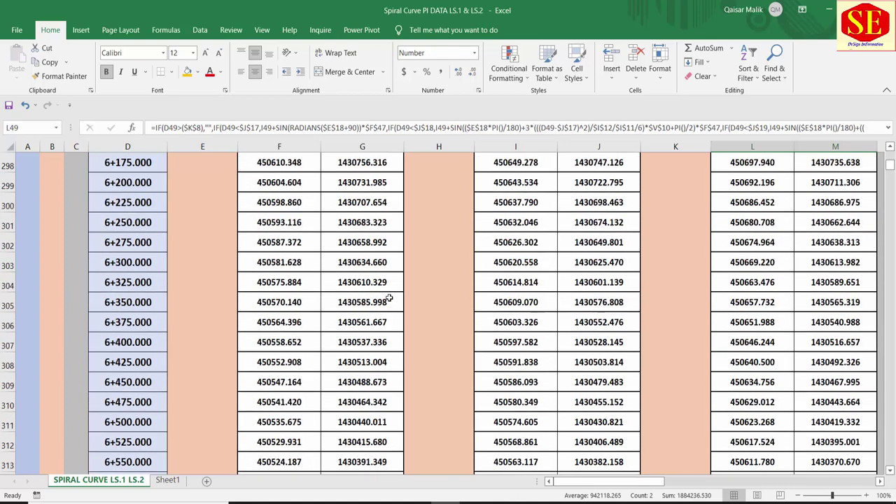
scroll(604, 282, "down", 2)
scroll(593, 320, "down", 6)
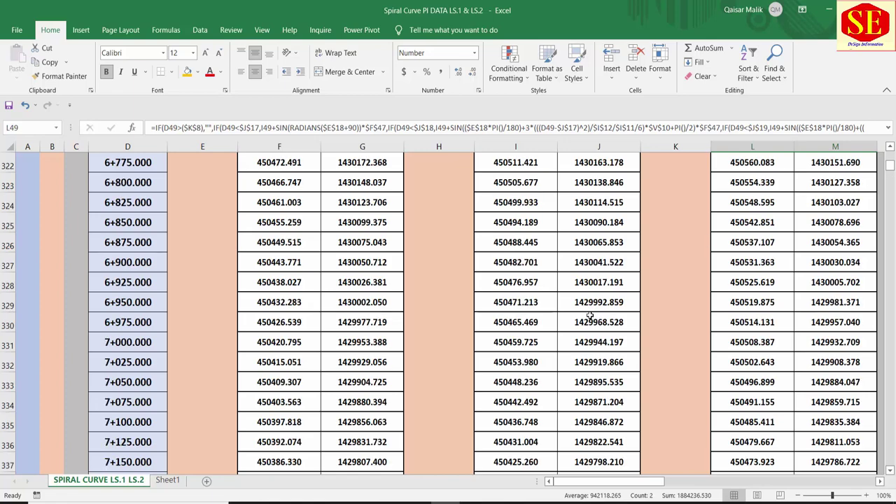
scroll(594, 320, "down", 1)
mouse_move(890, 167)
left_mouse_down()
mouse_move(885, 235)
mouse_move(873, 140)
left_mouse_up()
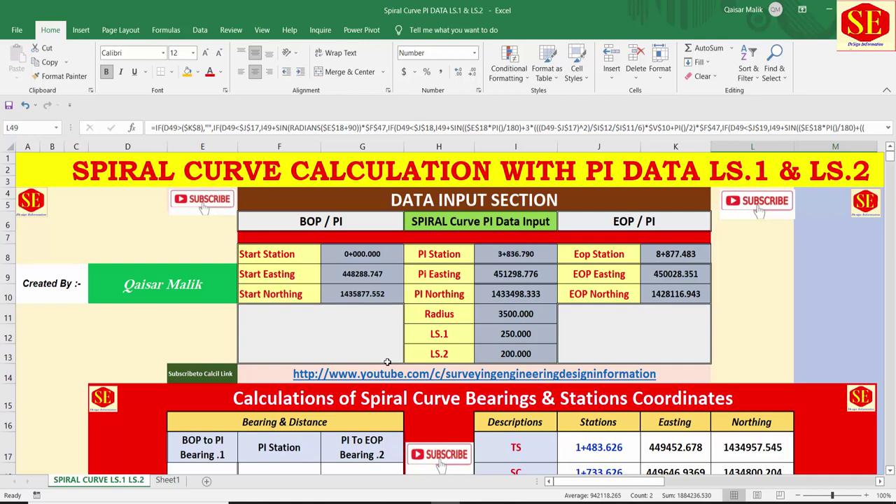
scroll(479, 352, "down", 1)
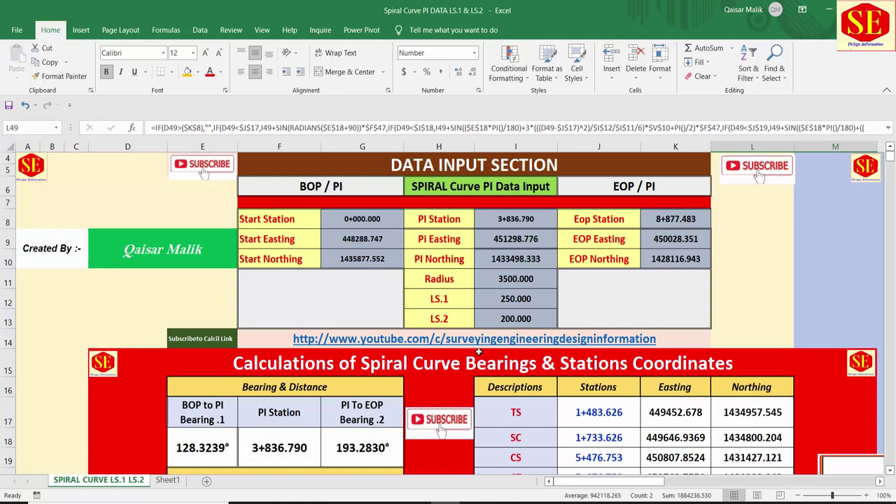
scroll(483, 353, "up", 1)
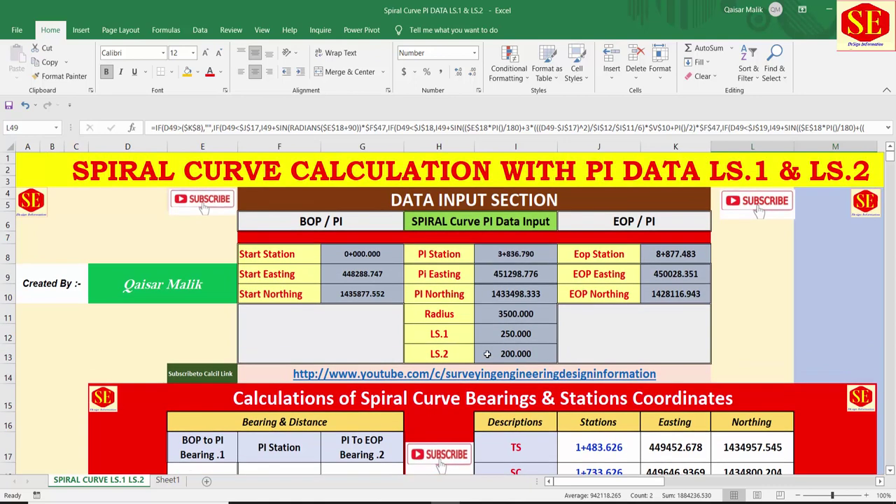